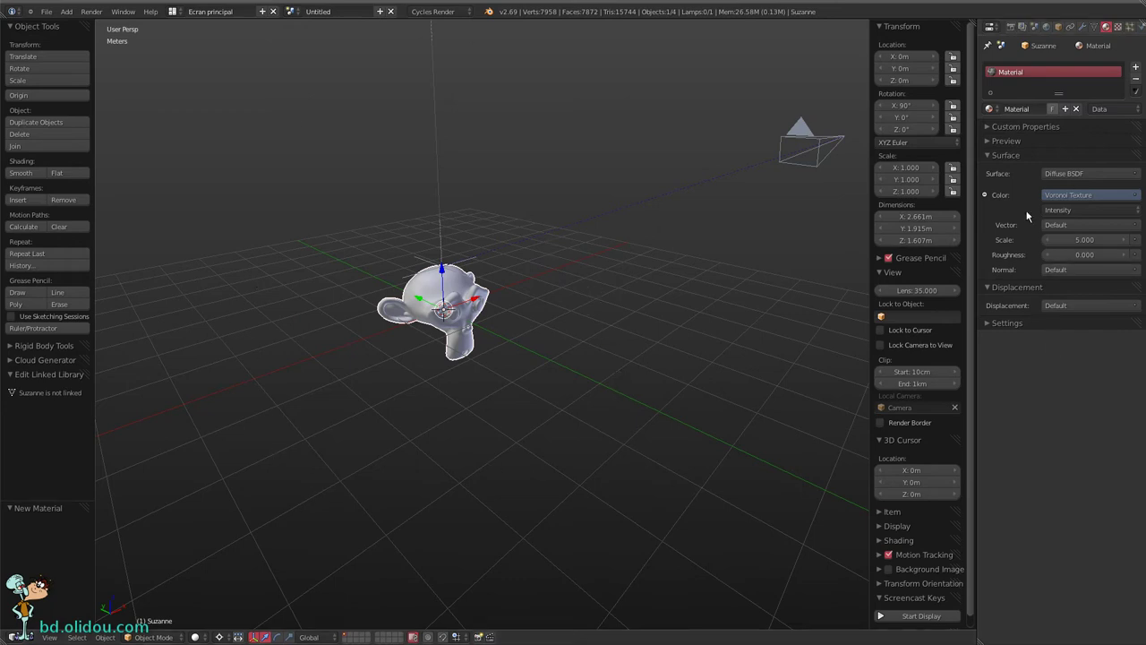
# Show the Render properties: 1920×1080 at 50%, frames 1–250 at 25 fps, PNG output.
pyautogui.click(1011, 27)
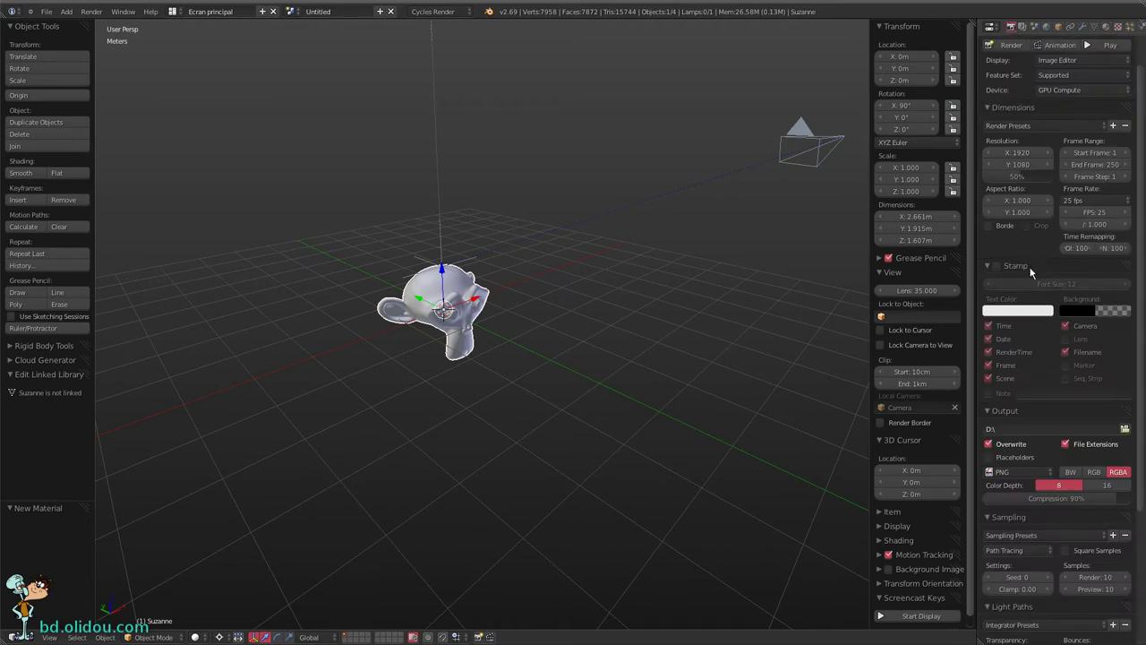
# Scroll down and back up through the Render properties panels.
pyautogui.scroll(-1, 1046, 226)
pyautogui.scroll(-5, 1050, 229)
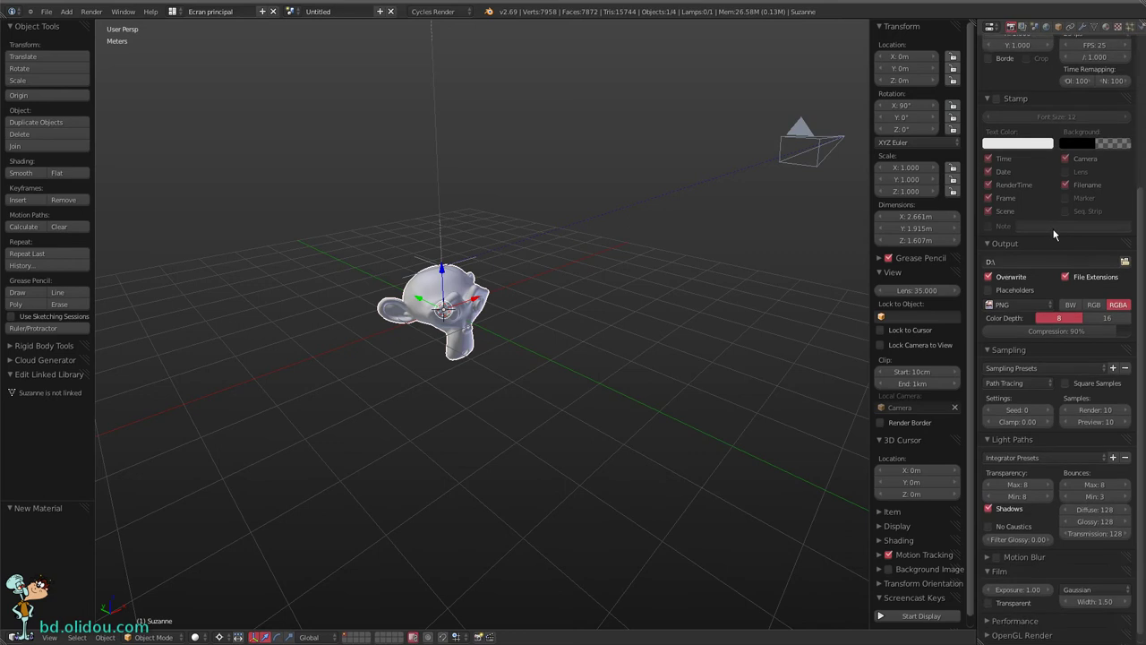
pyautogui.scroll(3, 1057, 264)
pyautogui.scroll(6, 1061, 287)
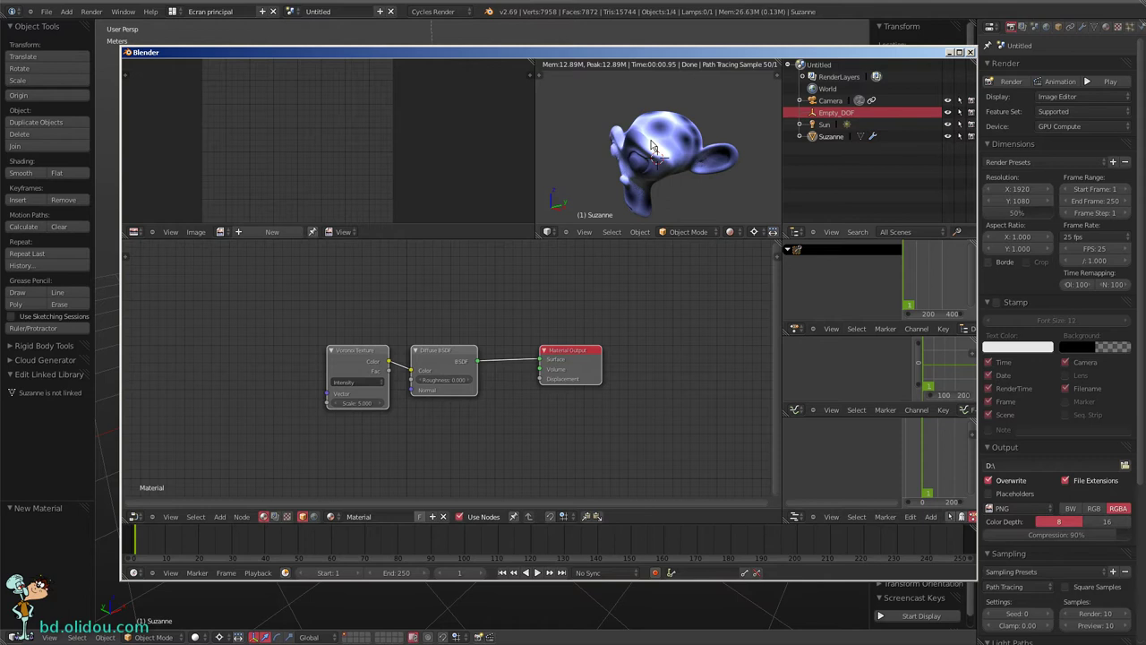
# Orbit the rendered preview to a new angle on the blue Voronoi-shaded Suzanne.
pyautogui.scroll(-3, 653, 146)
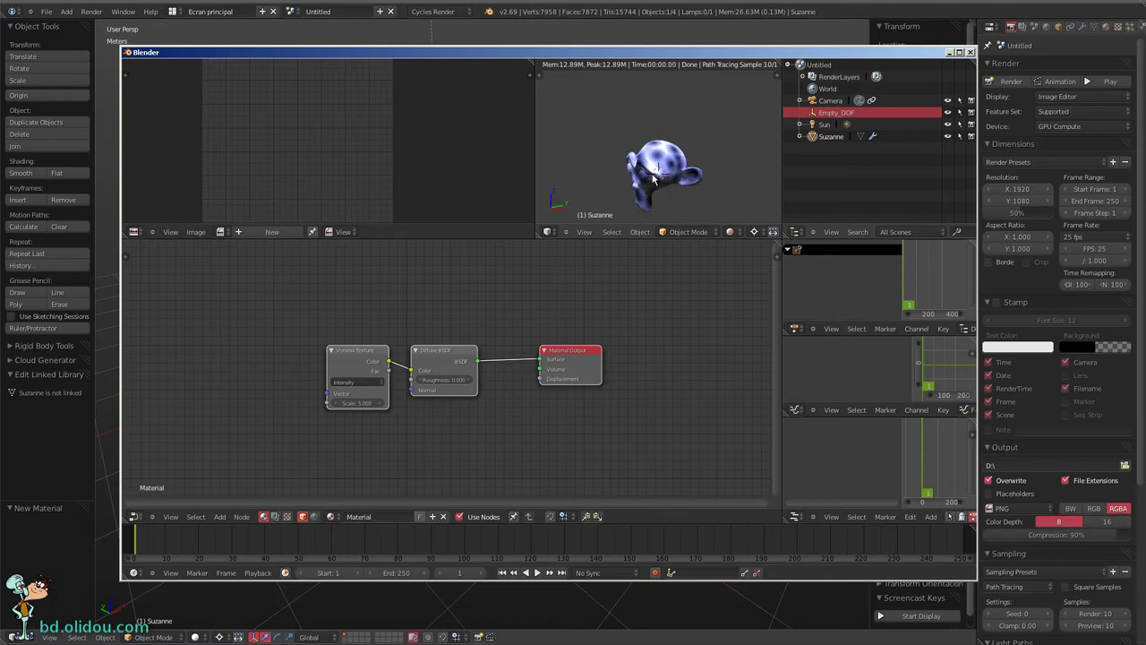
pyautogui.moveTo(653, 178); pyautogui.dragTo(683, 156, button='middle')
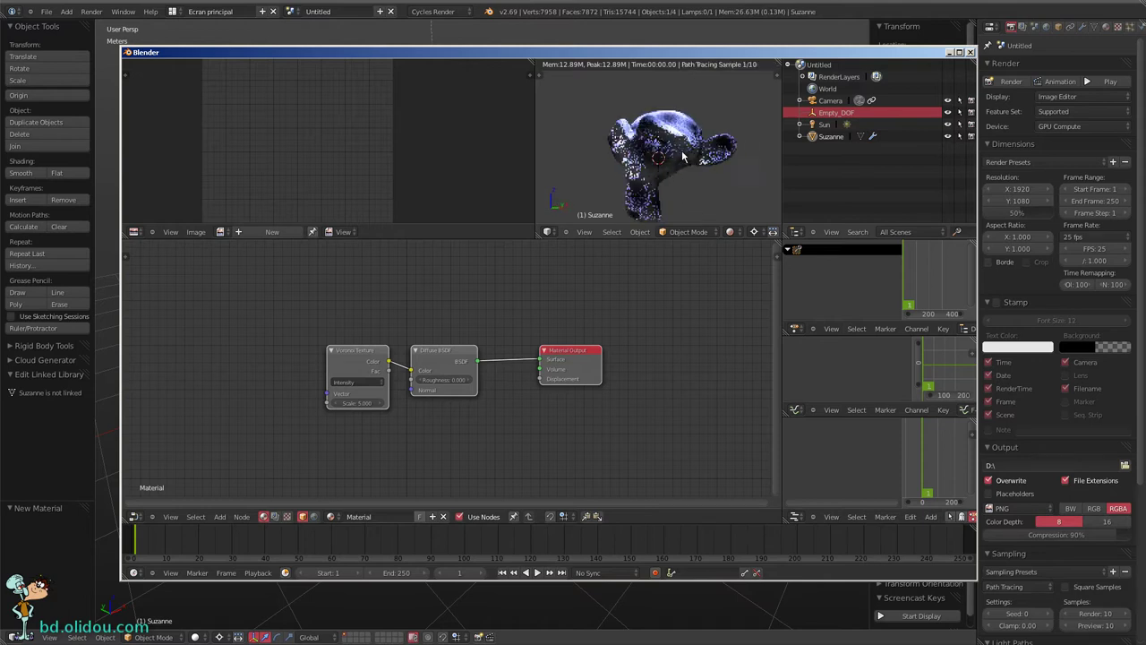
pyautogui.moveTo(683, 156); pyautogui.dragTo(673, 164, button='middle')
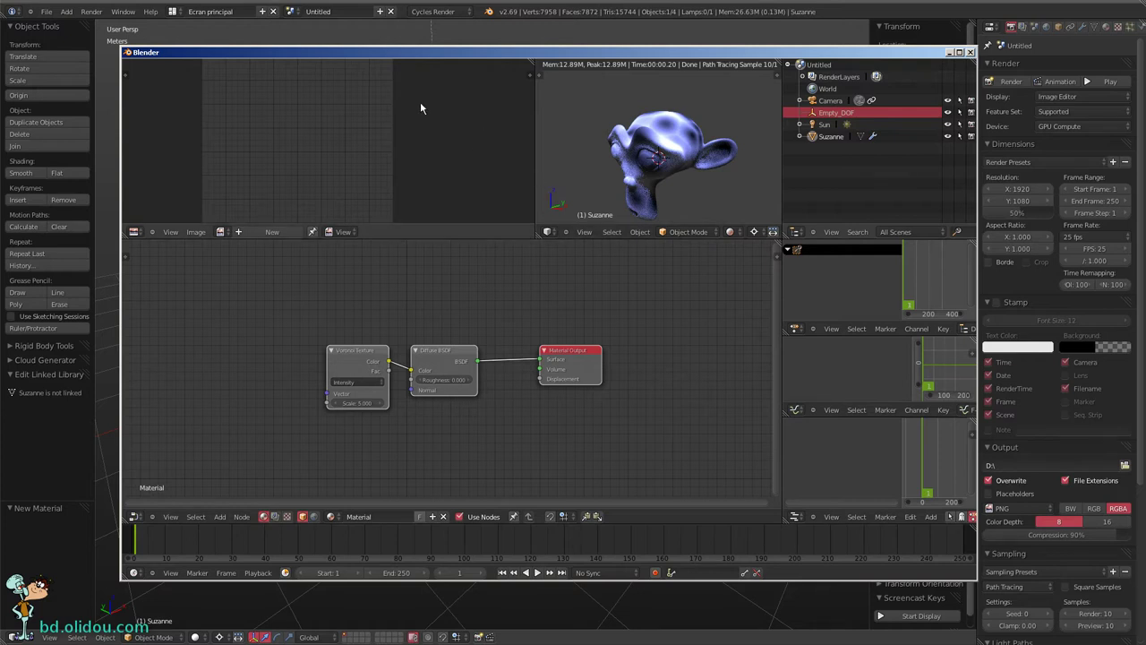
# Maximize and restore the image editor, rendered 3D view and outliner in turn.
pyautogui.hotkey('ctrl', 'Up')
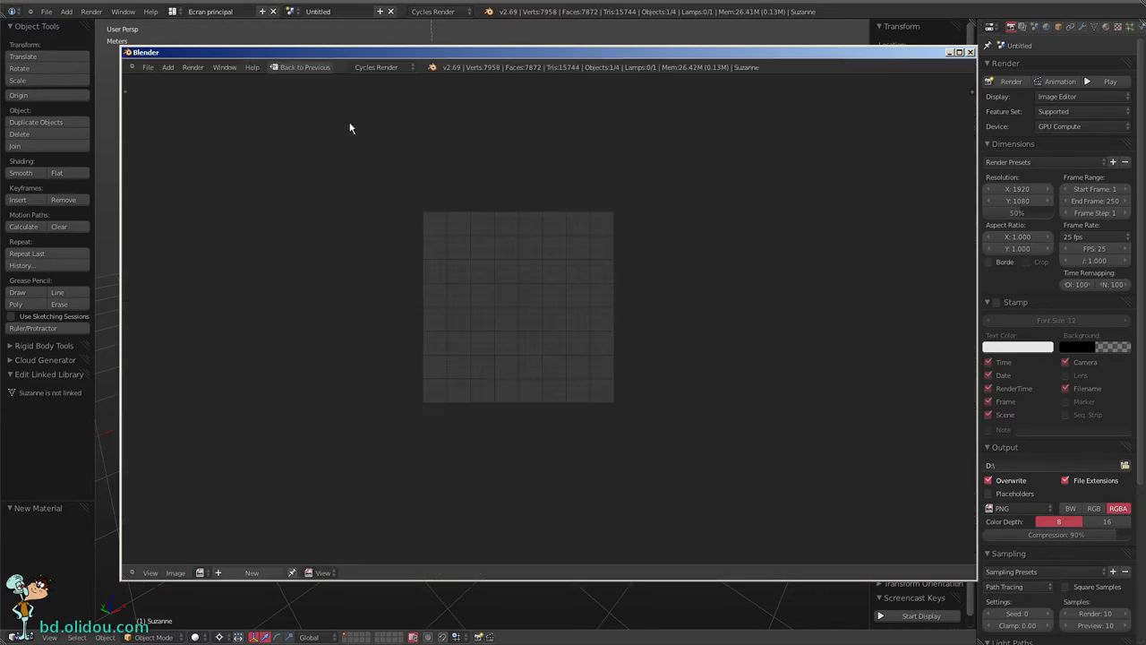
pyautogui.hotkey('ctrl', 'Up')
pyautogui.hotkey('ctrl', 'Up')
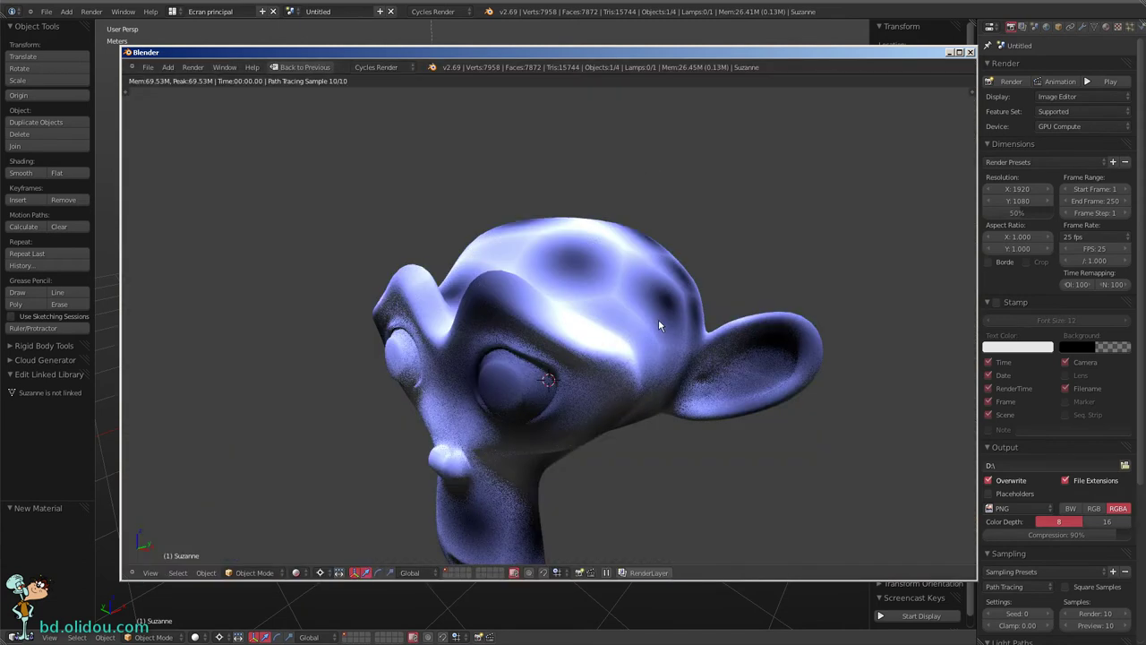
pyautogui.hotkey('ctrl', 'Up')
pyautogui.hotkey('ctrl', 'Up')
pyautogui.hotkey('ctrl', 'Up')
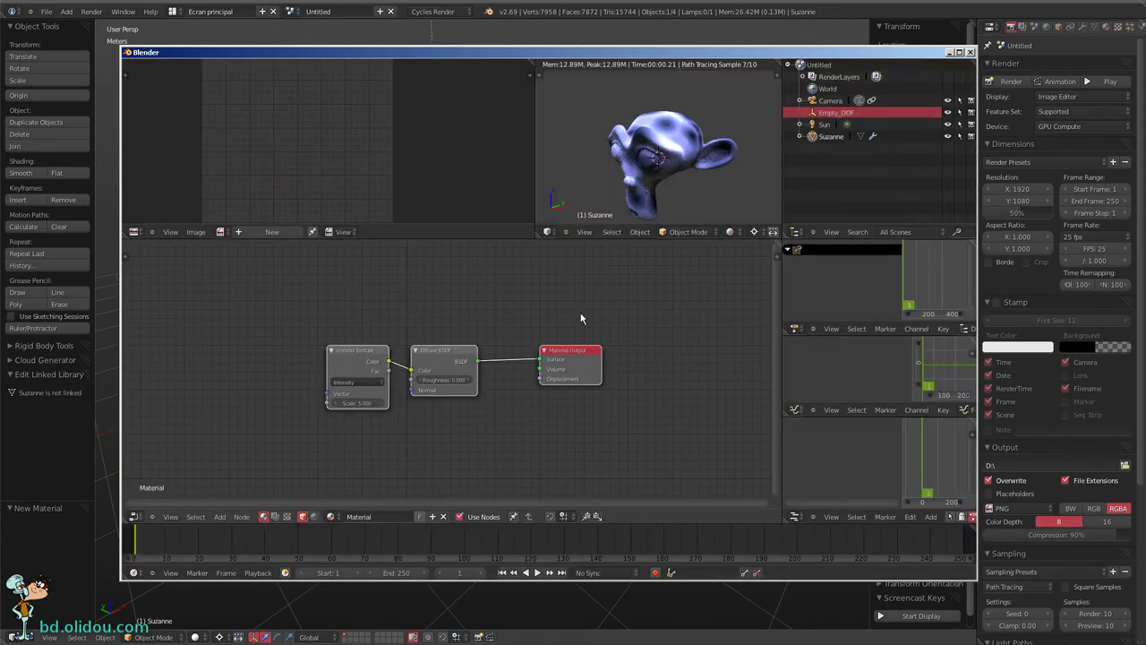
pyautogui.hotkey('ctrl', 'Up')
pyautogui.hotkey('ctrl', 'Up')
# Save via the TazTako node menu's Sauver, then browse the Add menu and node category shelf.
pyautogui.press('w')
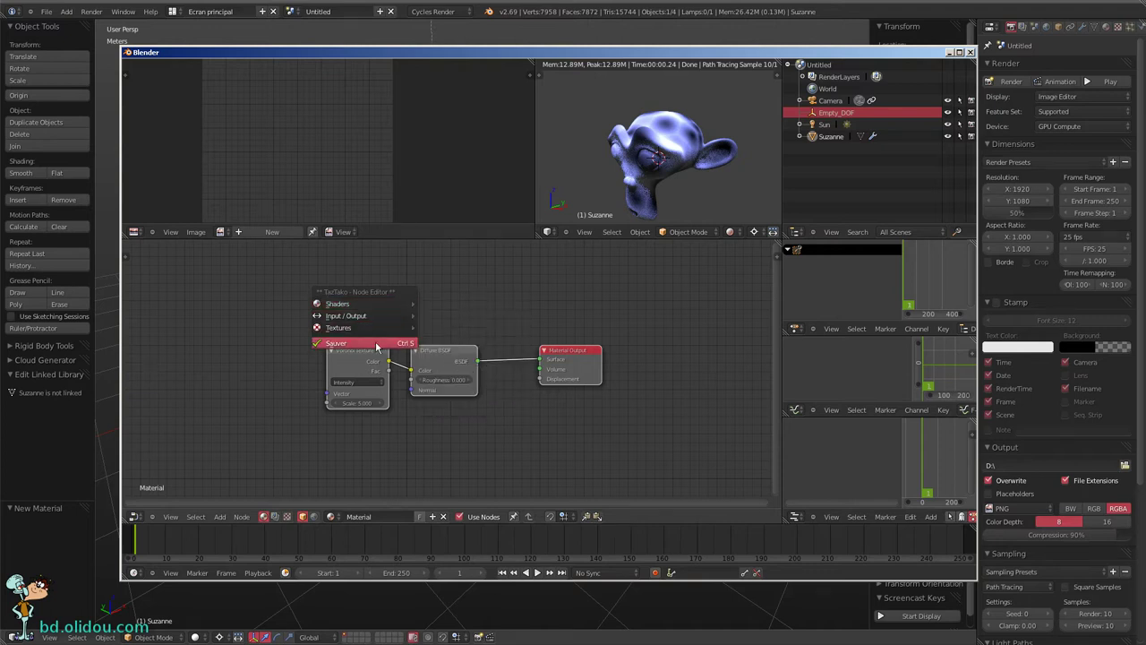
pyautogui.click(376, 346)
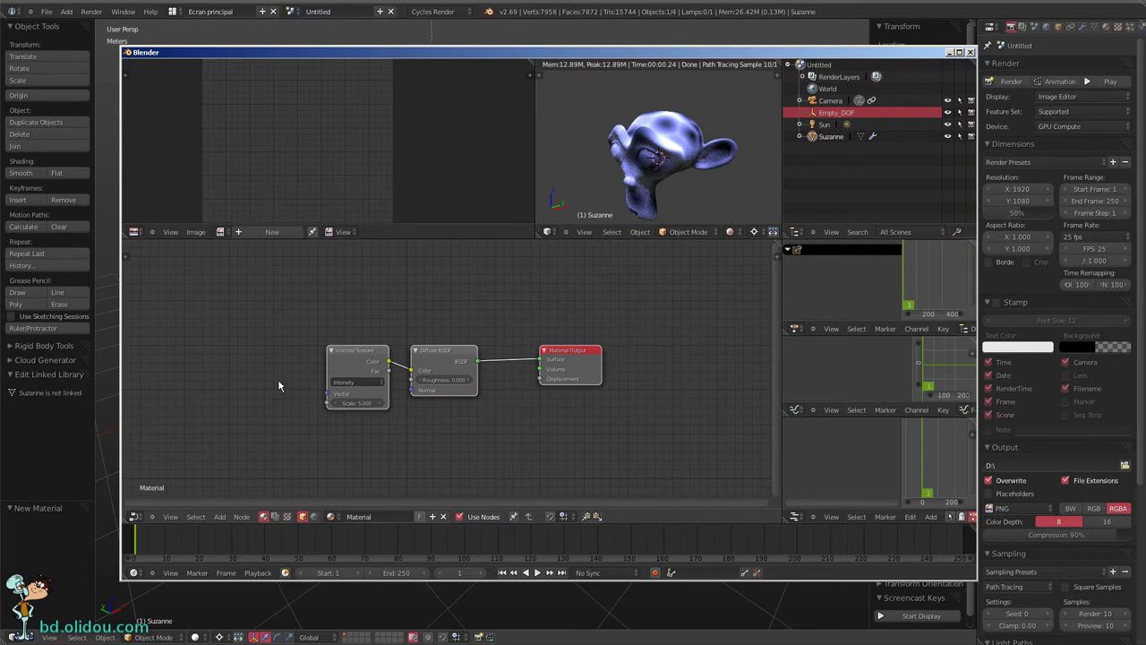
pyautogui.hotkey('shift', 'a')
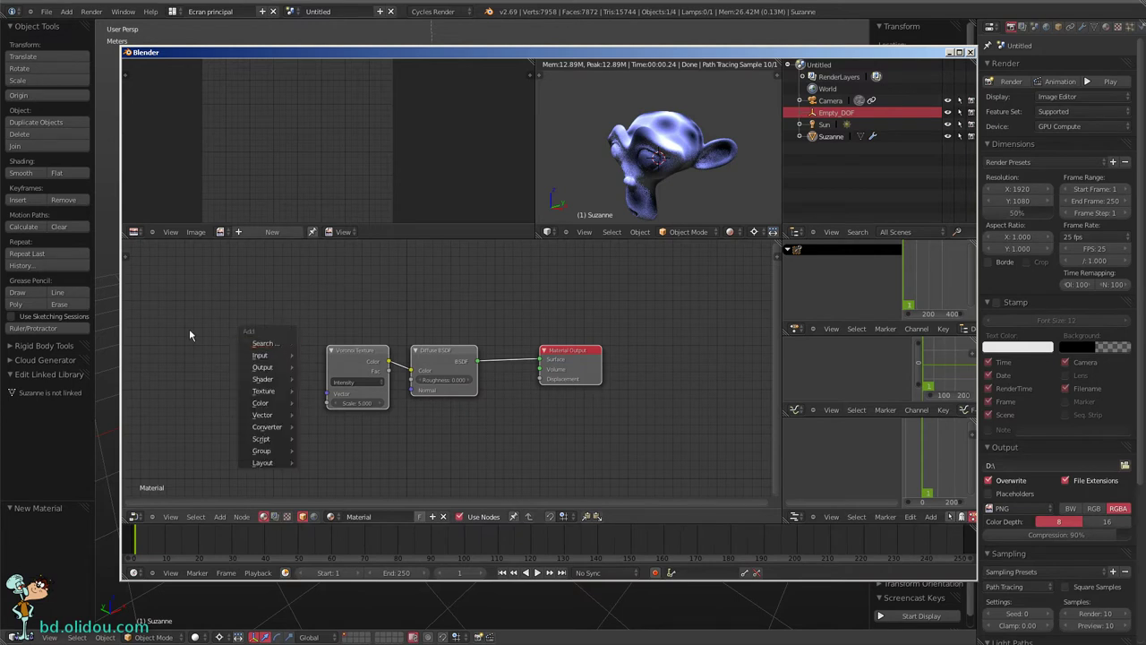
pyautogui.click(219, 516)
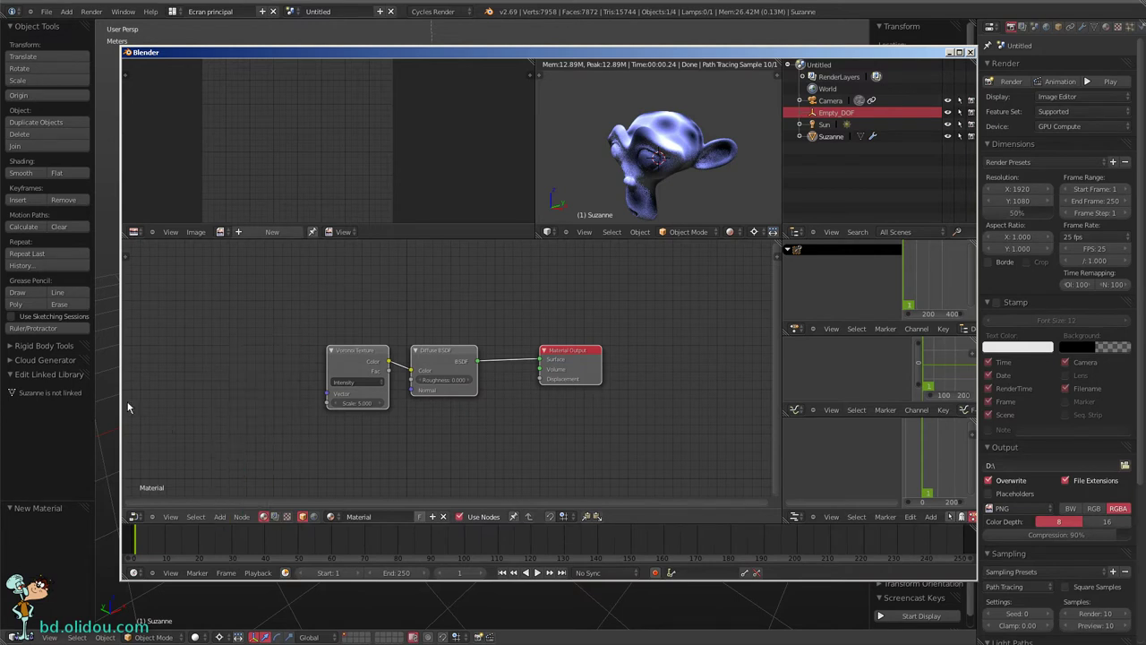
pyautogui.press('t')
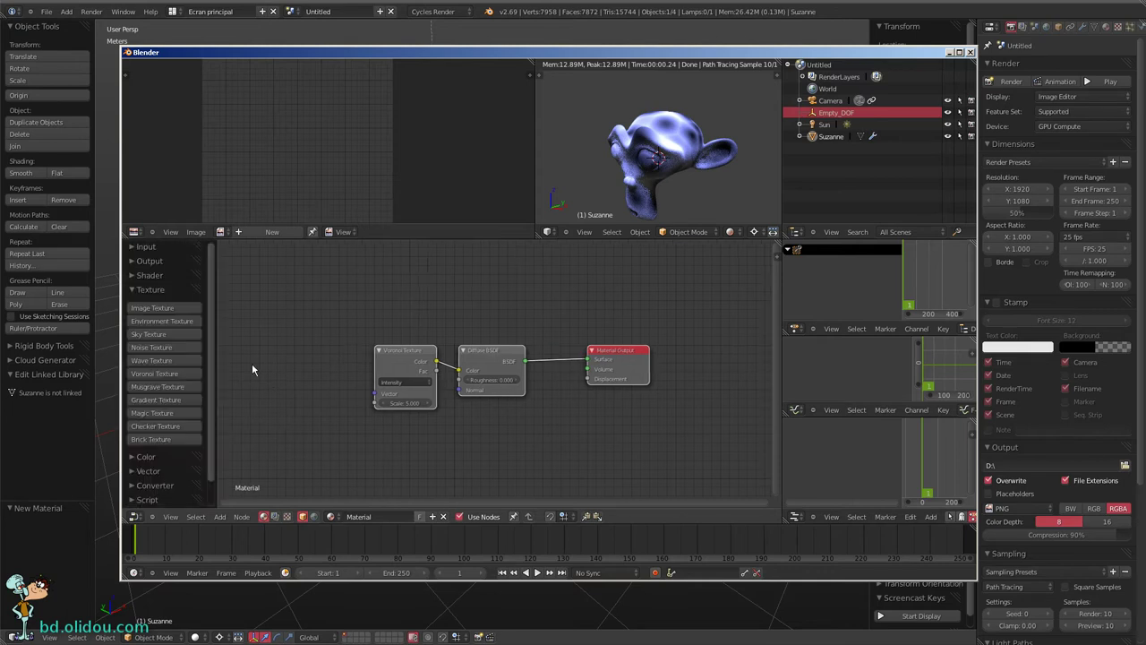
pyautogui.press('t')
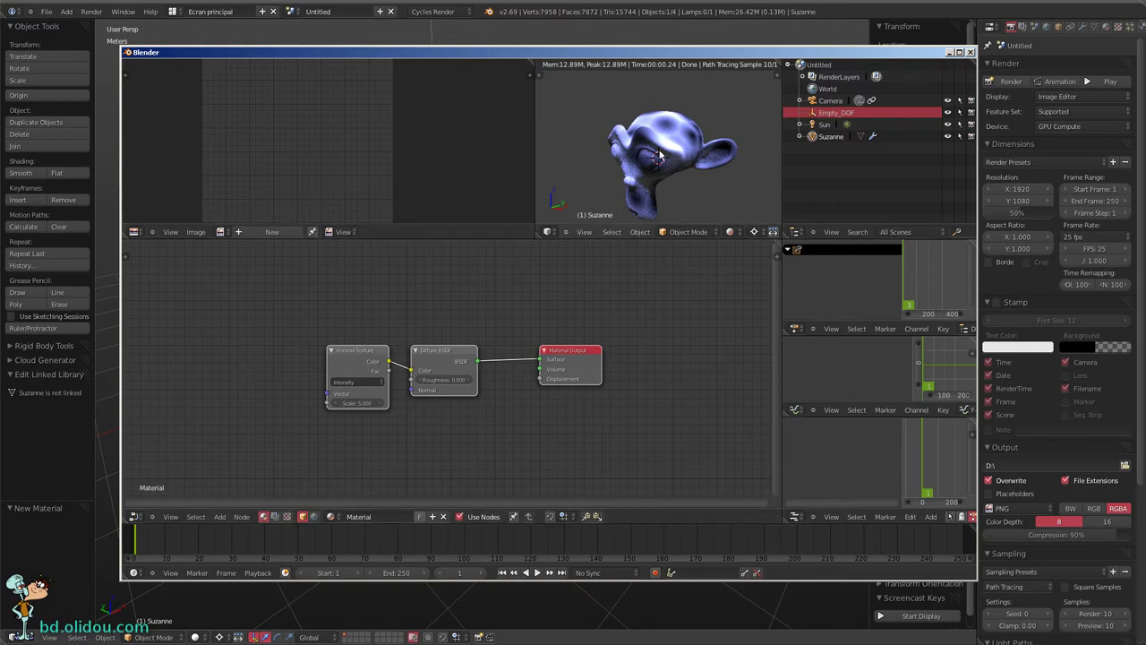
# Inspect the Sun lamp's nodes, switch the preview out of Rendered shading, and reselect Suzanne.
pyautogui.click(822, 127)
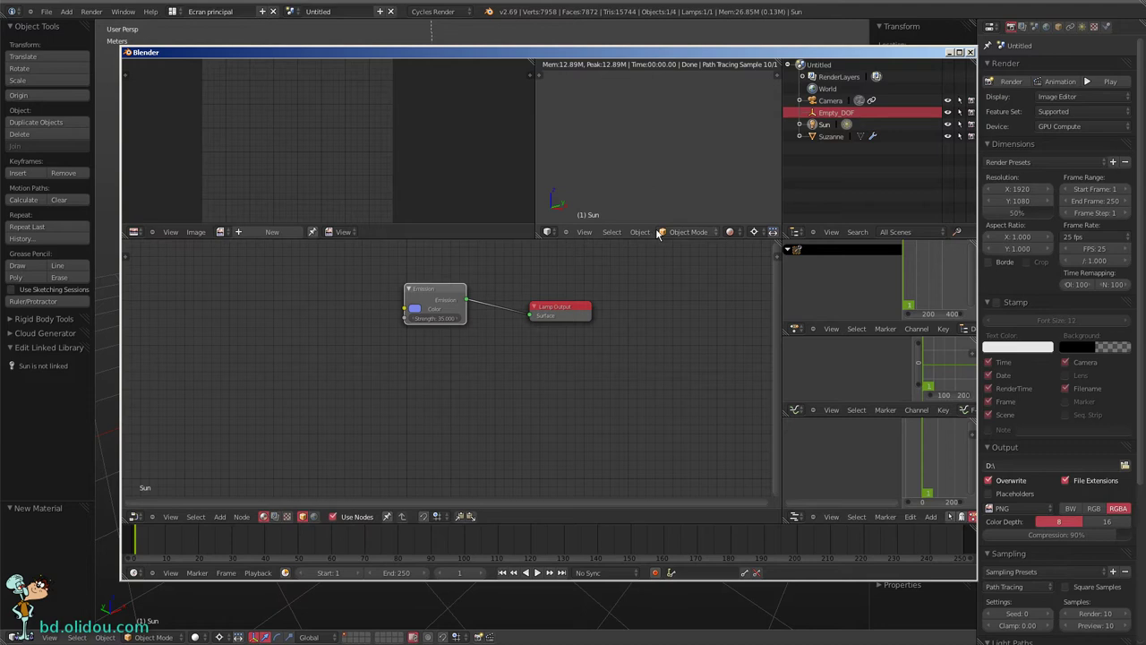
pyautogui.click(740, 231)
pyautogui.click(743, 205)
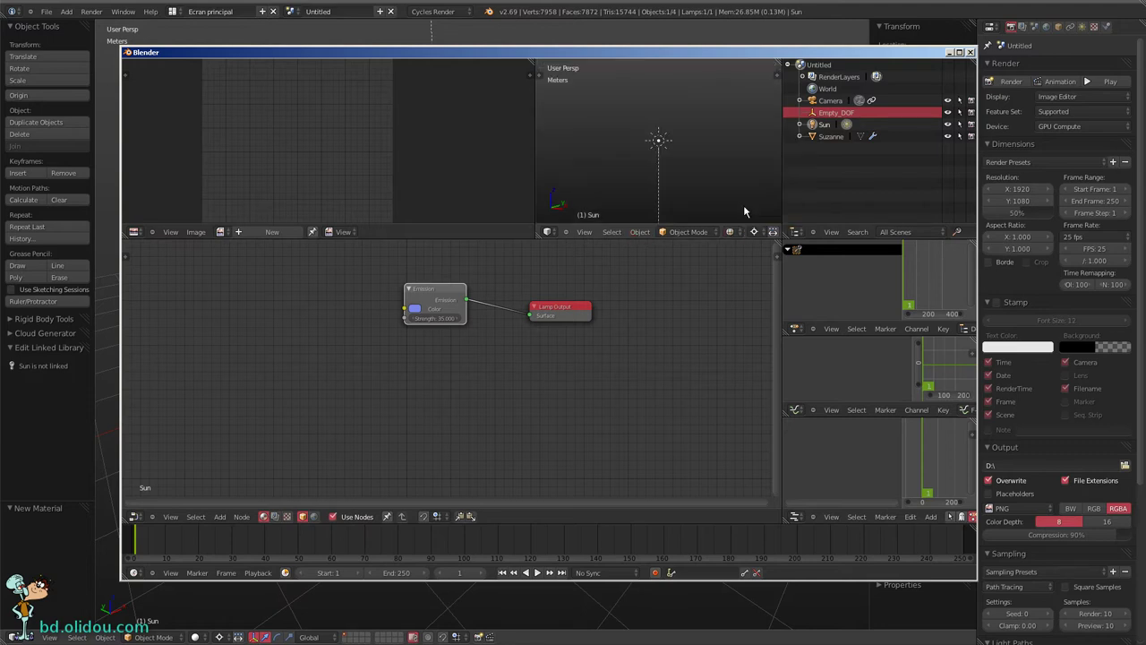
pyautogui.click(829, 136)
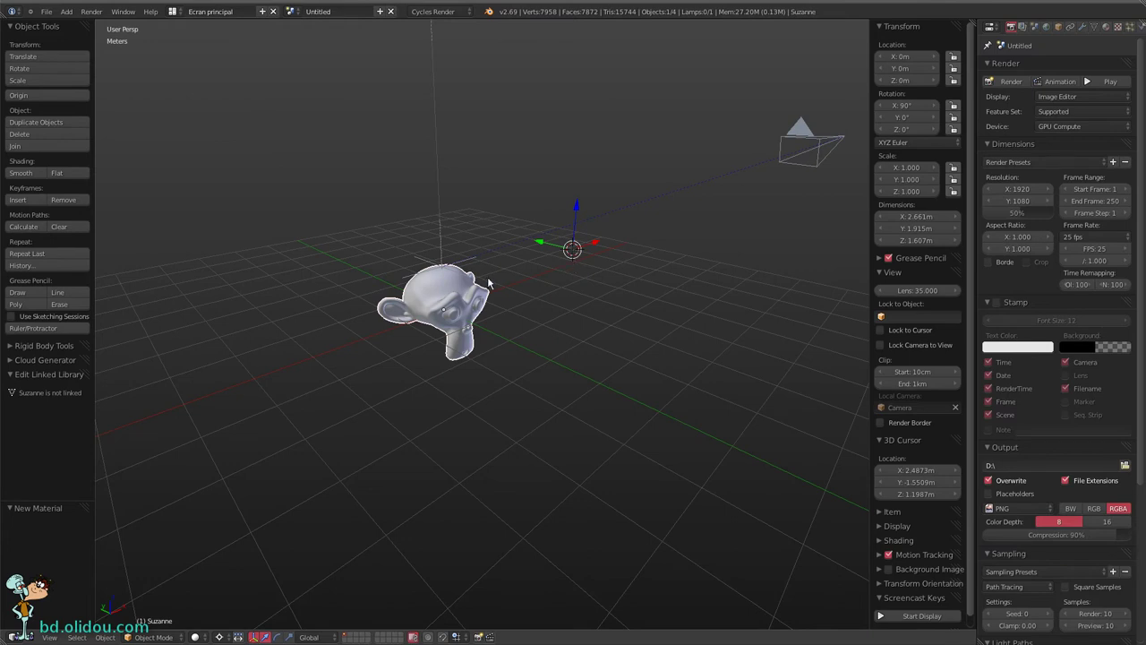
# Select and frame the camera, then zoom back out to the whole scene.
pyautogui.rightClick(821, 162)
pyautogui.press('KP_Decimal')
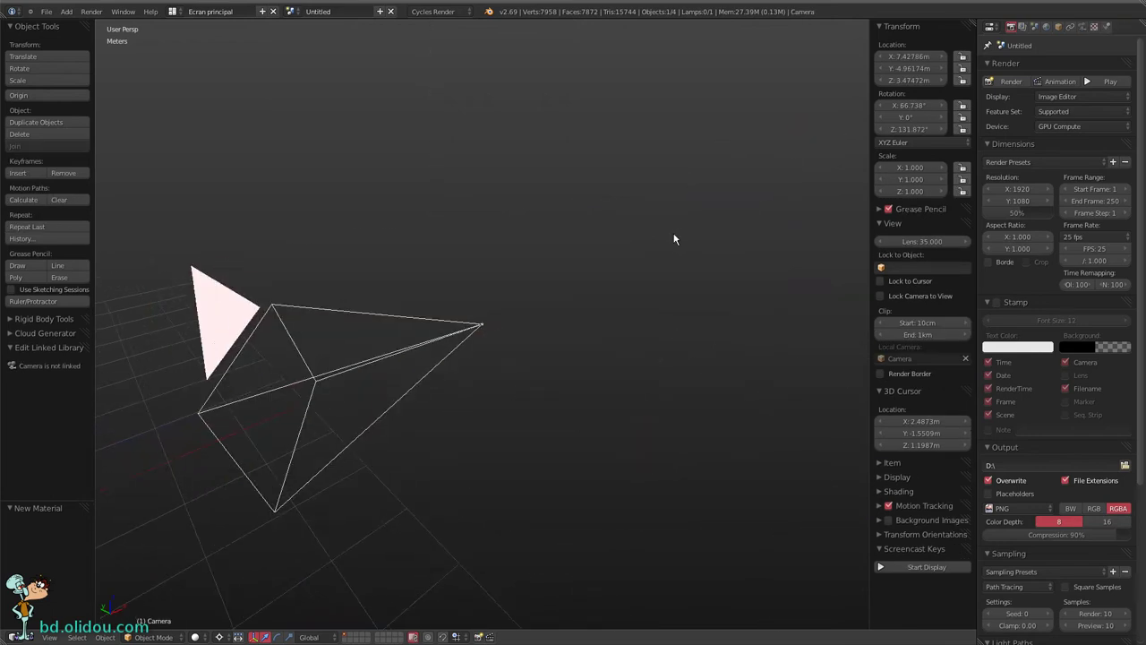
pyautogui.press('Home')
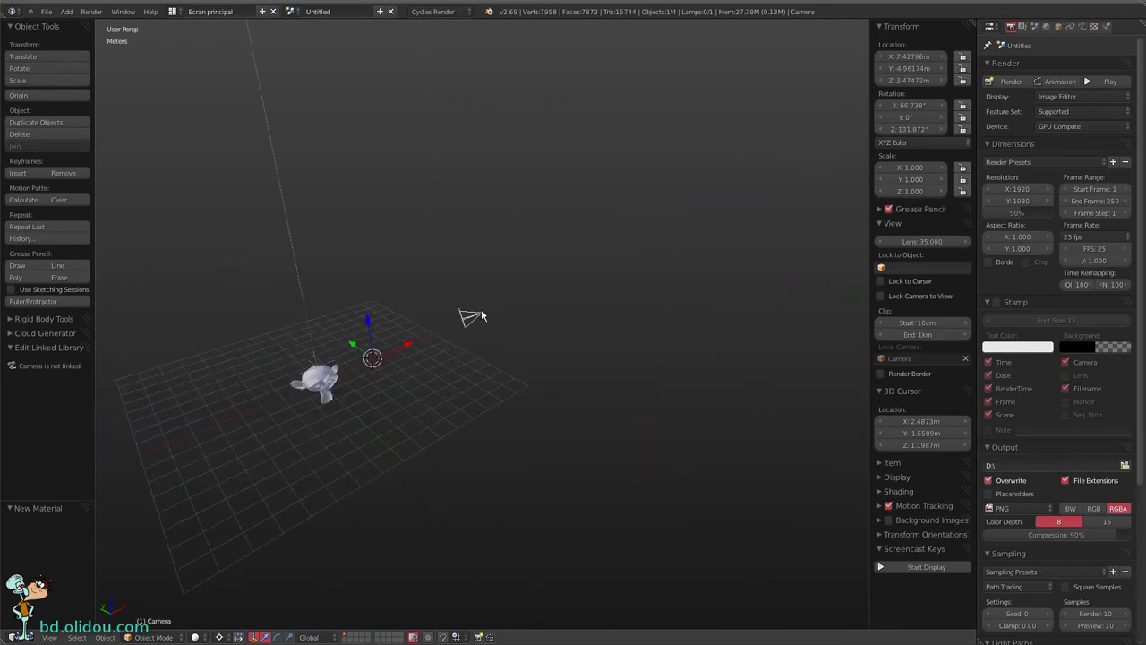
# Frame Suzanne, maximize the 3D view and bring up the TazTako quick menu.
pyautogui.rightClick(315, 392)
pyautogui.press('KP_Decimal')
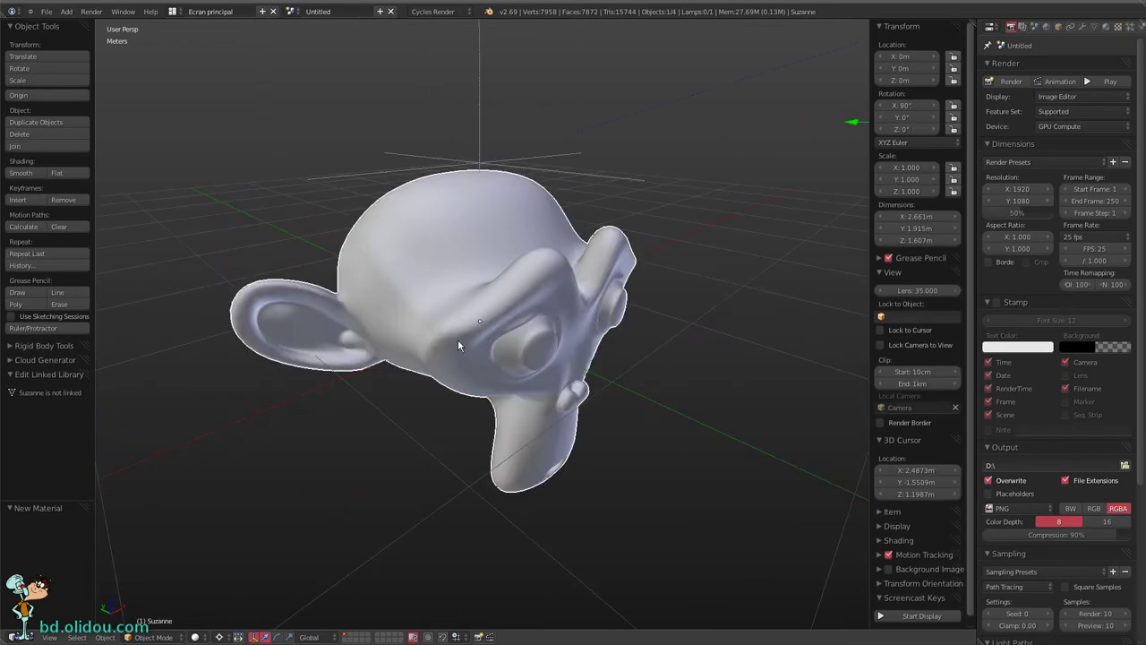
pyautogui.scroll(-10, 458, 338)
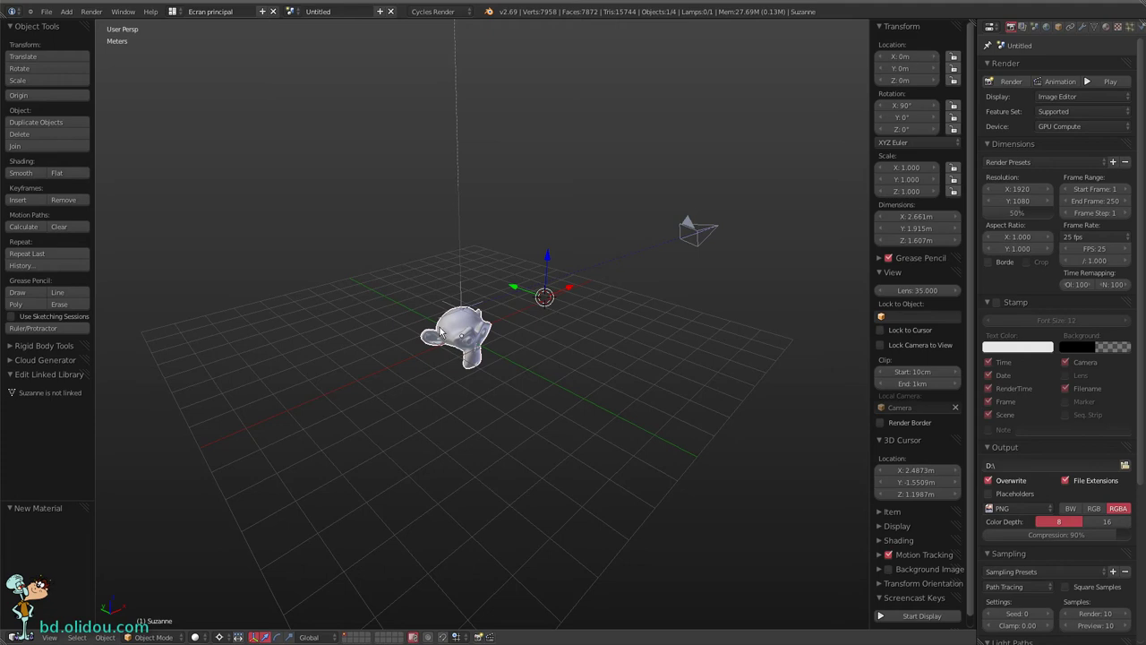
pyautogui.hotkey('ctrl', 'Up')
pyautogui.hotkey('ctrl', 'Up')
pyautogui.press('w')
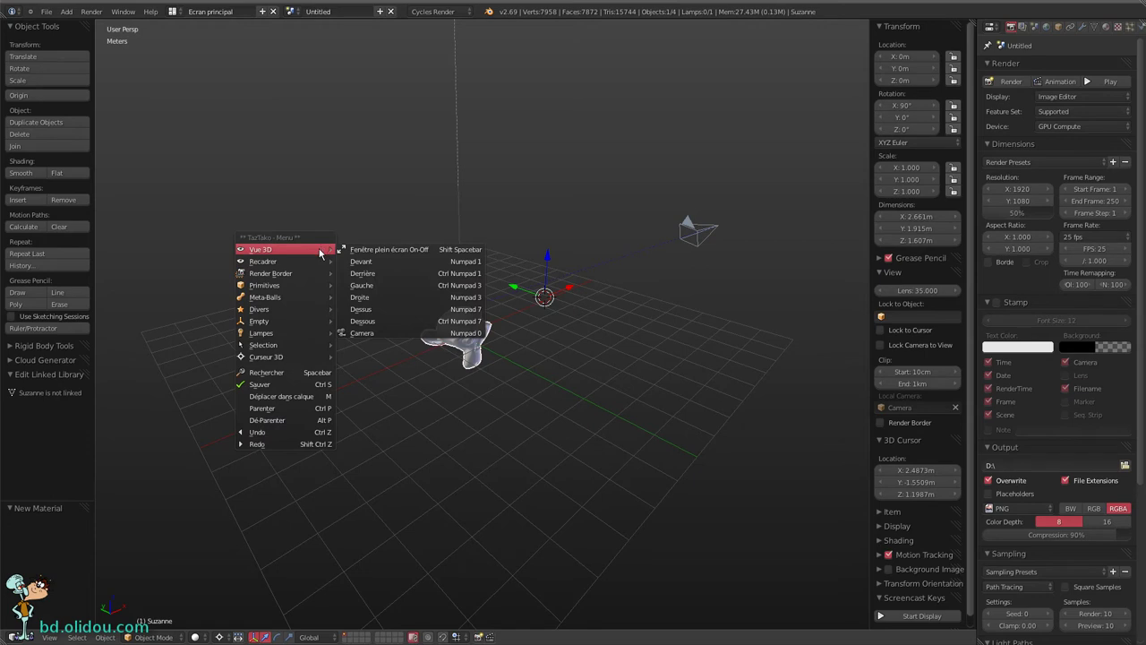
# Use the TazTako menu to view from below, through the camera, then frame Suzanne.
pyautogui.click(395, 324)
pyautogui.press('w')
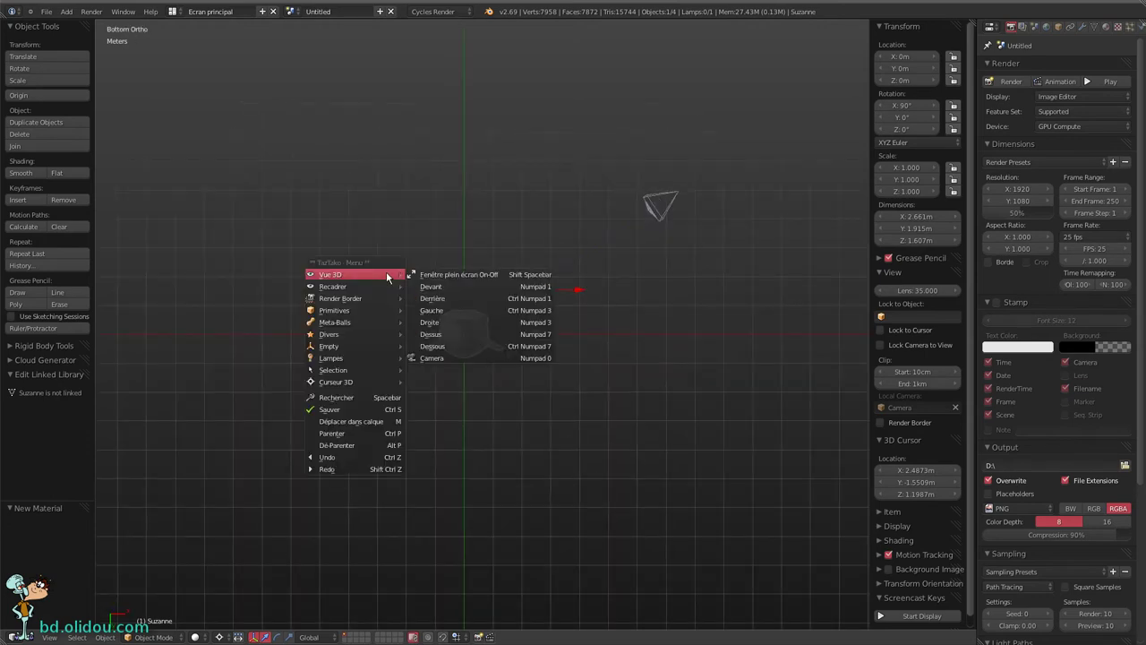
pyautogui.click(473, 359)
pyautogui.press('w')
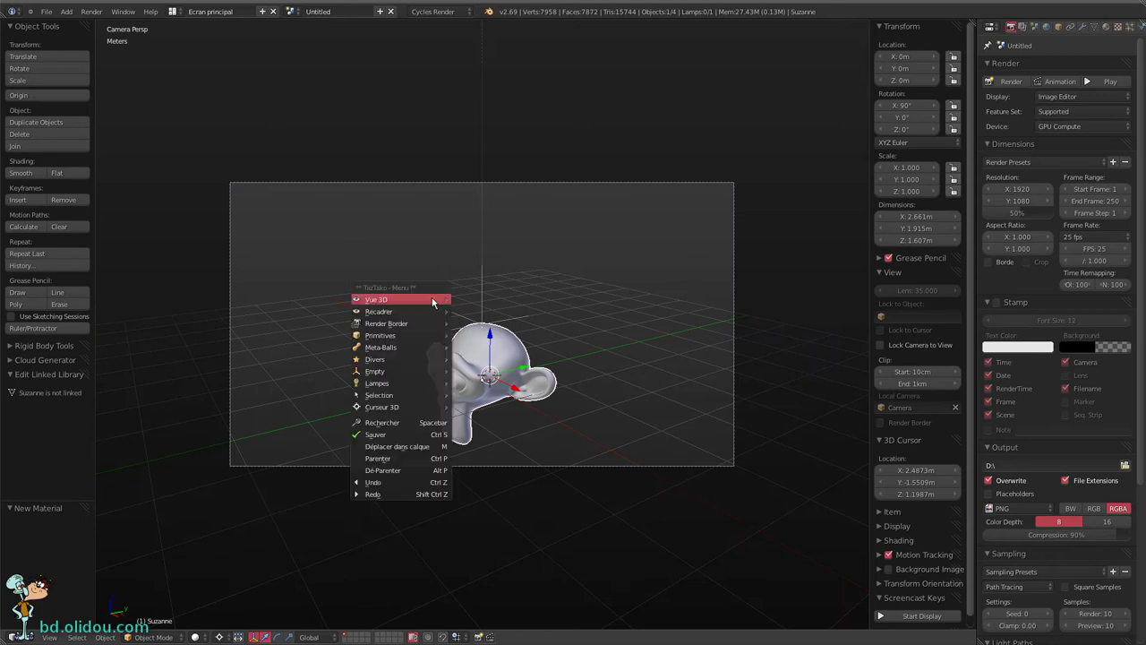
pyautogui.moveTo(379, 310)
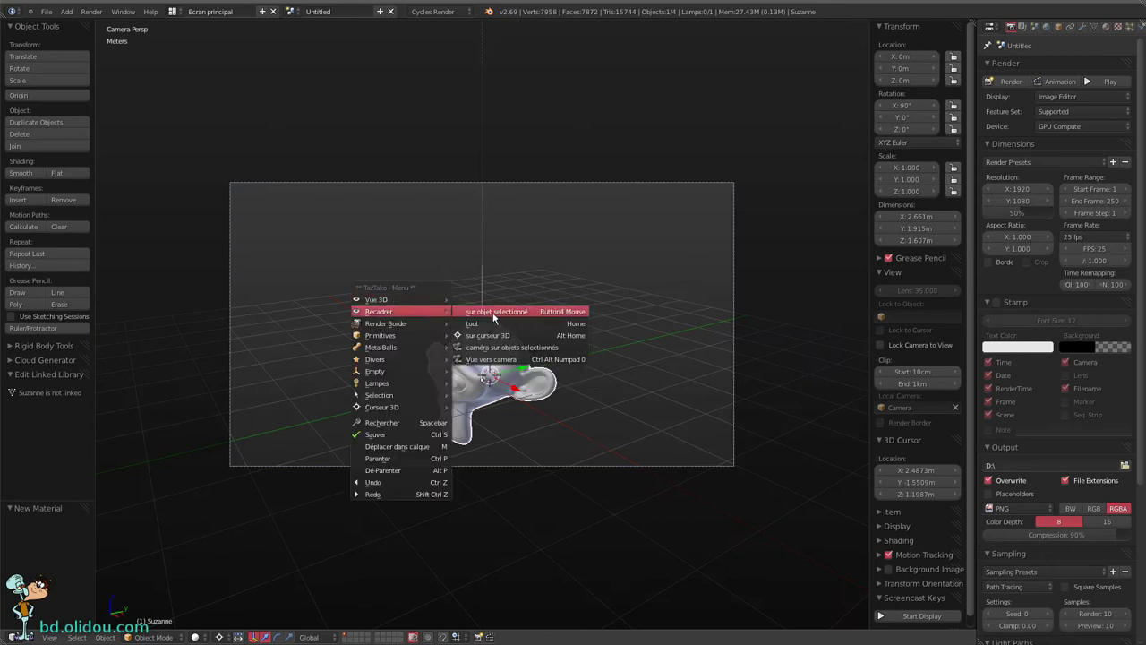
pyautogui.click(501, 312)
pyautogui.scroll(-8, 500, 307)
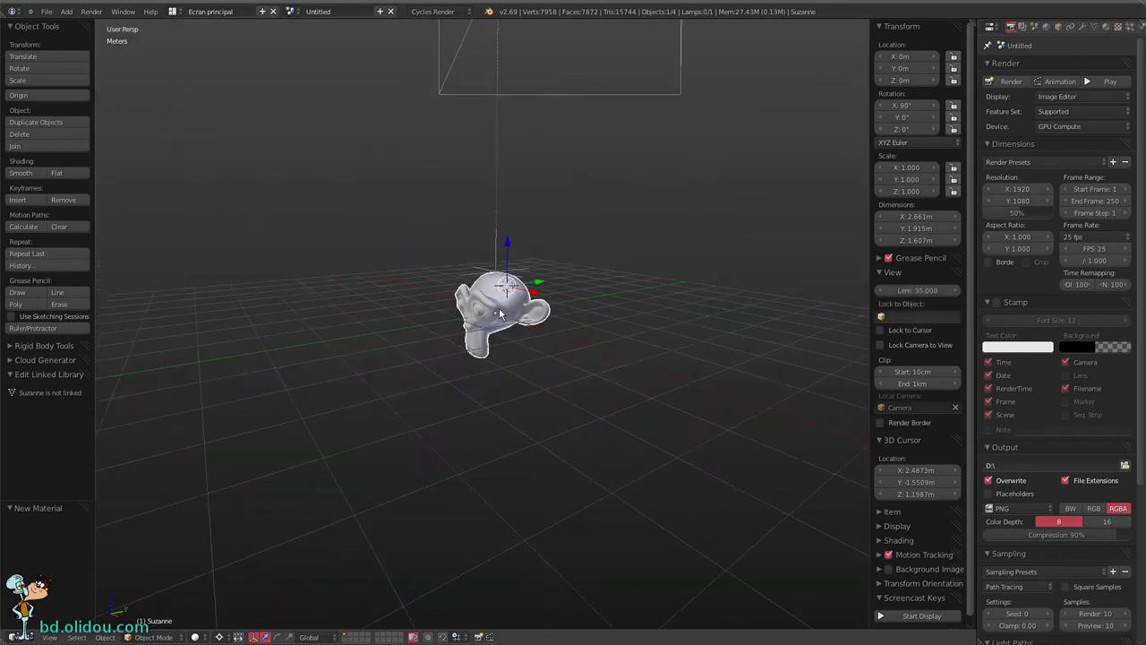
# Frame the whole scene with Recadrer > tout, then zoom back in on Suzanne.
pyautogui.press('w')
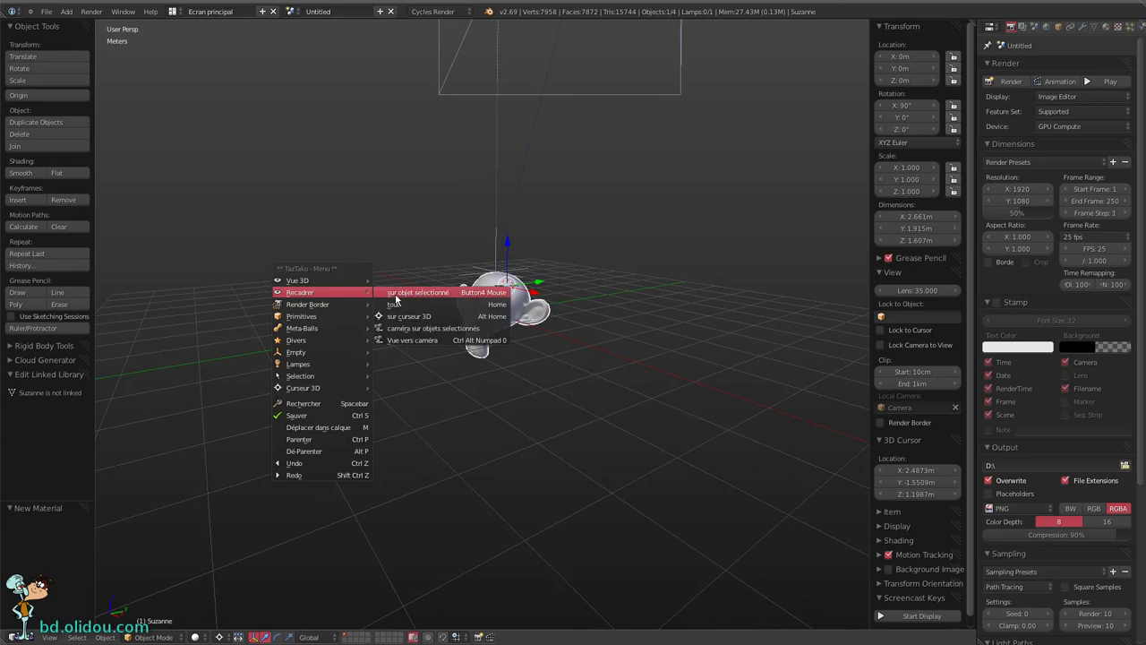
pyautogui.click(417, 310)
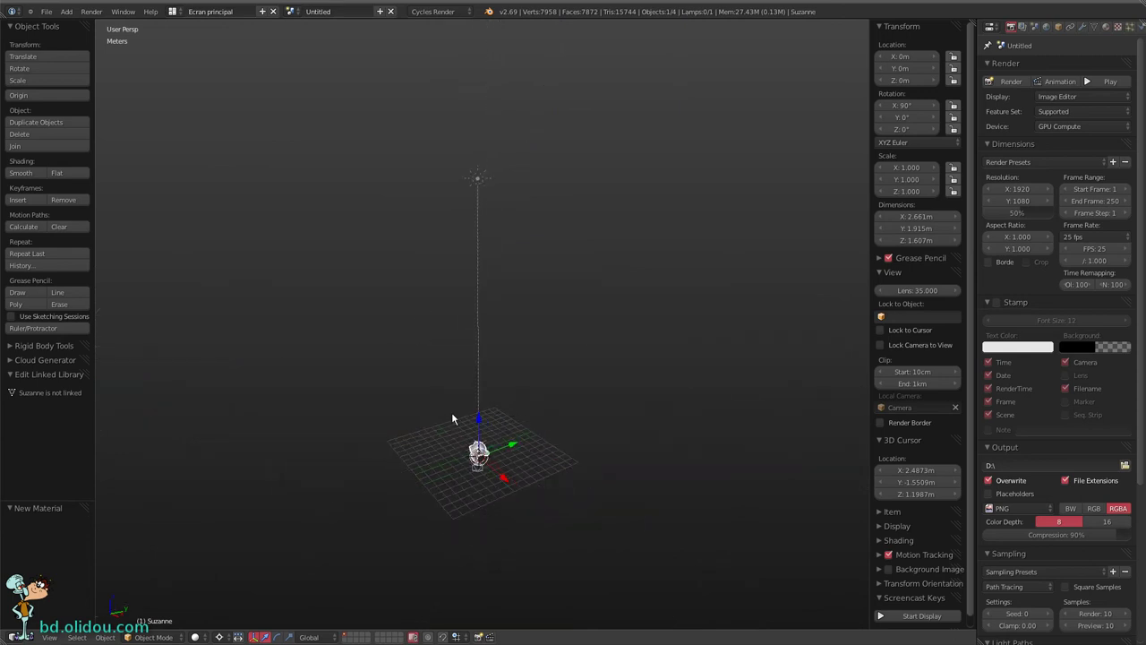
pyautogui.press('KP_Decimal')
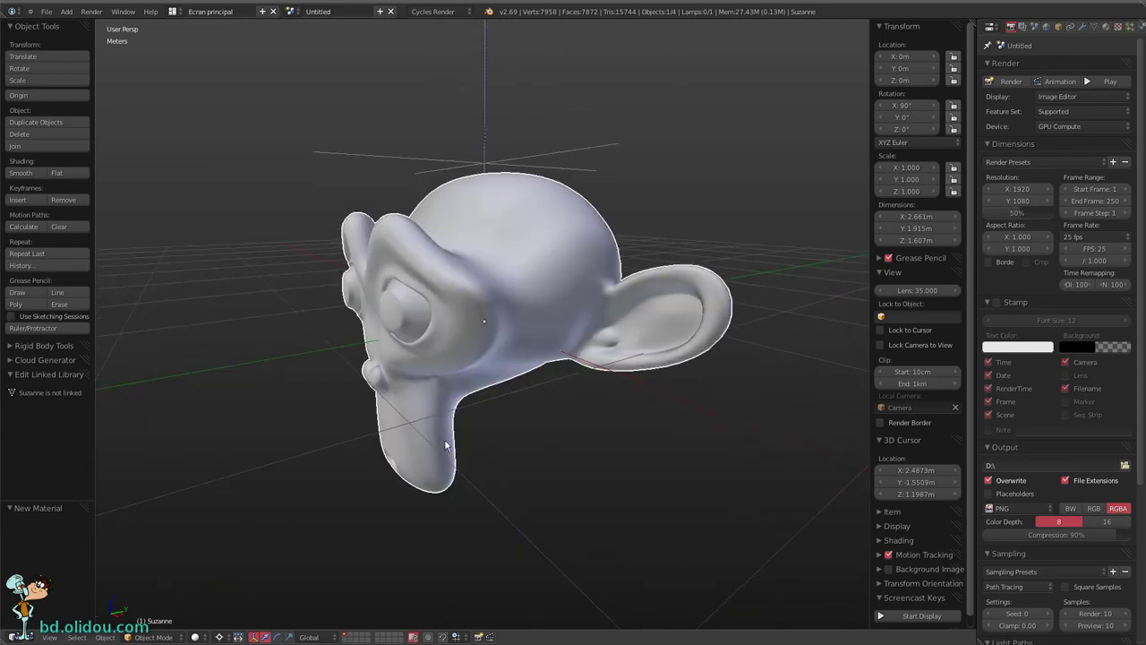
pyautogui.press('w')
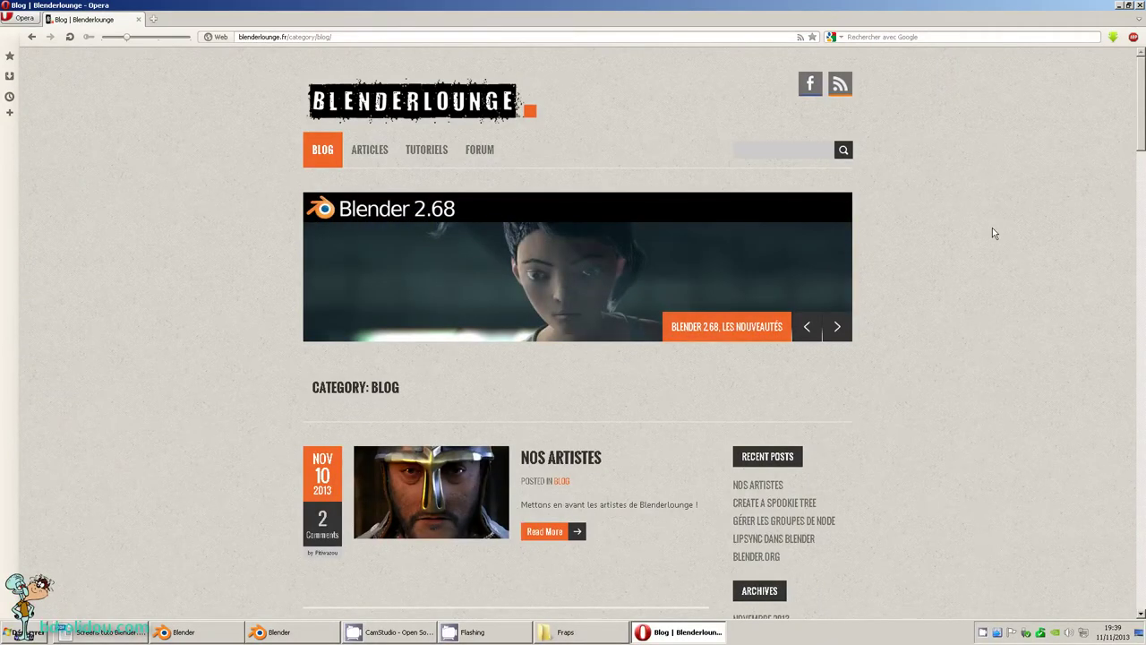
# Select blenderlounge.fr in the address bar and scroll through the blog's recent posts.
pyautogui.moveTo(287, 36); pyautogui.dragTo(224, 72)
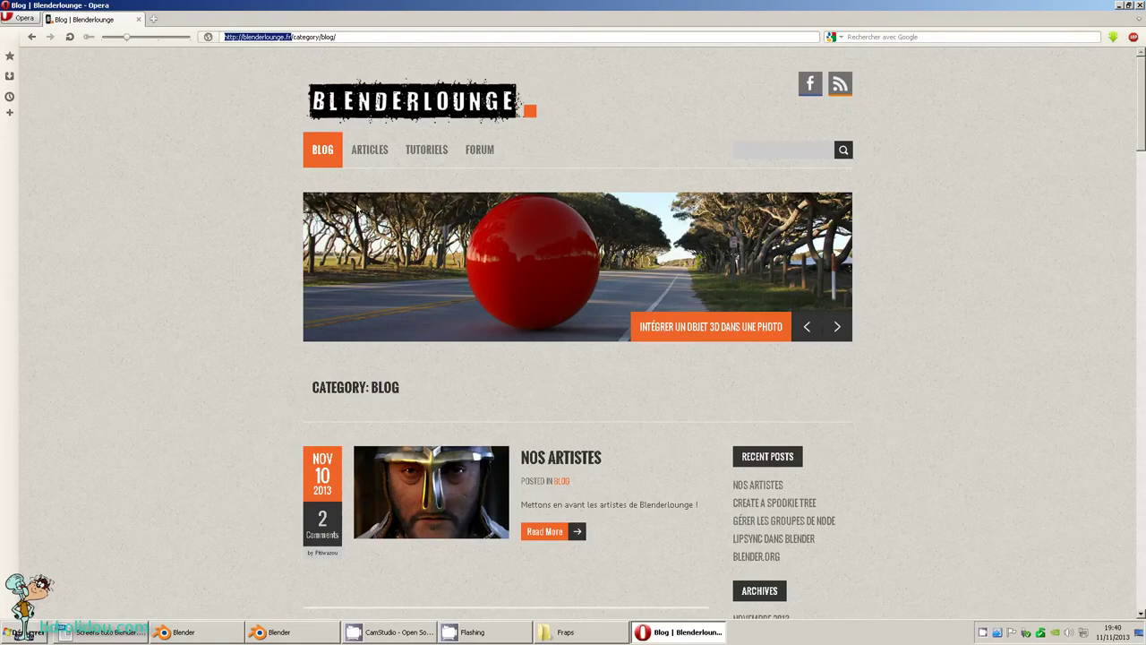
pyautogui.moveTo(1142, 121); pyautogui.dragTo(1144, 181)
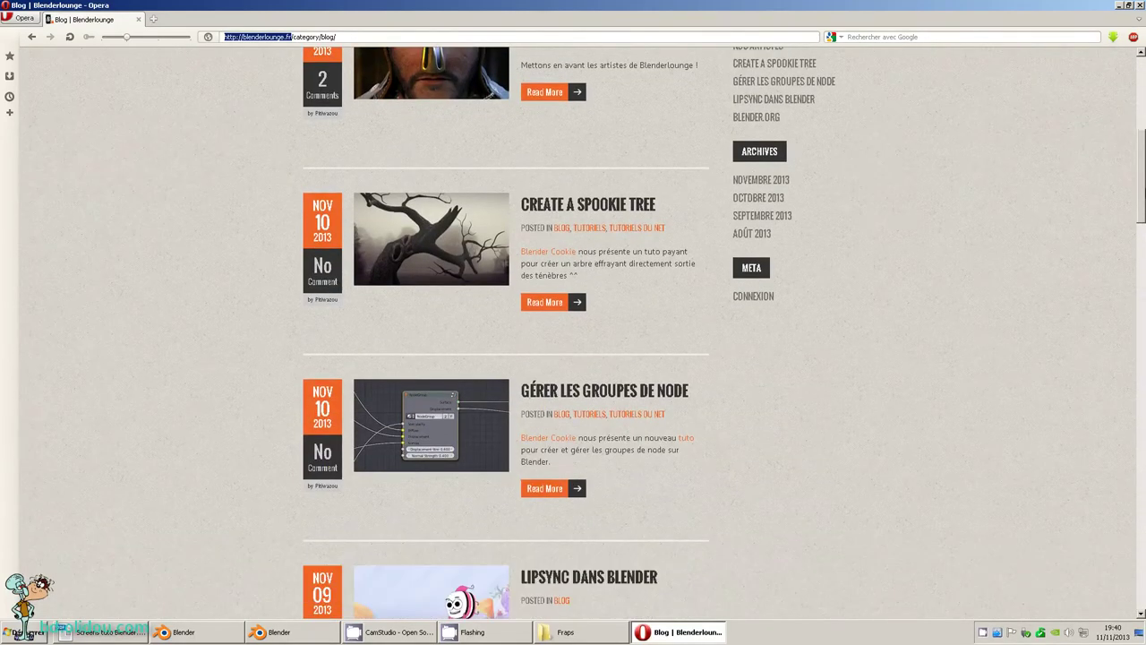
pyautogui.moveTo(1143, 180); pyautogui.dragTo(1144, 295)
pyautogui.scroll(15, 1144, 295)
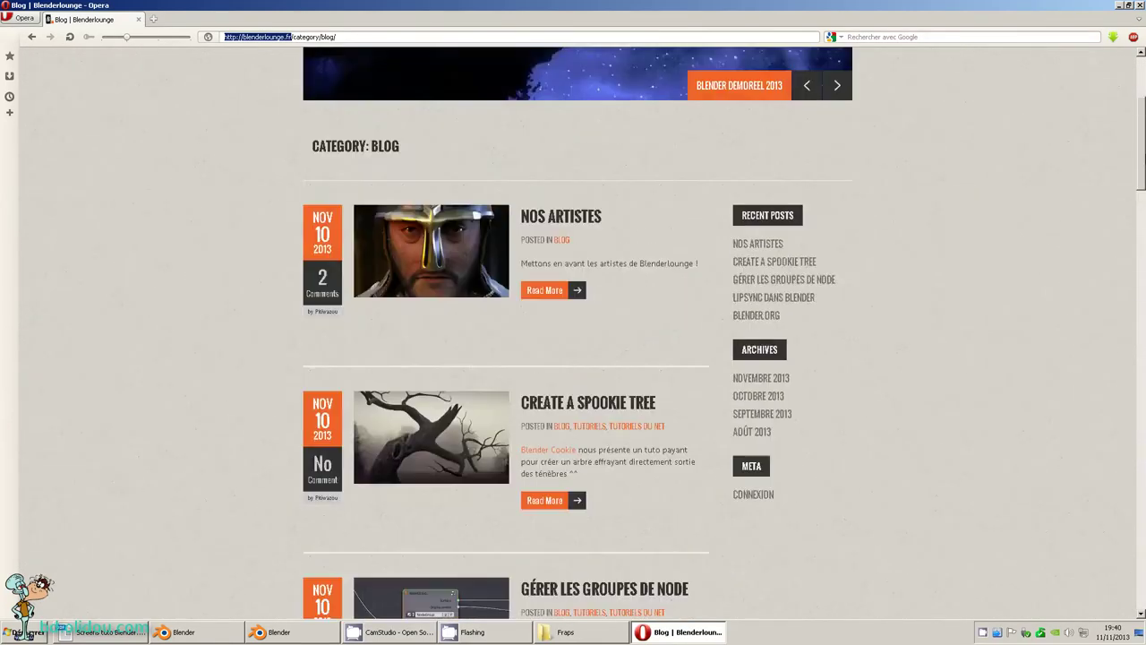
# Go to the Blenderlounge forum and scroll through its sections.
pyautogui.click(479, 150)
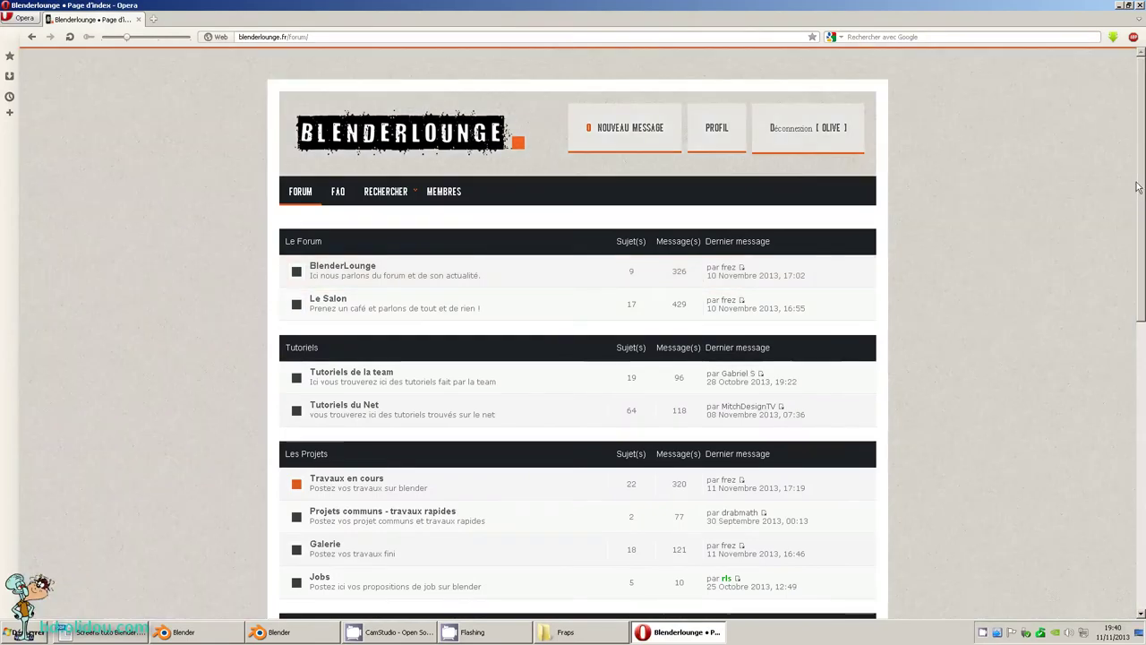
pyautogui.scroll(-3, 1143, 224)
pyautogui.scroll(3, 1143, 238)
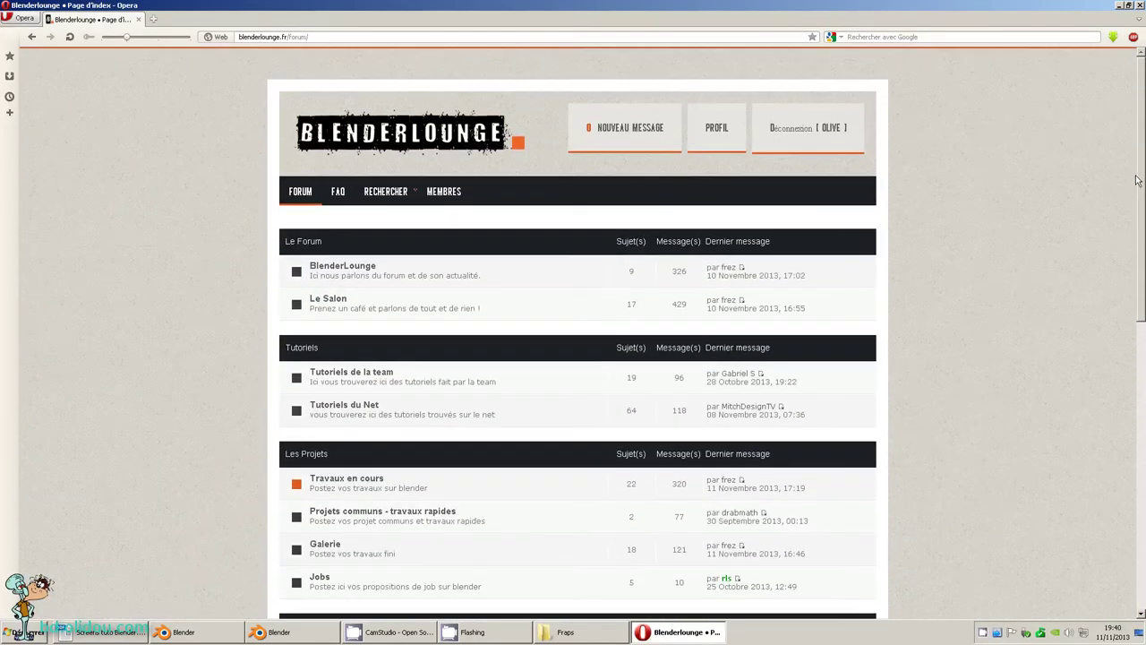
pyautogui.scroll(-2, 1142, 224)
pyautogui.scroll(-2, 1143, 219)
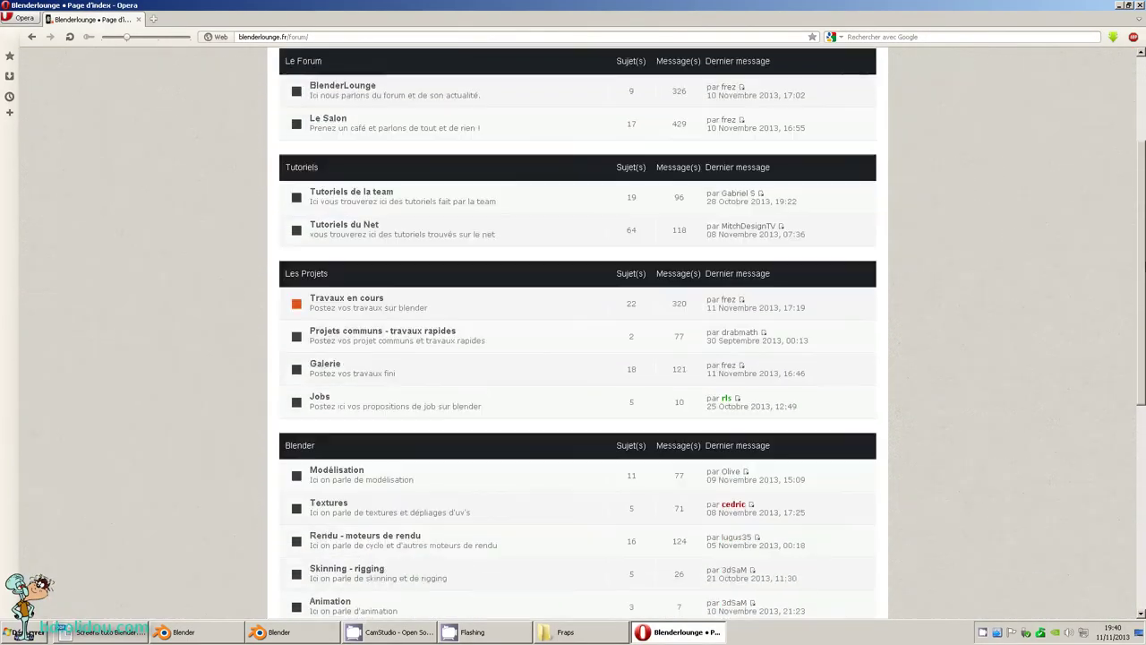
pyautogui.scroll(-2, 806, 358)
pyautogui.scroll(-2, 422, 544)
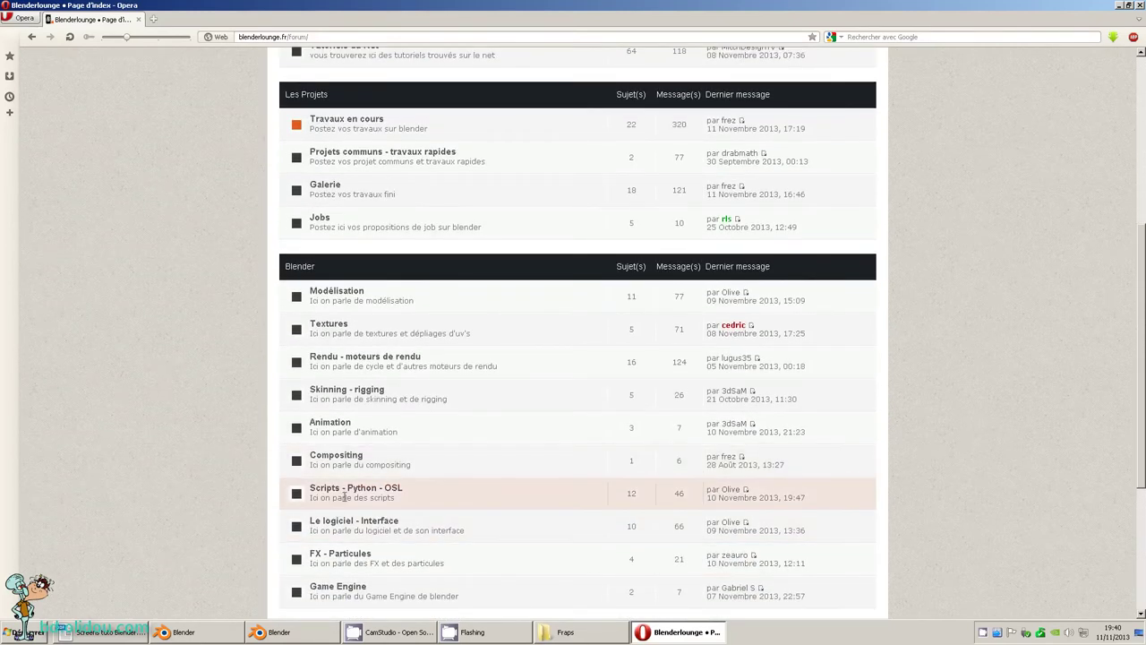
# Open the Scripts - Python - OSL forum and read through the Mon Menu perso ! topic.
pyautogui.click(367, 494)
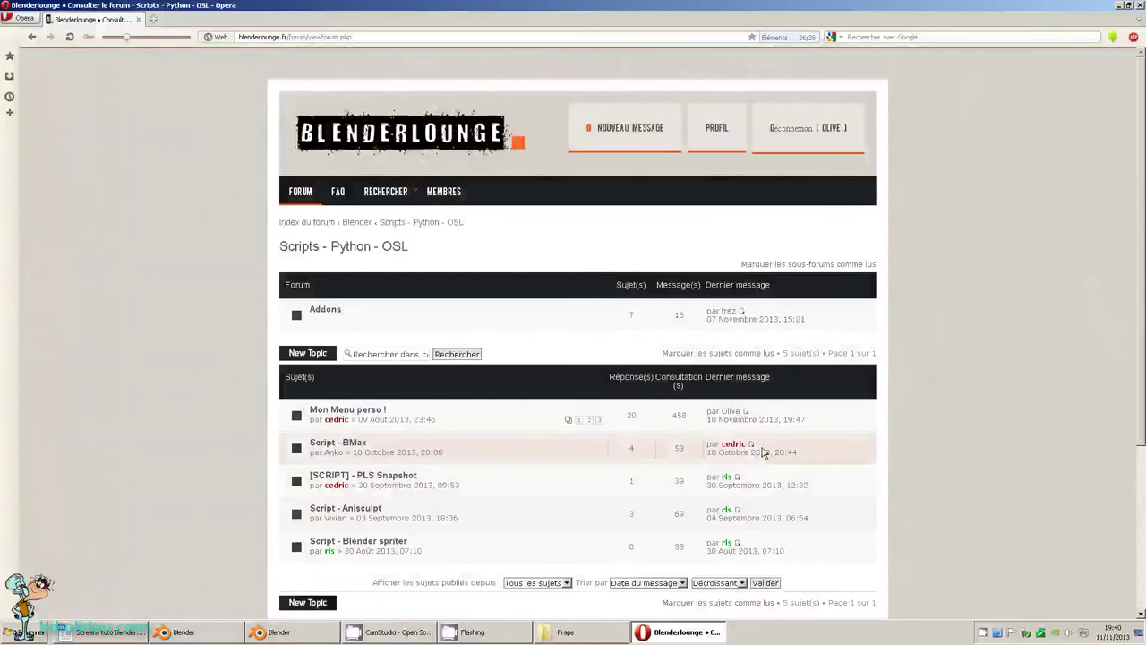
pyautogui.click(367, 410)
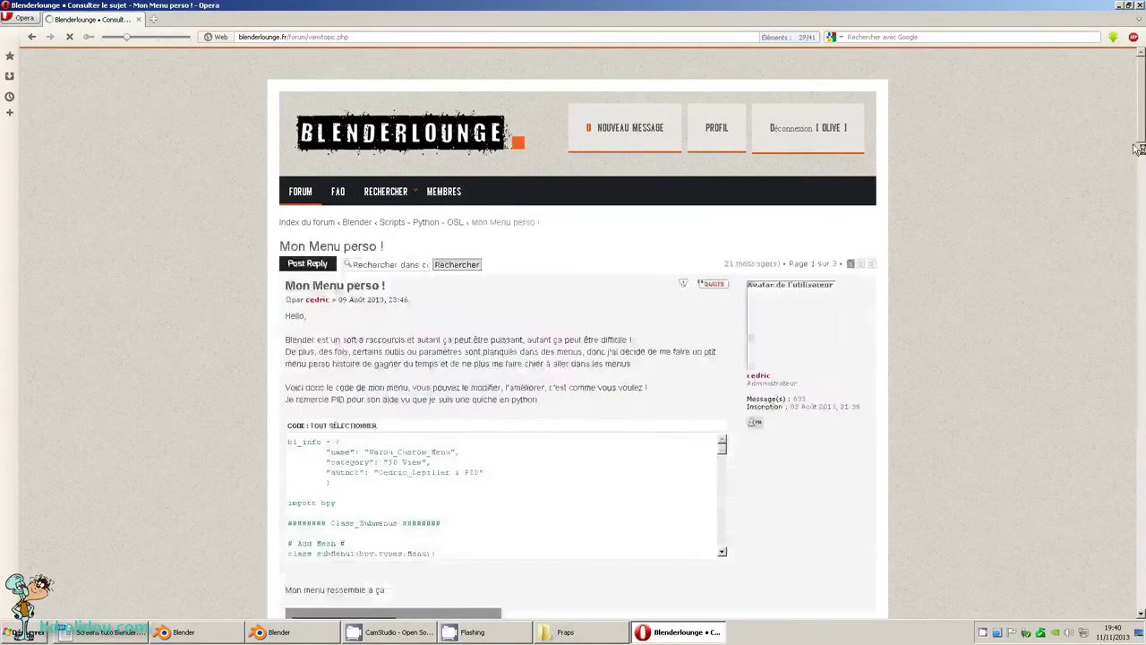
pyautogui.scroll(-3, 1143, 87)
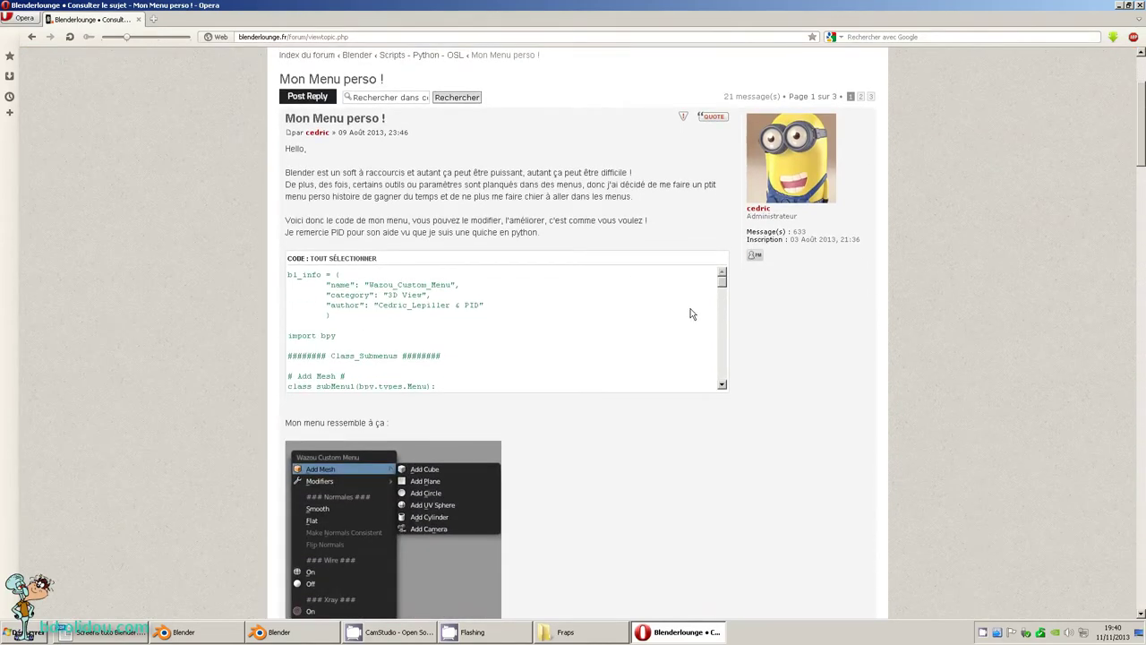
pyautogui.moveTo(724, 281); pyautogui.dragTo(728, 381)
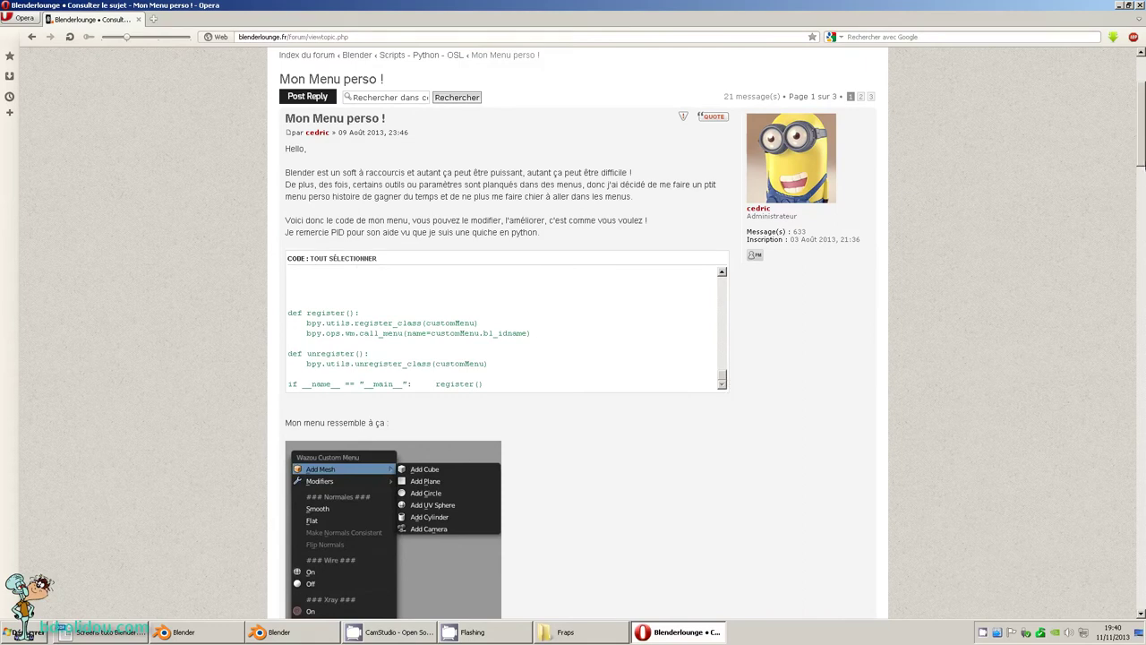
pyautogui.moveTo(1140, 157); pyautogui.dragTo(1124, 359)
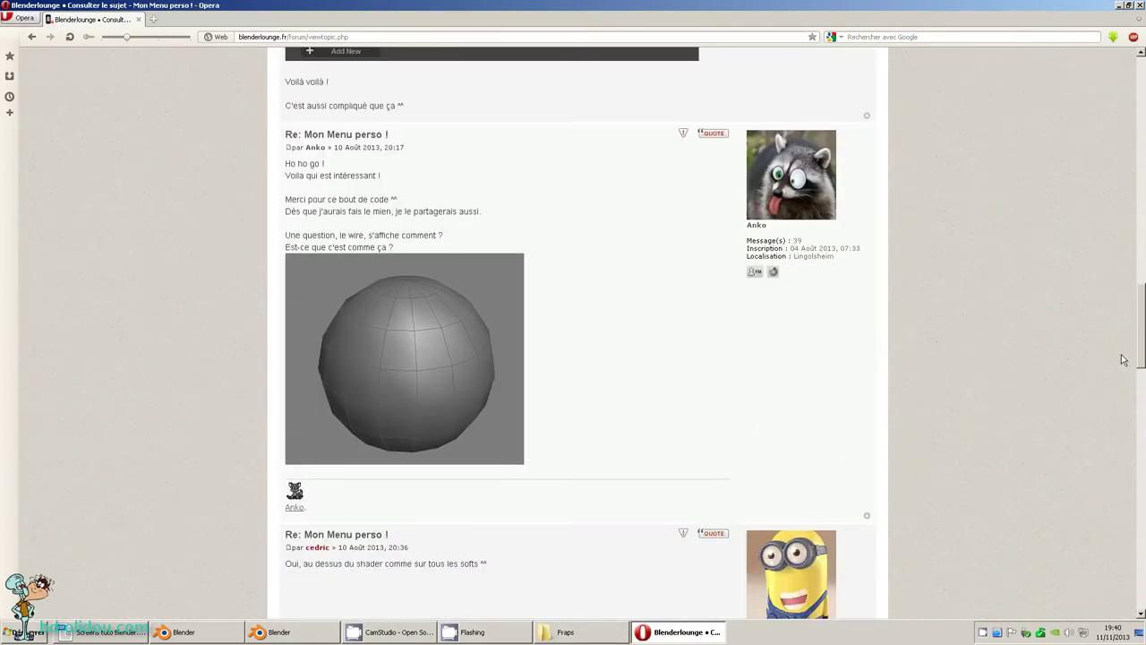
pyautogui.moveTo(1123, 359)
pyautogui.mouseDown()
pyautogui.moveTo(1133, 517)
pyautogui.moveTo(1132, 206)
pyautogui.mouseUp()
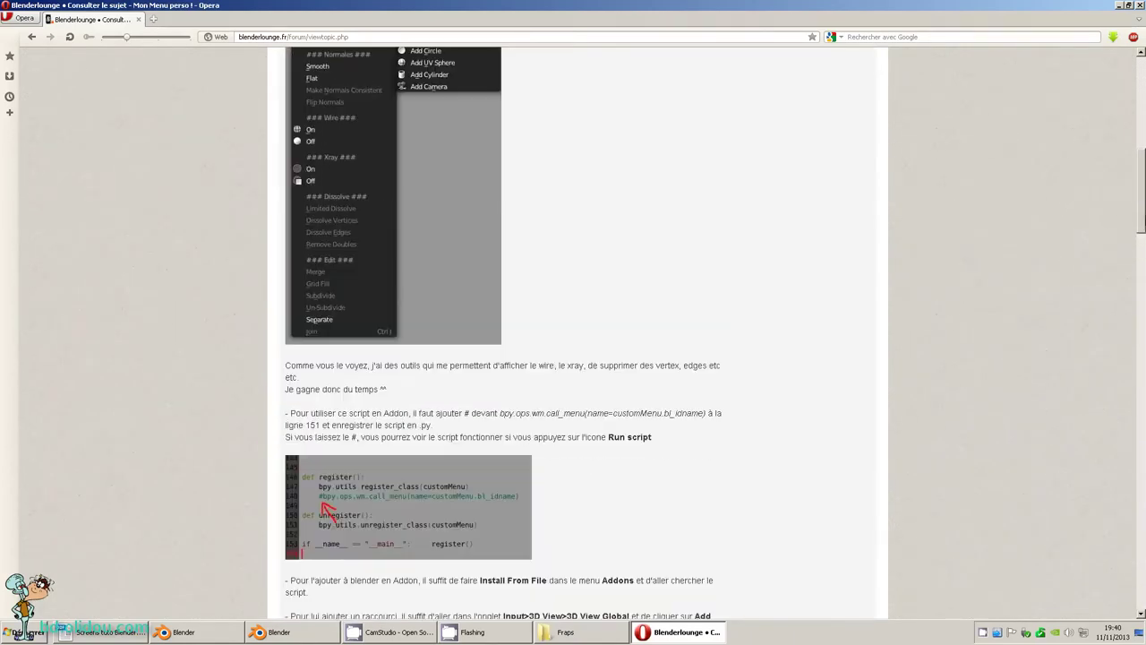
pyautogui.scroll(5, 1119, 183)
# Go to page 2 of the thread and scroll through its replies about custom menus.
pyautogui.click(860, 124)
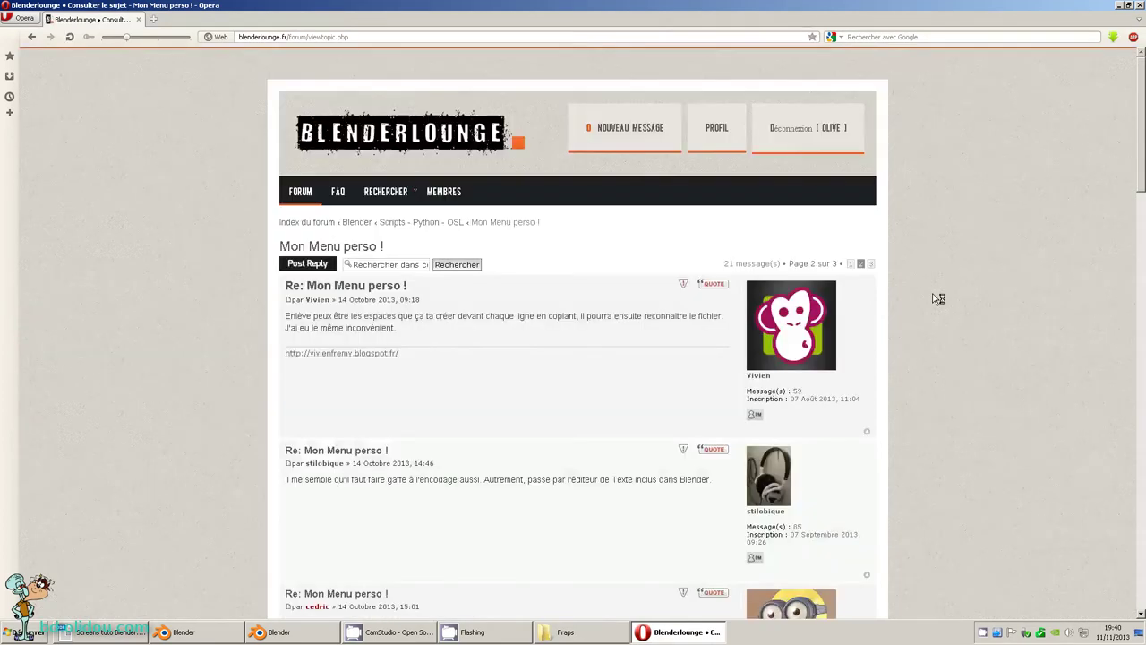
pyautogui.scroll(-4, 1142, 142)
pyautogui.scroll(-5, 1142, 141)
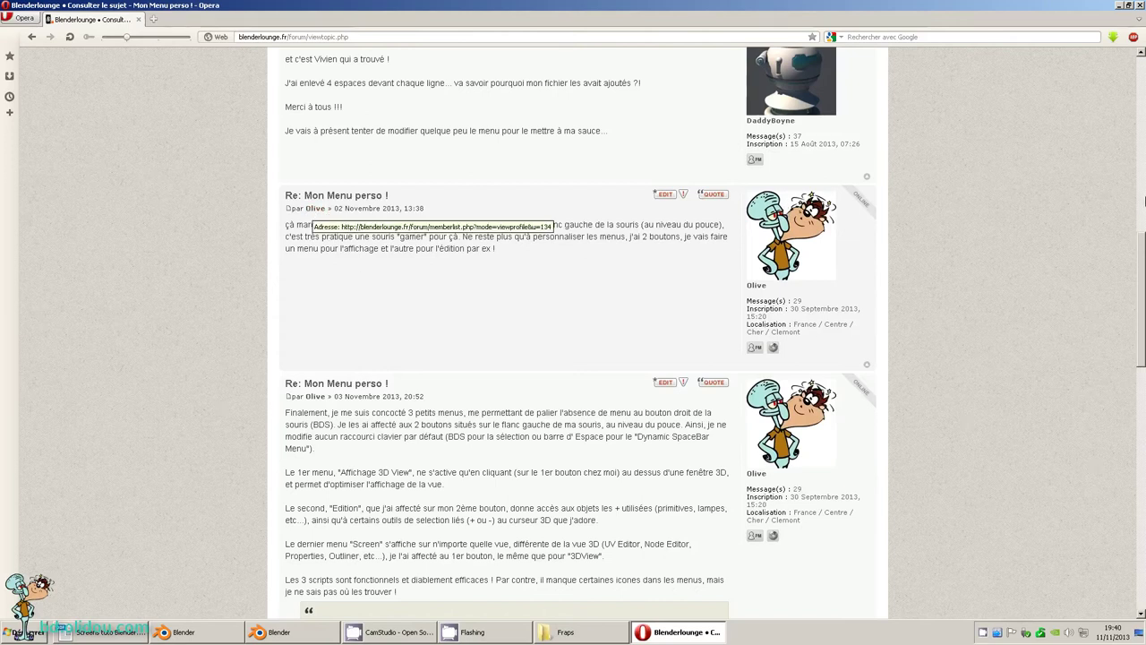
pyautogui.scroll(-2, 1142, 248)
pyautogui.scroll(-2, 1142, 248)
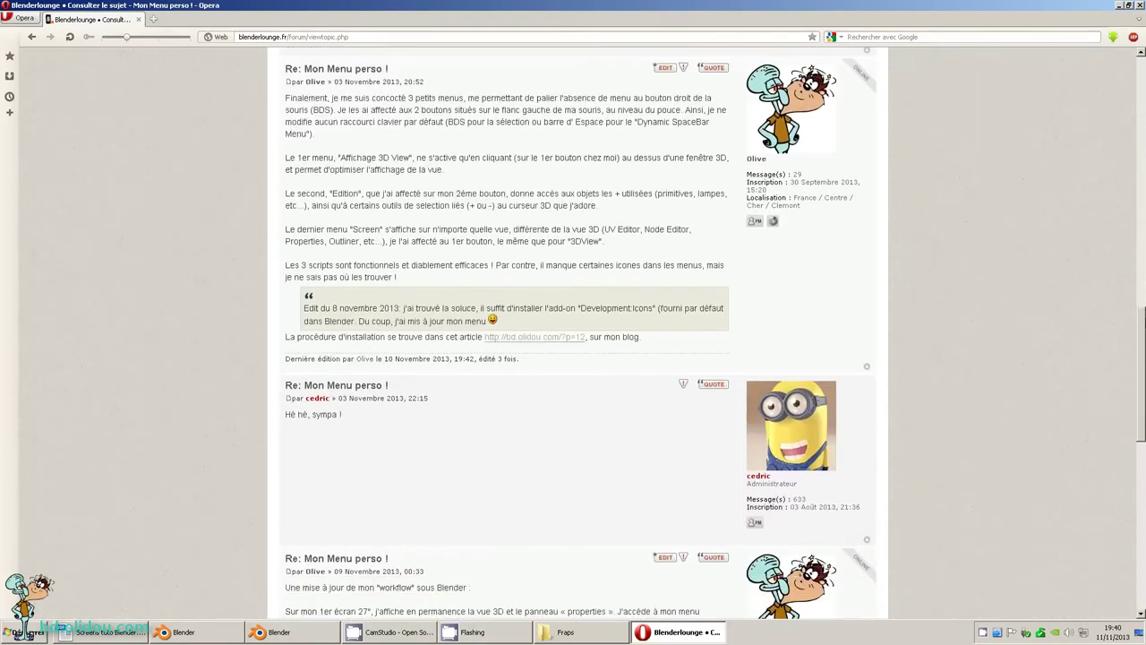
pyautogui.scroll(-2, 1142, 248)
pyautogui.scroll(-2, 1143, 248)
pyautogui.scroll(-5, 577, 336)
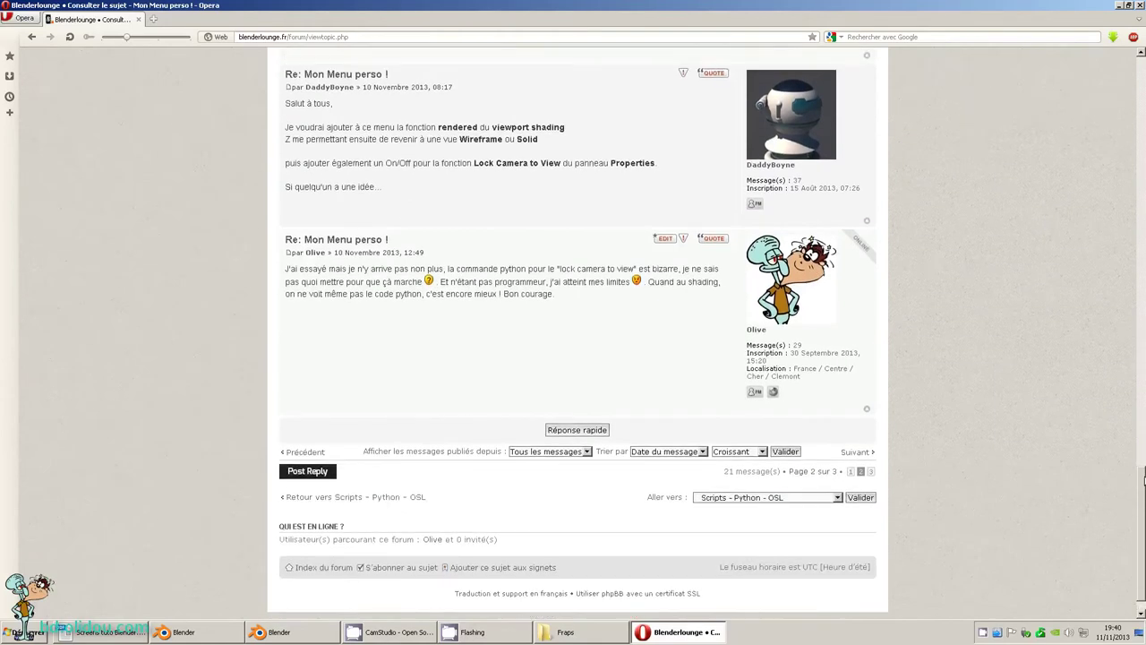
pyautogui.scroll(2, 577, 335)
pyautogui.scroll(-1, 578, 336)
pyautogui.scroll(2, 742, 382)
pyautogui.scroll(4, 742, 382)
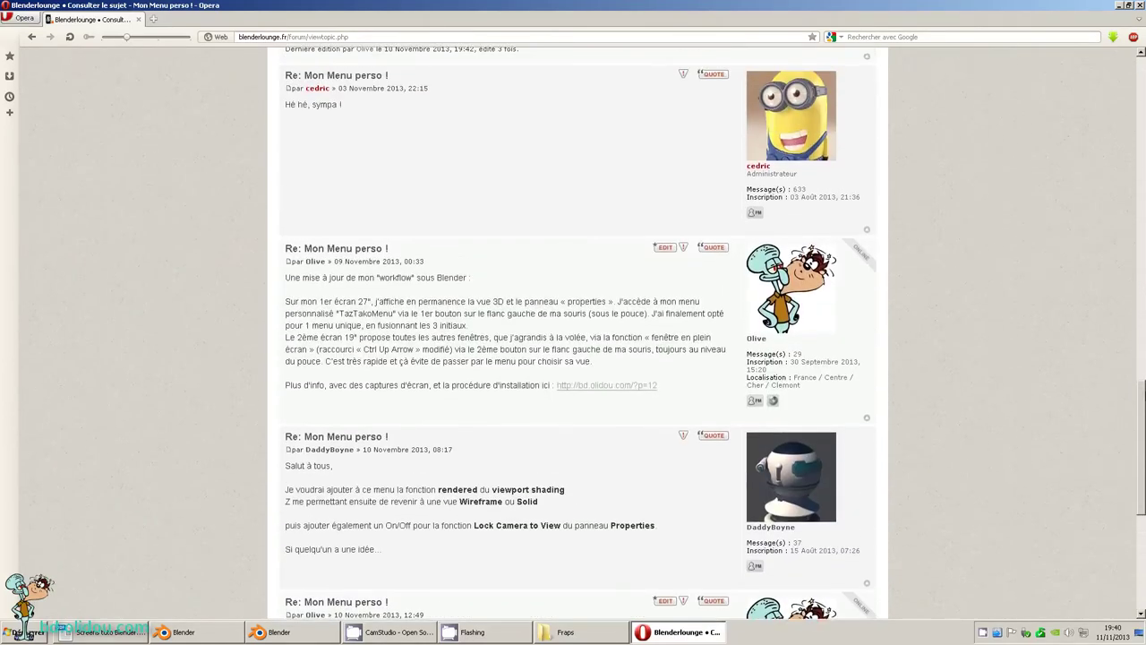
# Open the bd.olidou.com/?p=12 TazTakoMenu article and scroll down it.
pyautogui.click(624, 392)
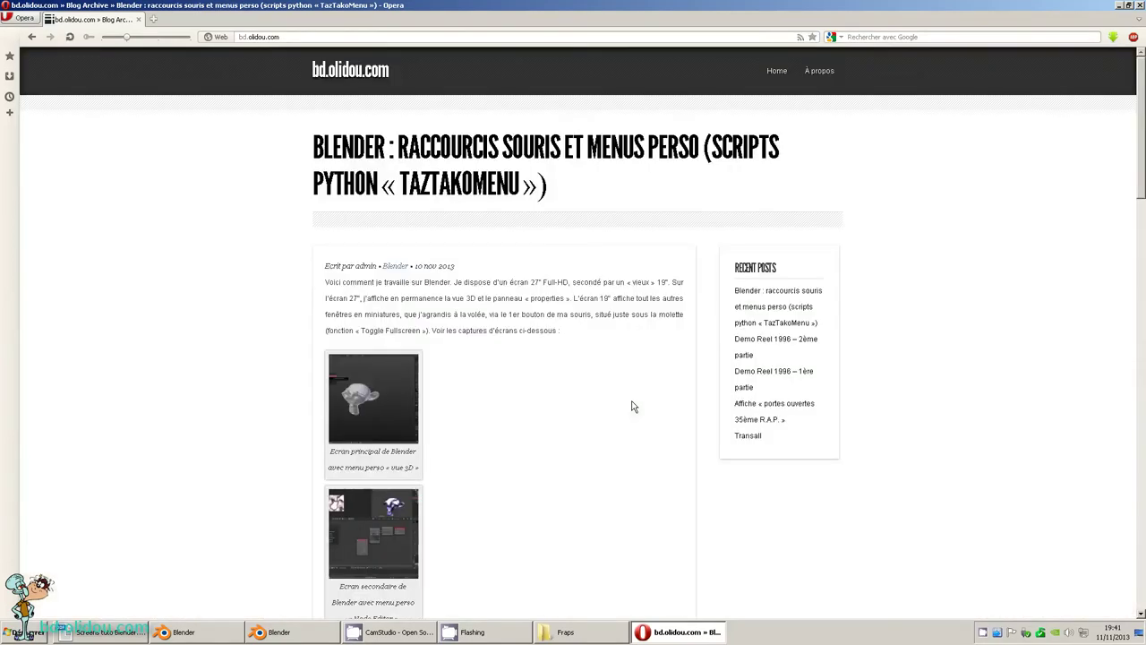
pyautogui.moveTo(1144, 129); pyautogui.dragTo(1143, 179)
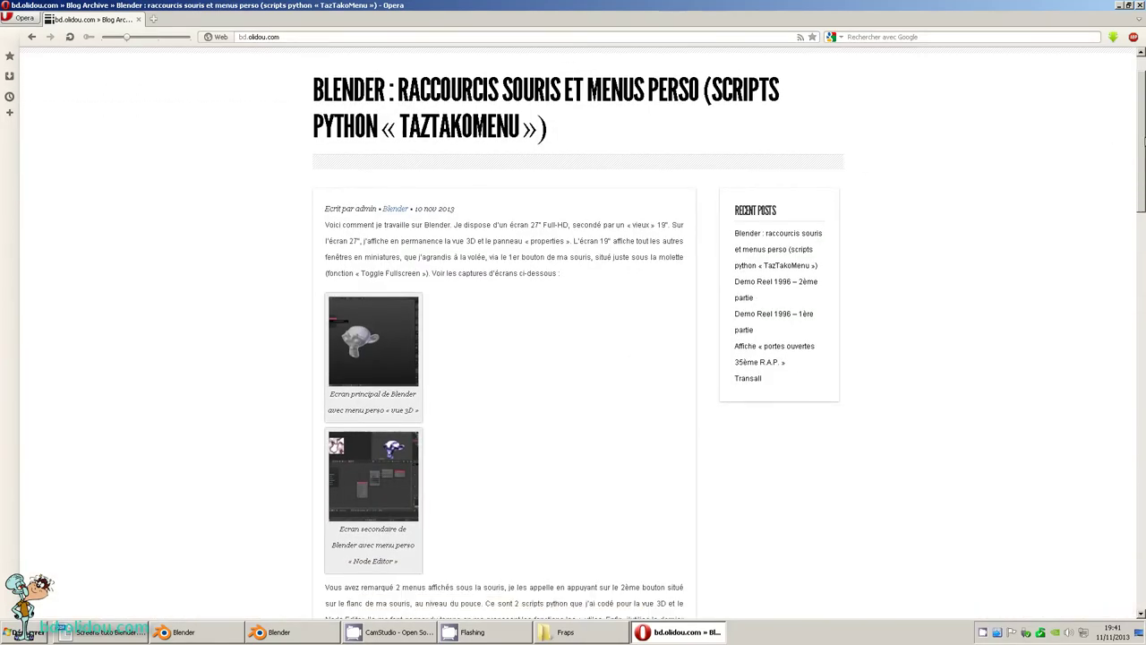
pyautogui.scroll(-3, 613, 283)
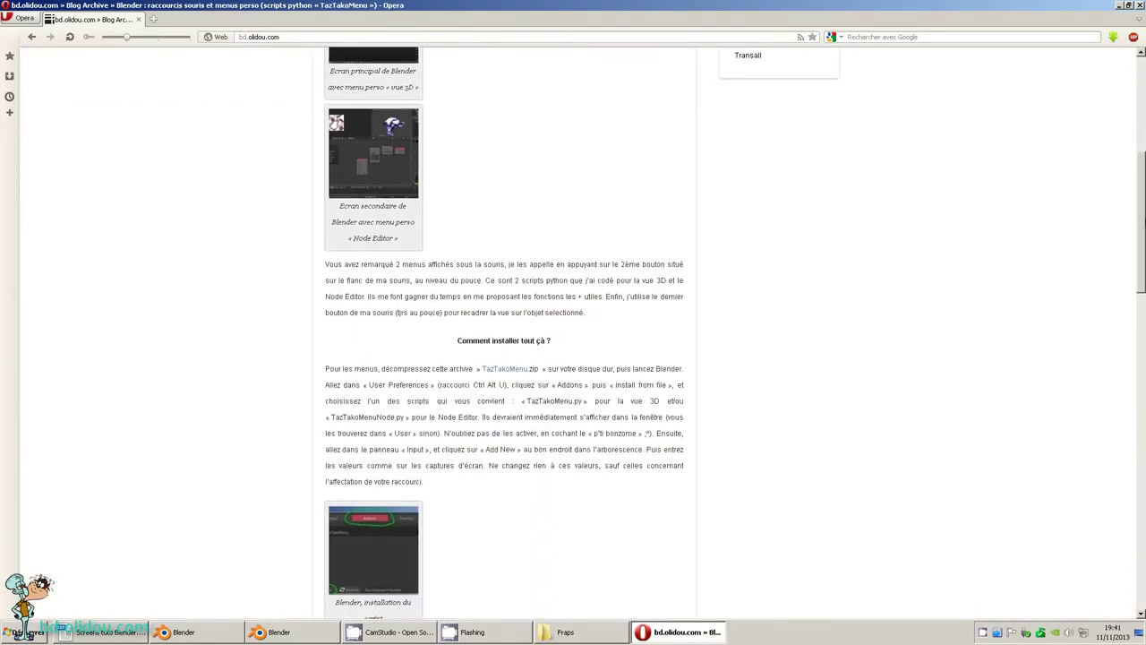
# Download TazTakoMenu.zip to Documents (D:) and confirm it finished in Téléchargements.
pyautogui.click(513, 375)
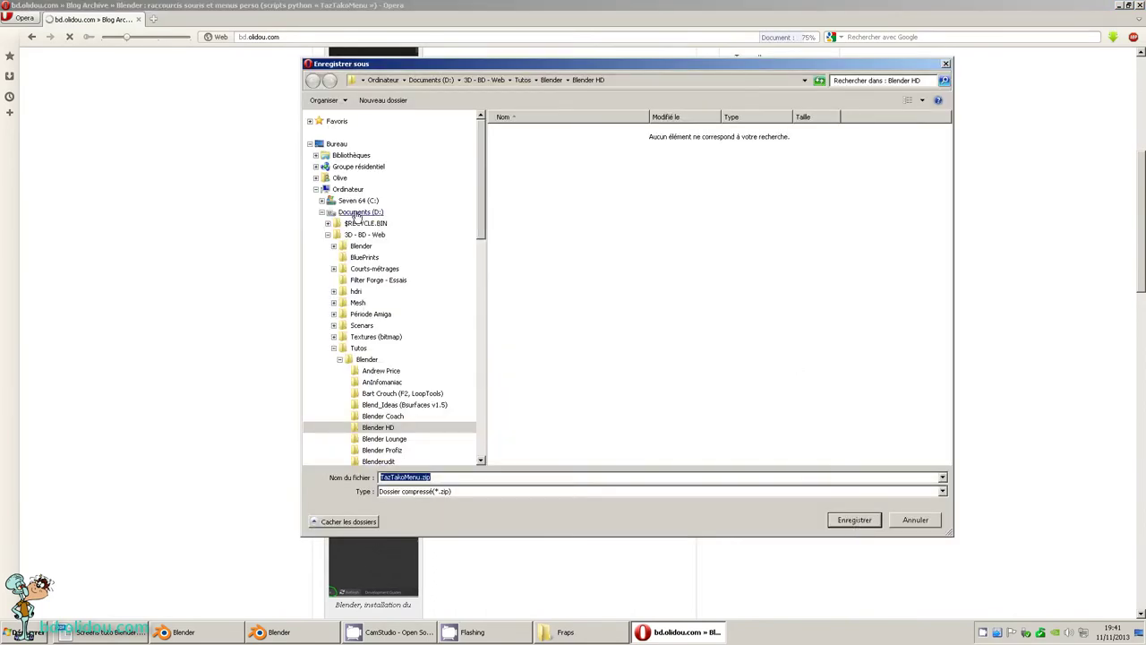
pyautogui.click(358, 212)
pyautogui.click(872, 523)
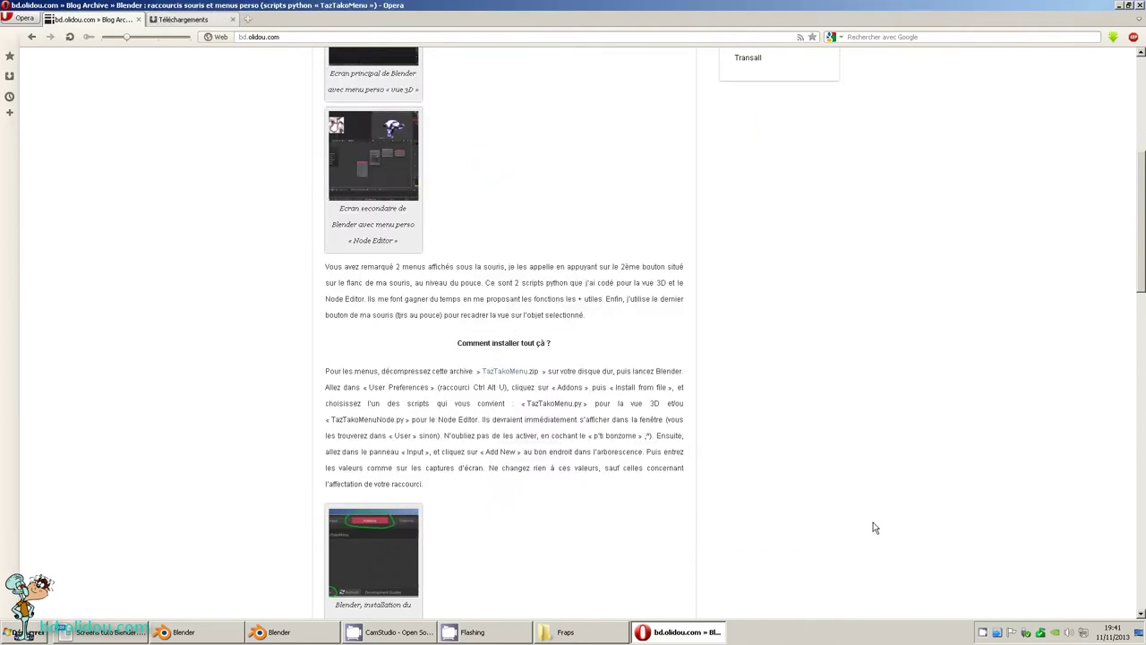
pyautogui.click(201, 21)
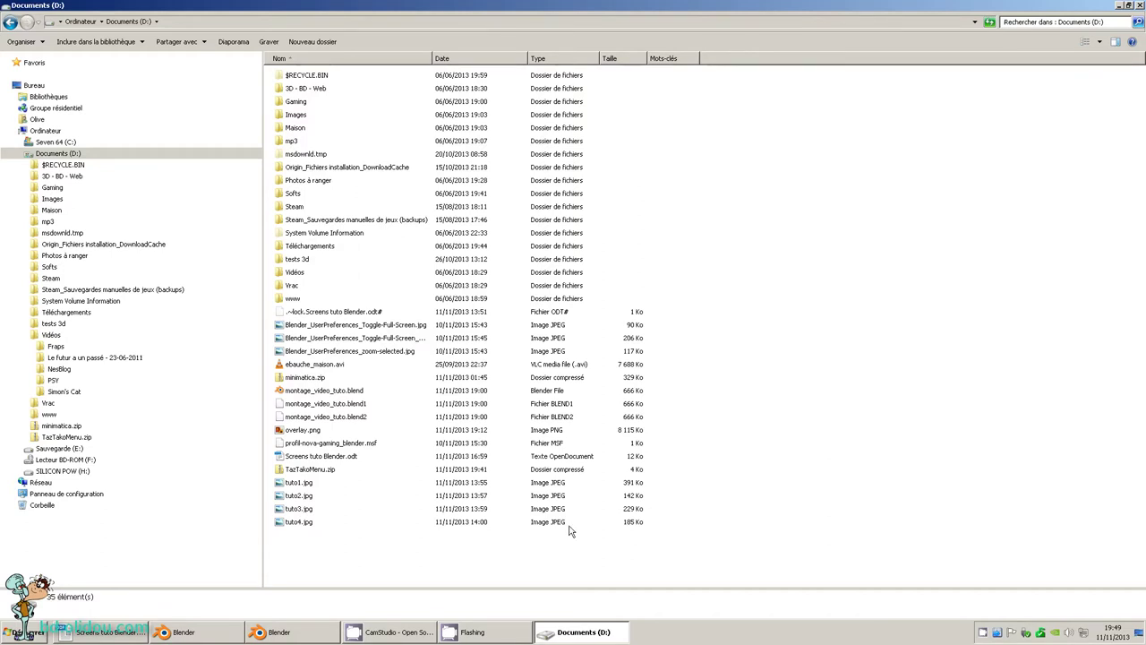
# Extract TazTakoMenu.zip into D:\TazTakoMenu, check the folder's scripts, then minimize Explorer.
pyautogui.rightClick(300, 469)
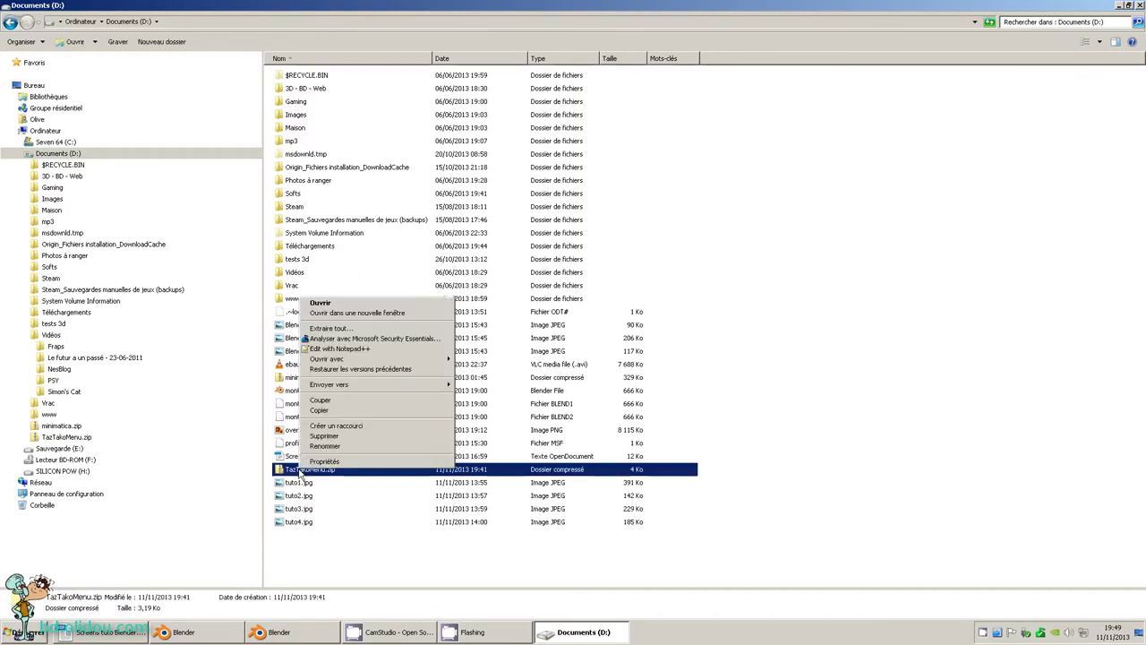
pyautogui.click(331, 328)
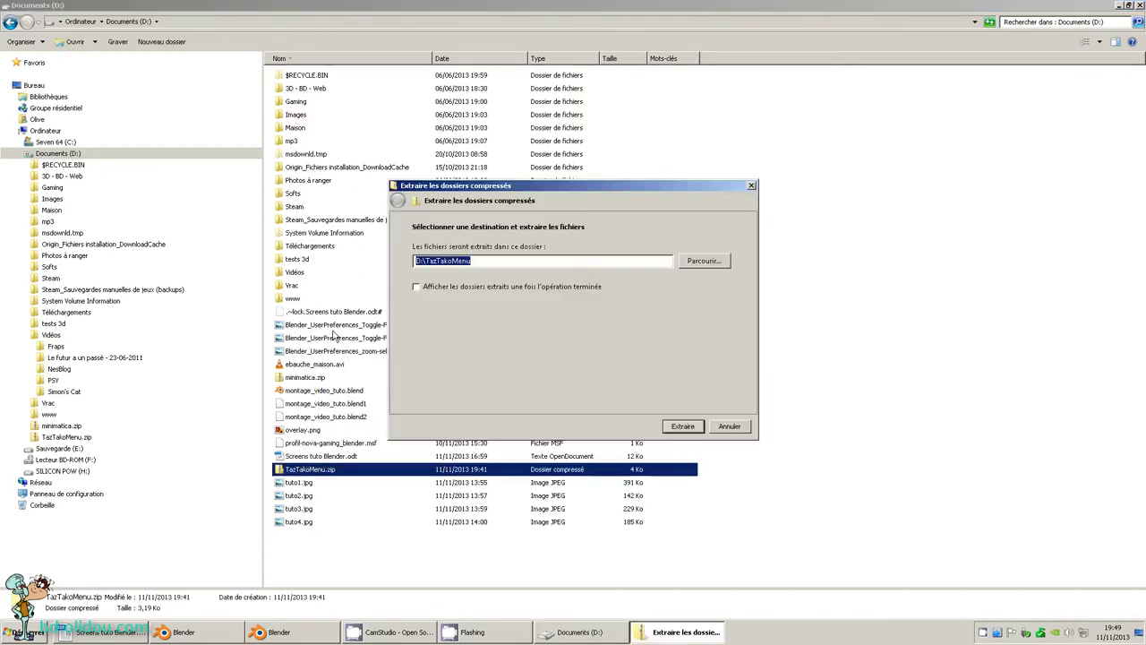
pyautogui.click(683, 428)
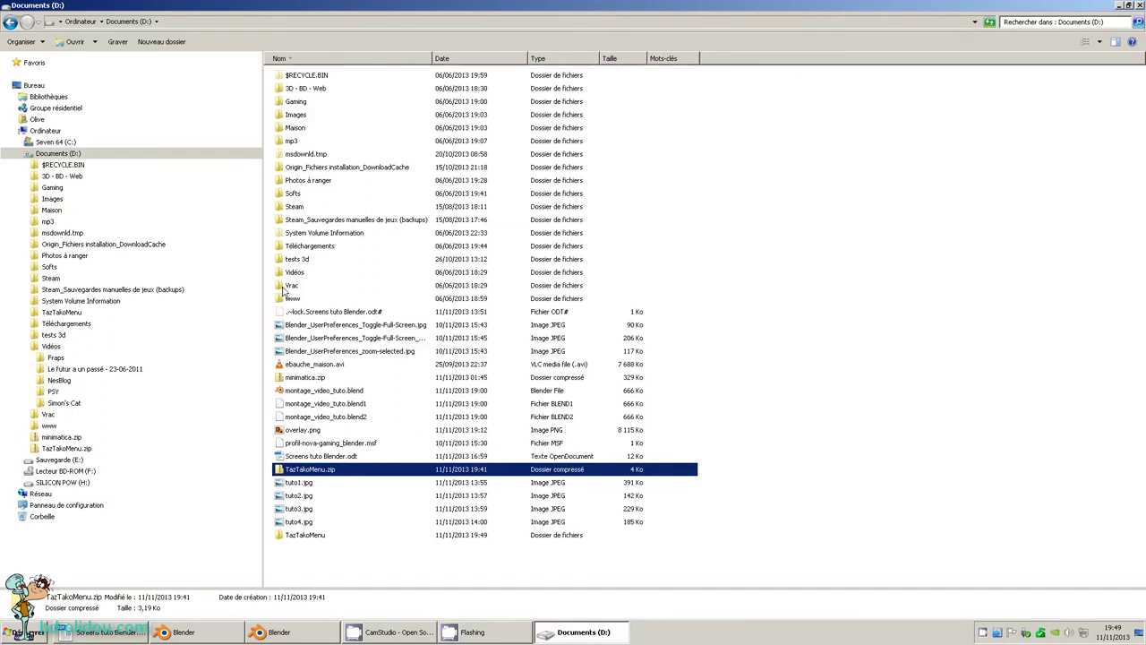
pyautogui.doubleClick(282, 538)
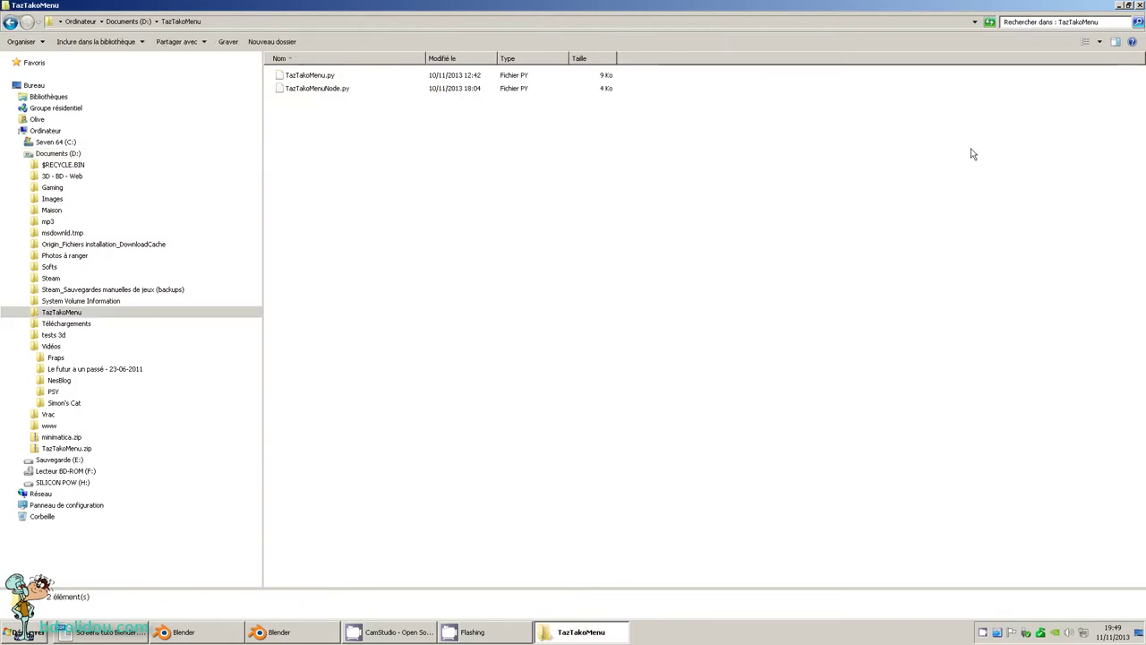
pyautogui.click(1117, 5)
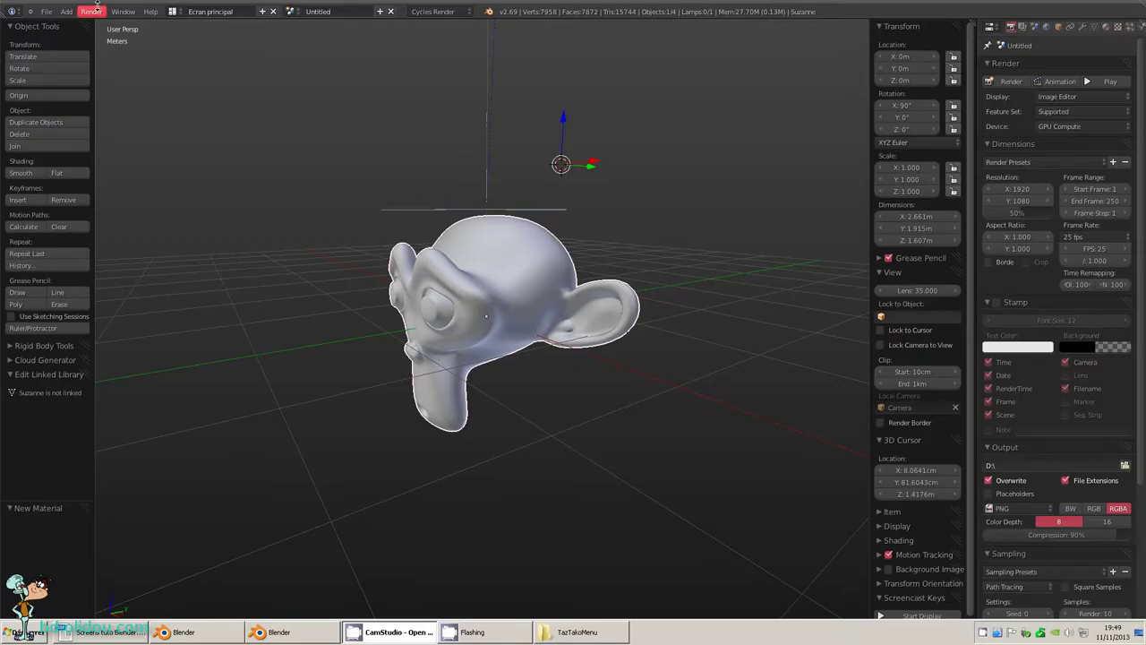
# Install TazTakoMenu.py through User Preferences and enable the 3D View: TazTakoMenu user add-on.
pyautogui.click(45, 11)
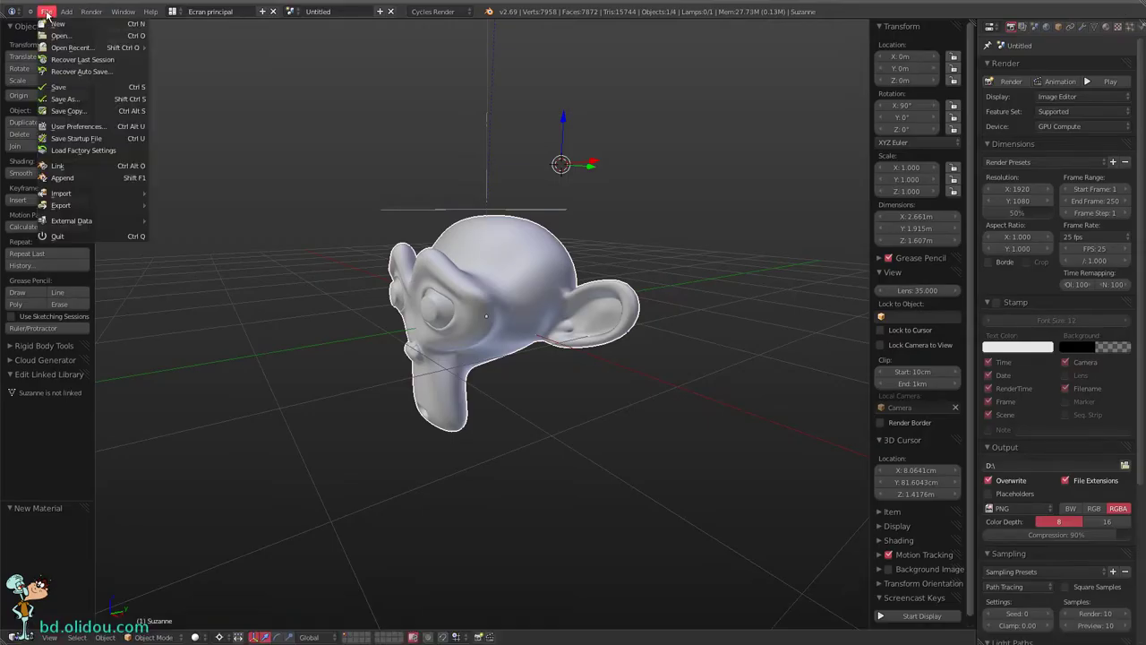
pyautogui.click(81, 128)
pyautogui.moveTo(235, 10); pyautogui.dragTo(454, 130)
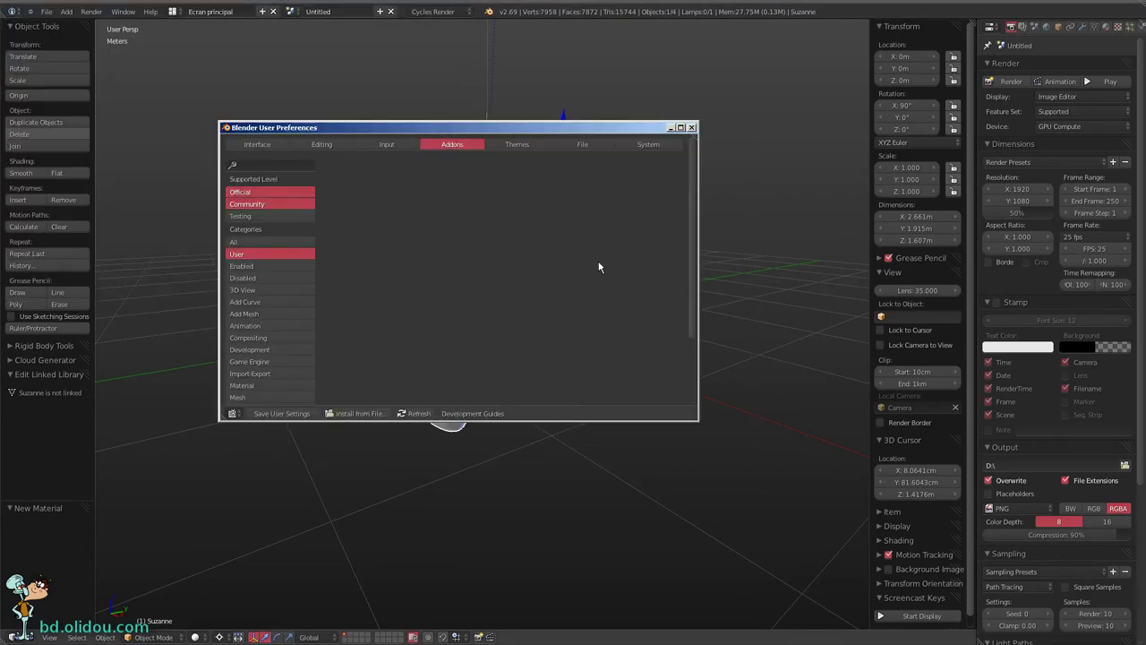
pyautogui.click(358, 414)
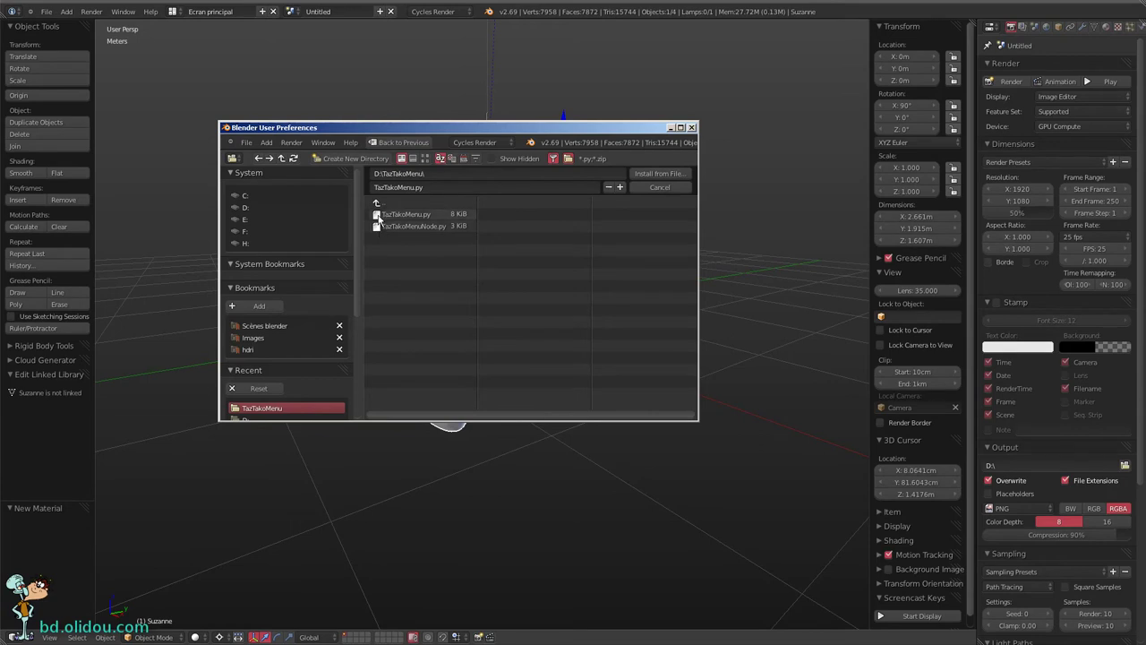
pyautogui.click(394, 214)
pyautogui.click(671, 175)
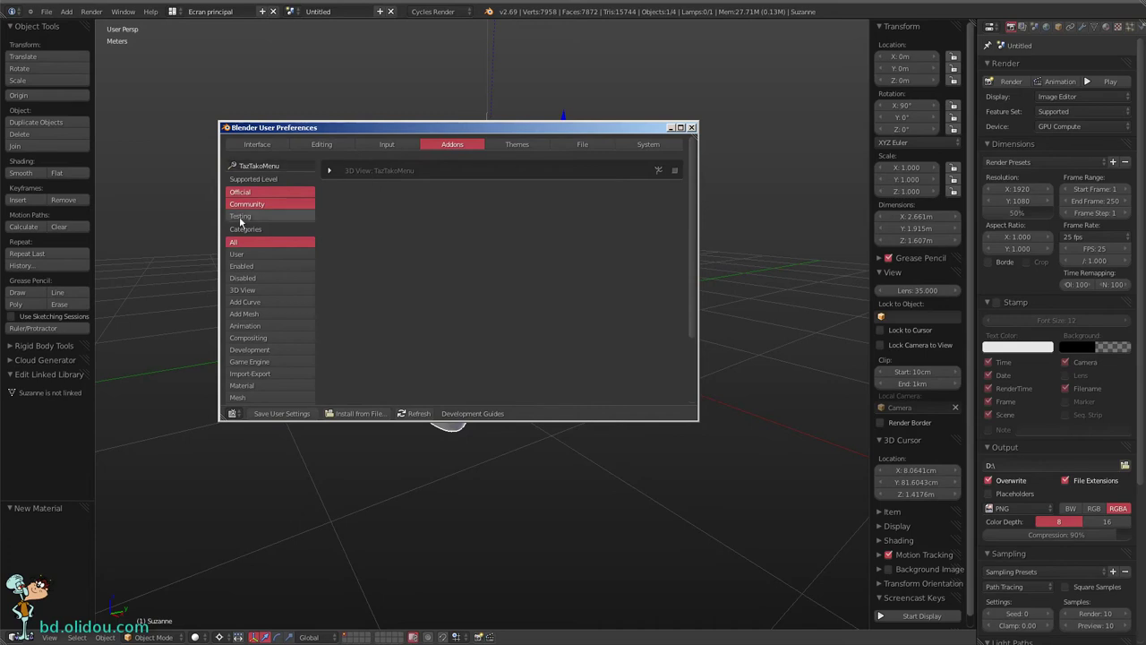
pyautogui.click(245, 256)
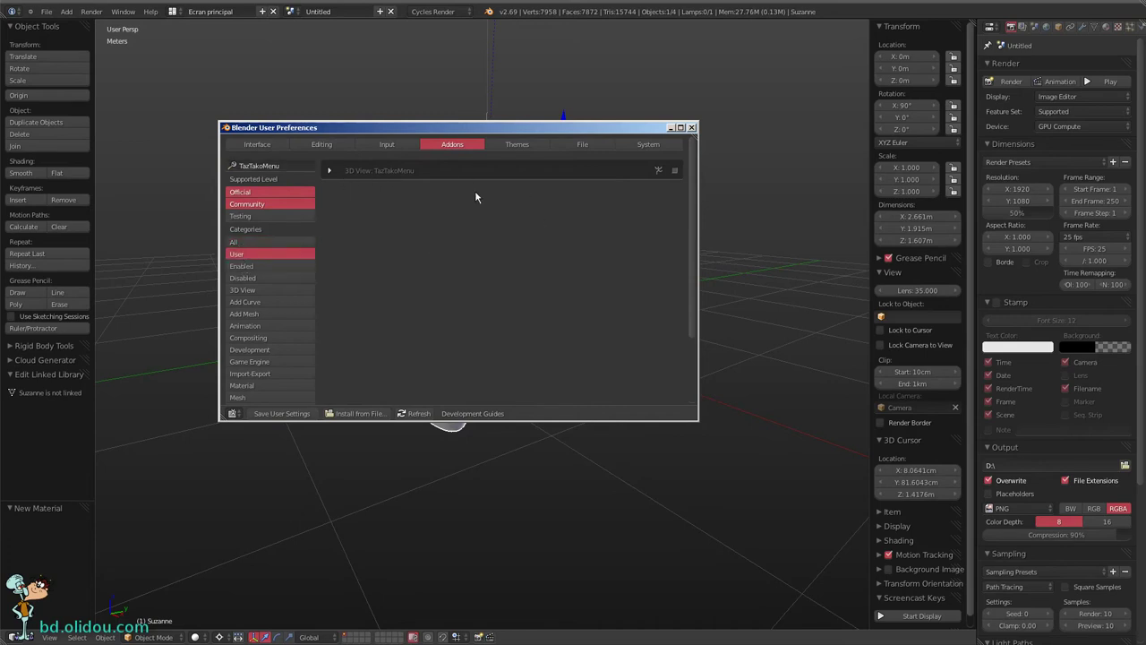
pyautogui.click(676, 171)
# Add a blank keyboard-A entry under TazTakoMenu Call Menu in 3D View (Global), copying wm.call_menu.
pyautogui.click(402, 145)
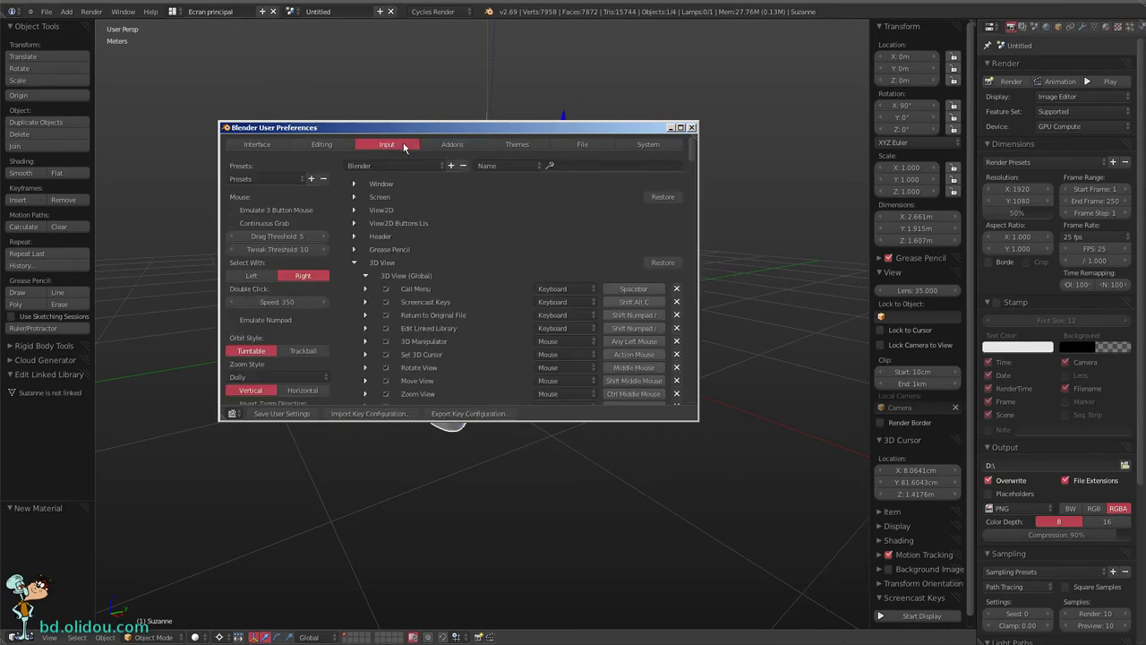
pyautogui.click(680, 127)
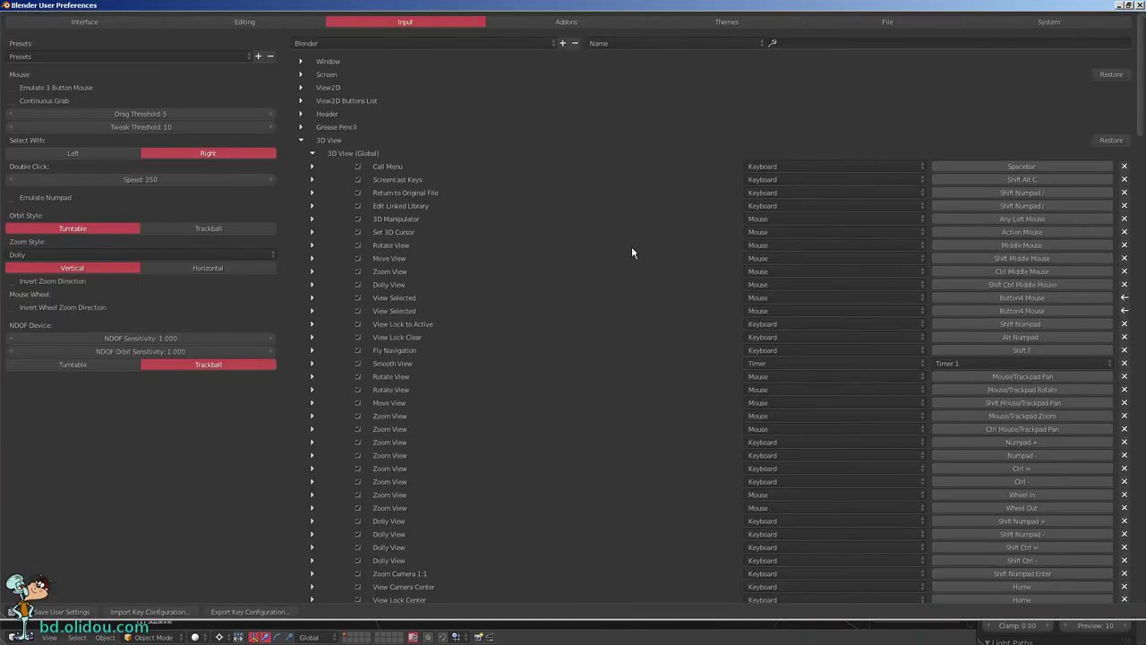
pyautogui.click(302, 139)
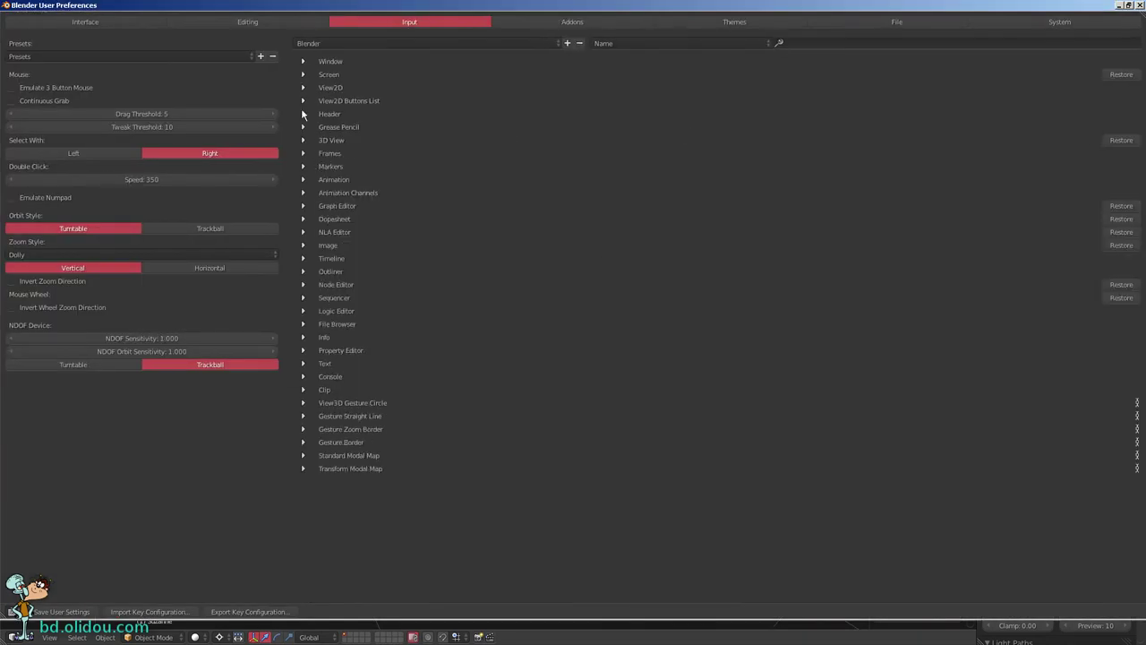
pyautogui.click(303, 141)
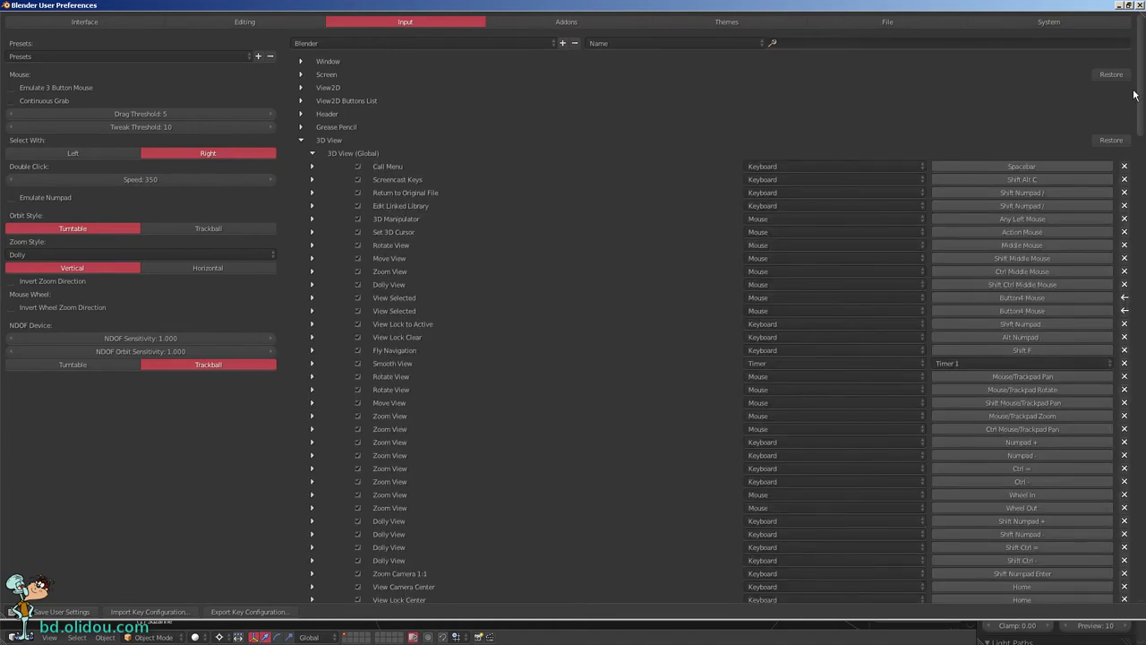
pyautogui.moveTo(1144, 90); pyautogui.dragTo(1143, 457)
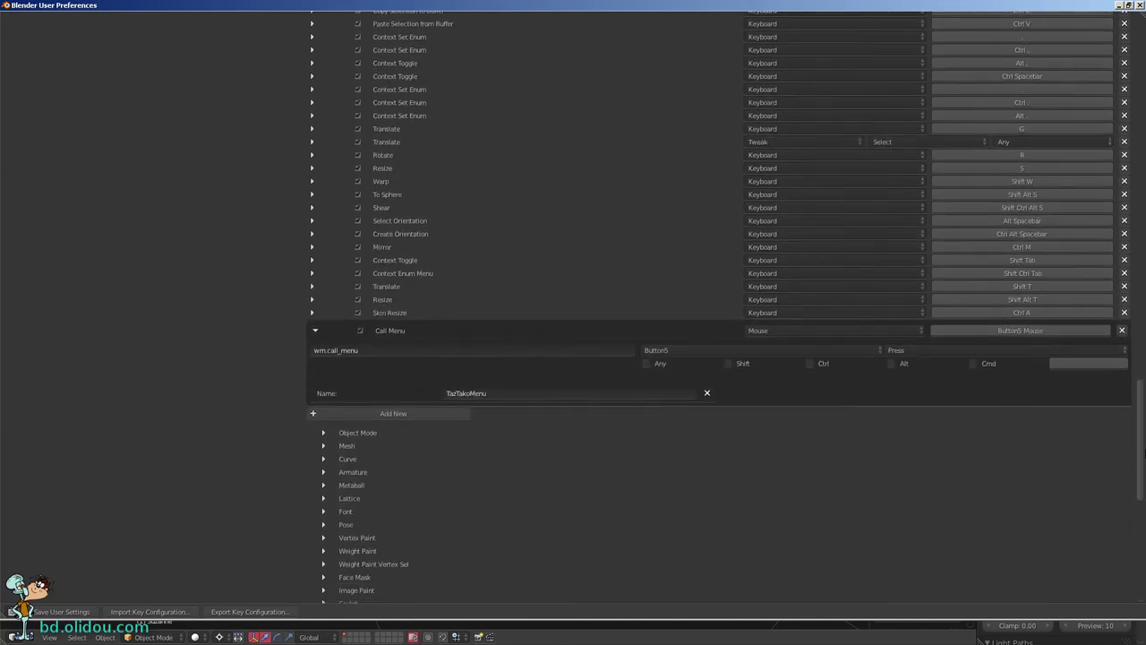
pyautogui.click(436, 414)
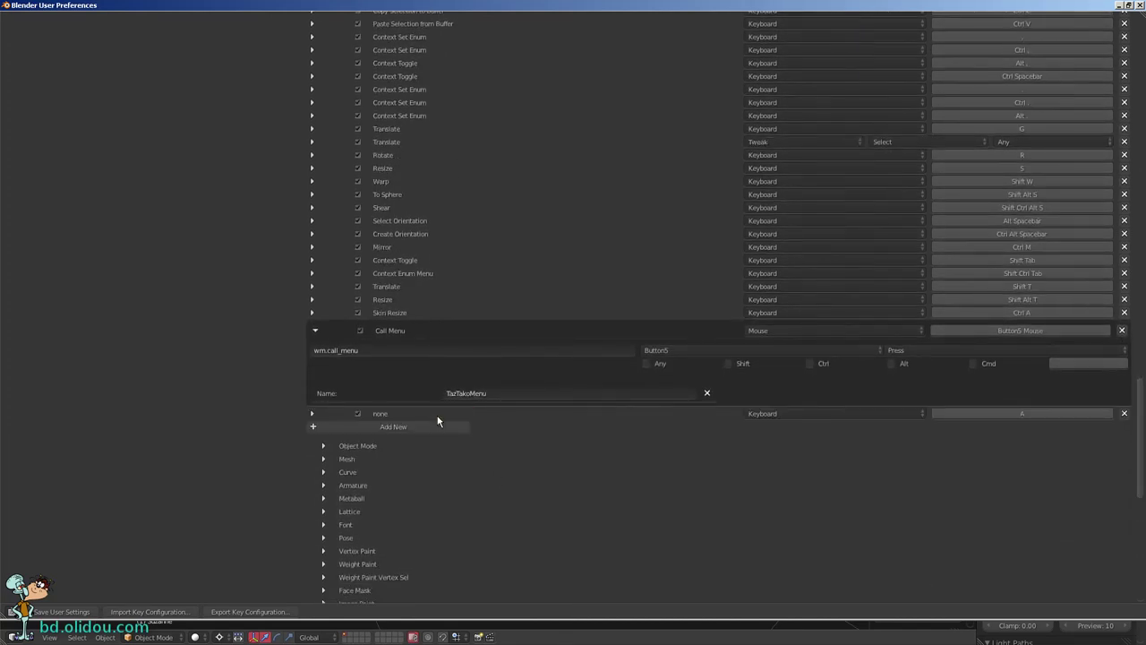
pyautogui.click(312, 415)
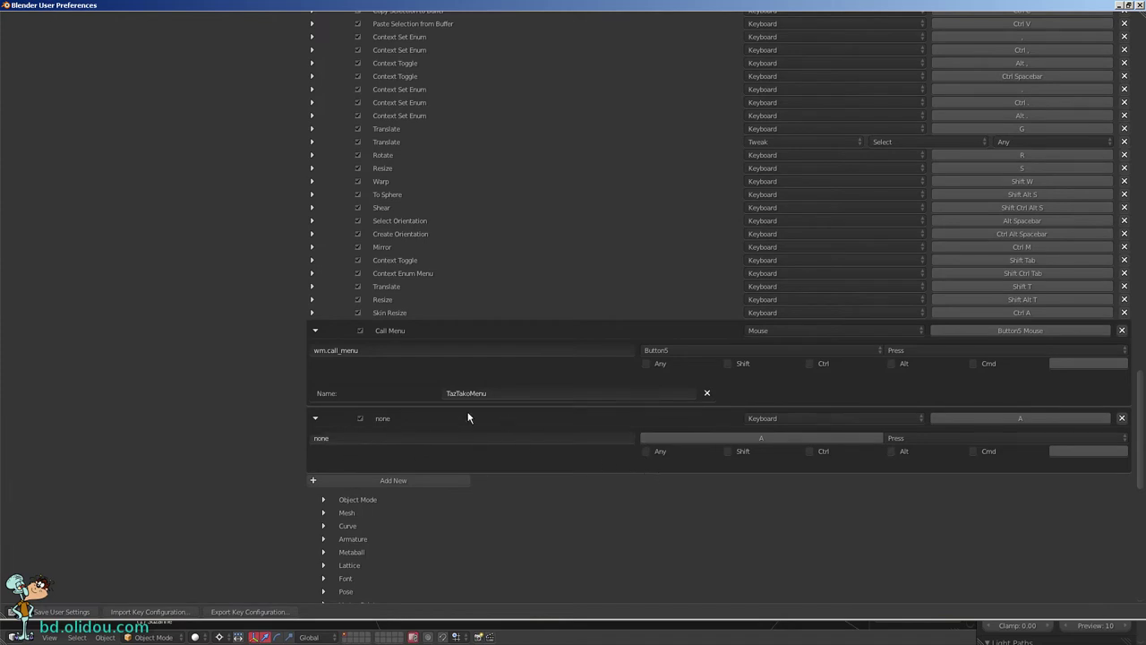
pyautogui.click(328, 350)
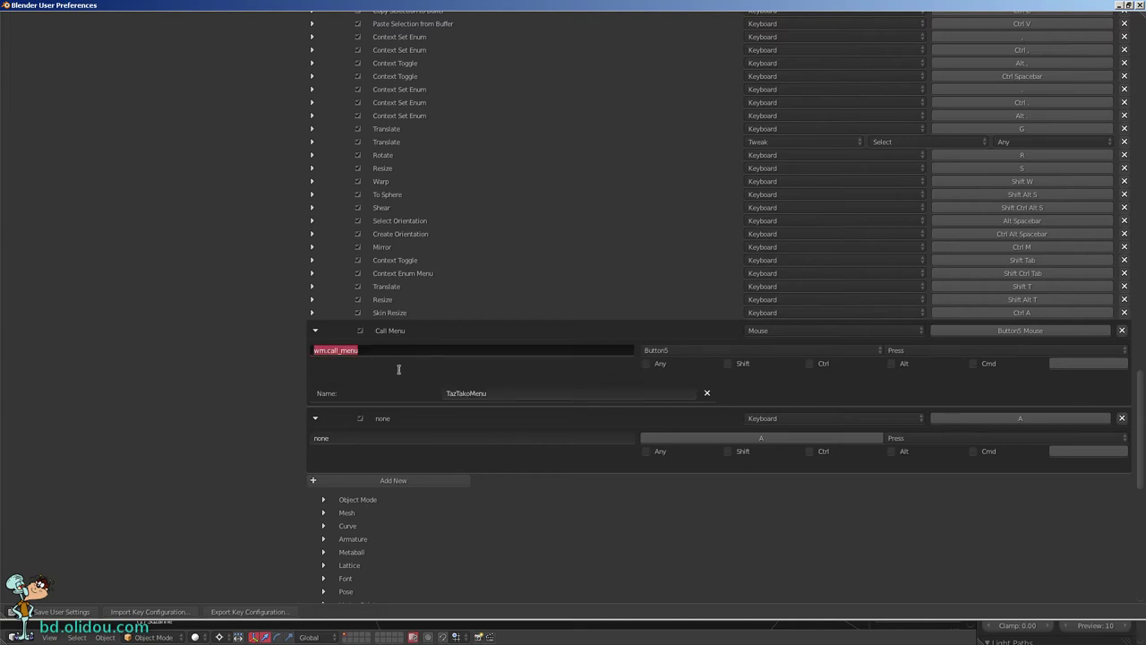
pyautogui.click(360, 440)
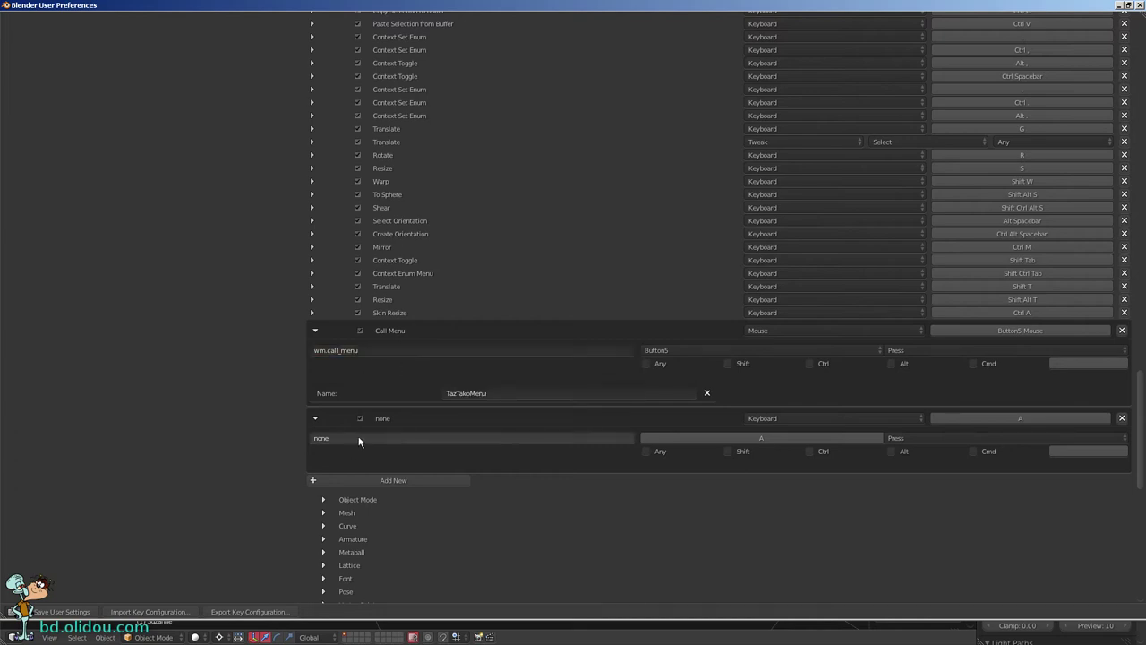
# Set the new entry's operator to wm.call_menu and its menu name to TazTakoMenu.
pyautogui.rightClick(360, 441)
pyautogui.click(338, 436)
pyautogui.write('wm.call_menu')
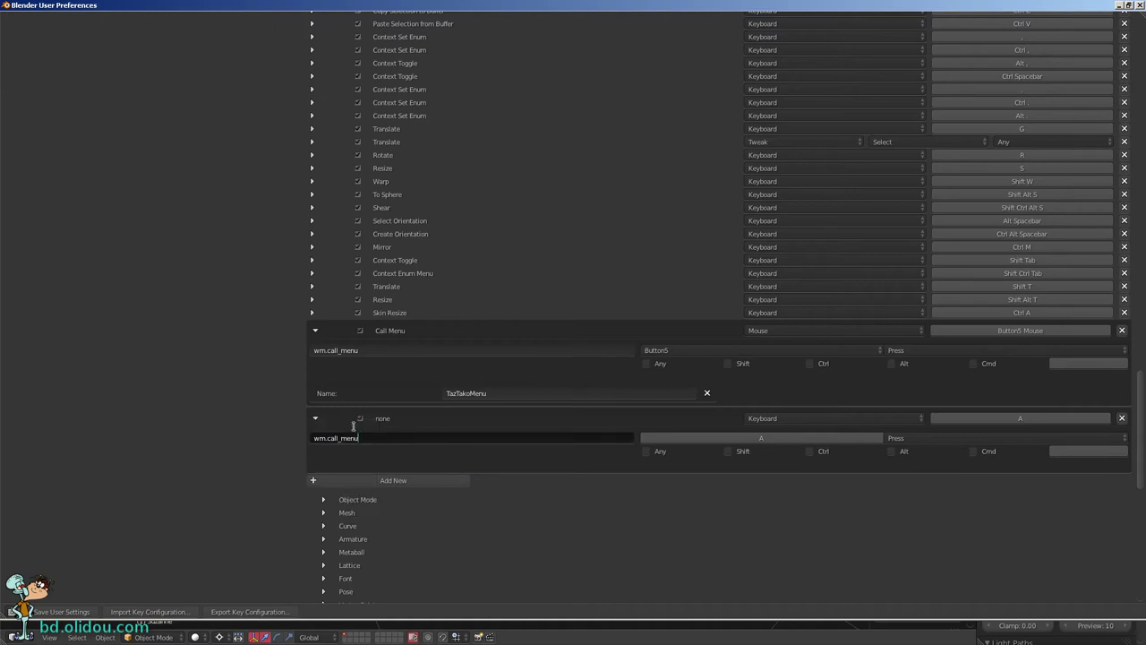
pyautogui.press('Return')
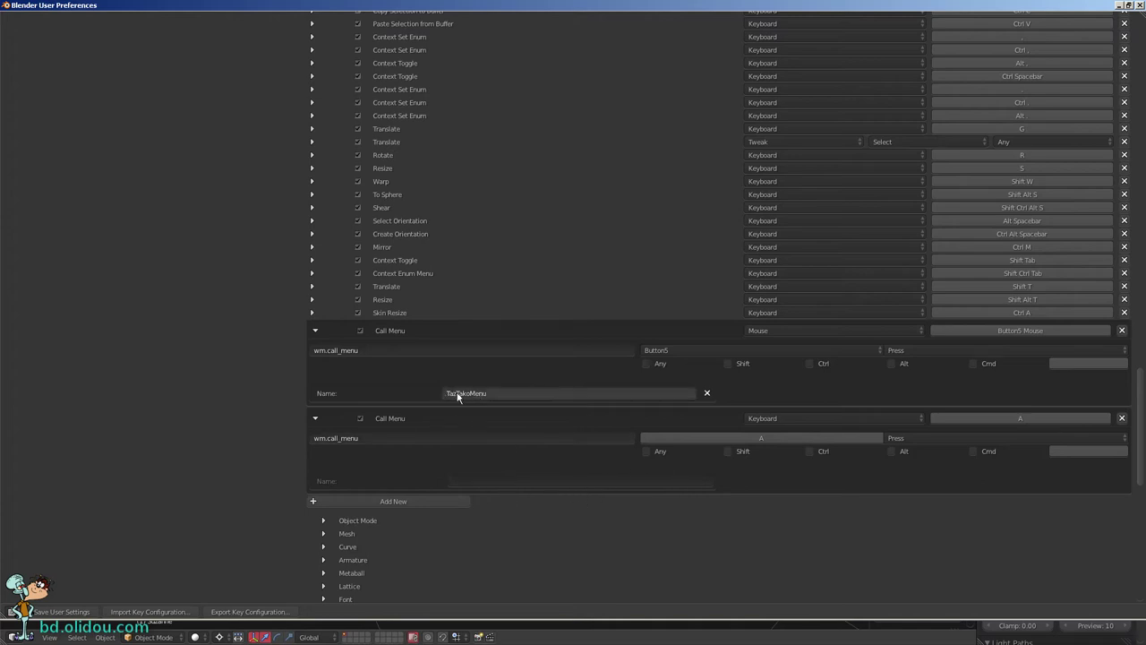
pyautogui.click(497, 485)
pyautogui.write('TazTakoMenu')
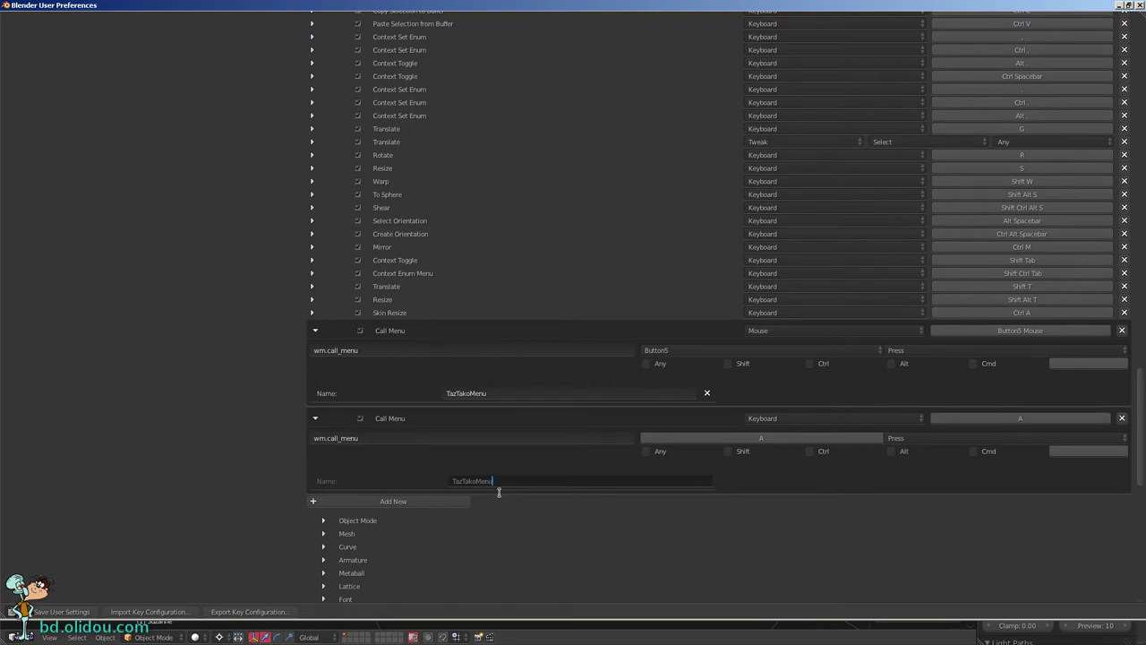
pyautogui.press('Return')
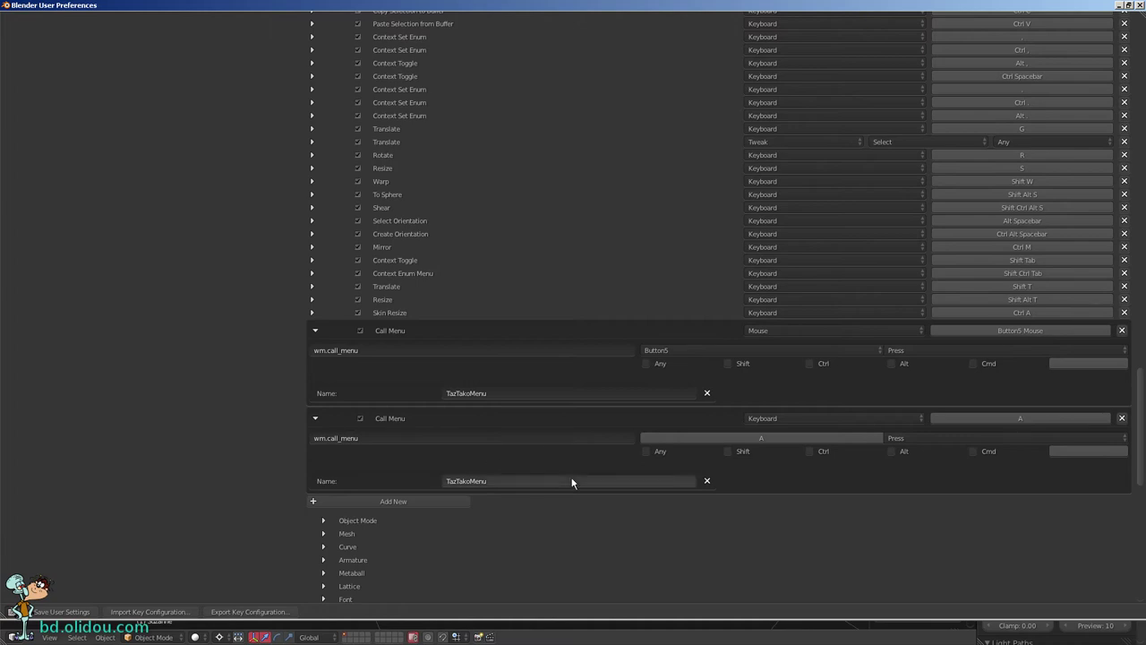
# Switch the new entry's input type to mouse, then back to keyboard.
pyautogui.click(898, 419)
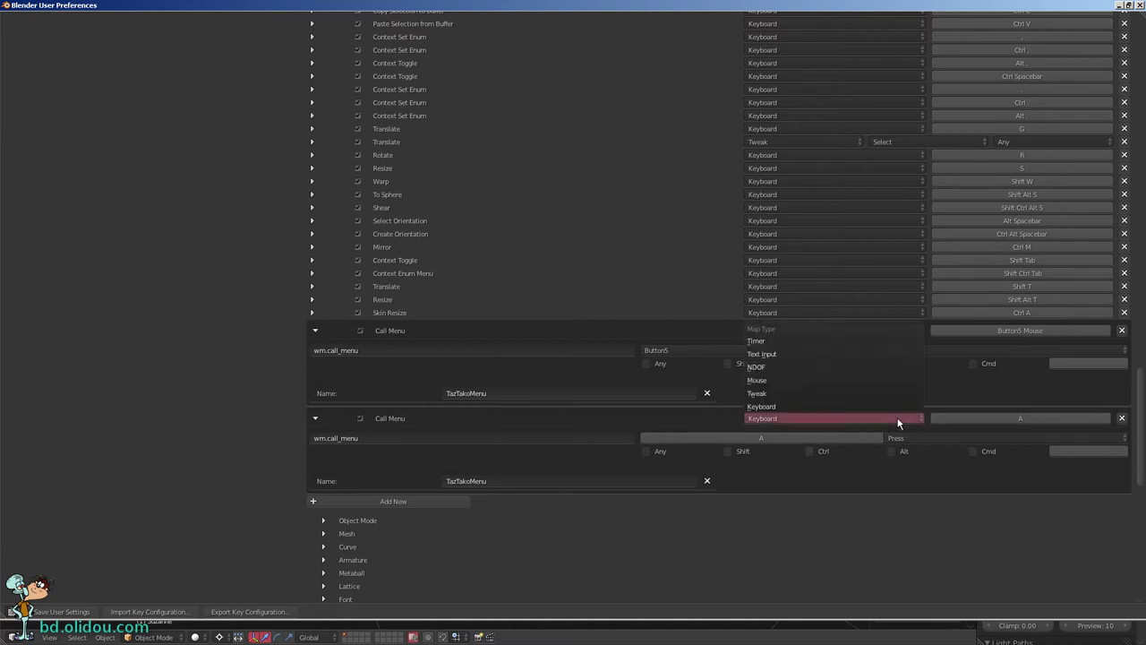
pyautogui.click(769, 380)
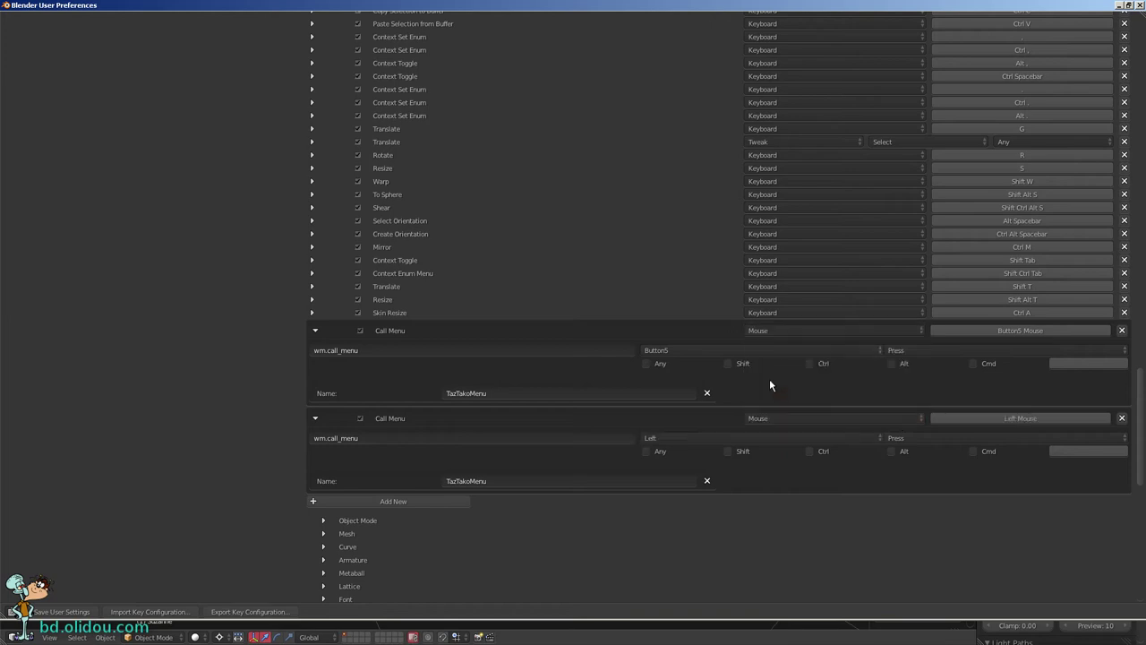
pyautogui.click(851, 419)
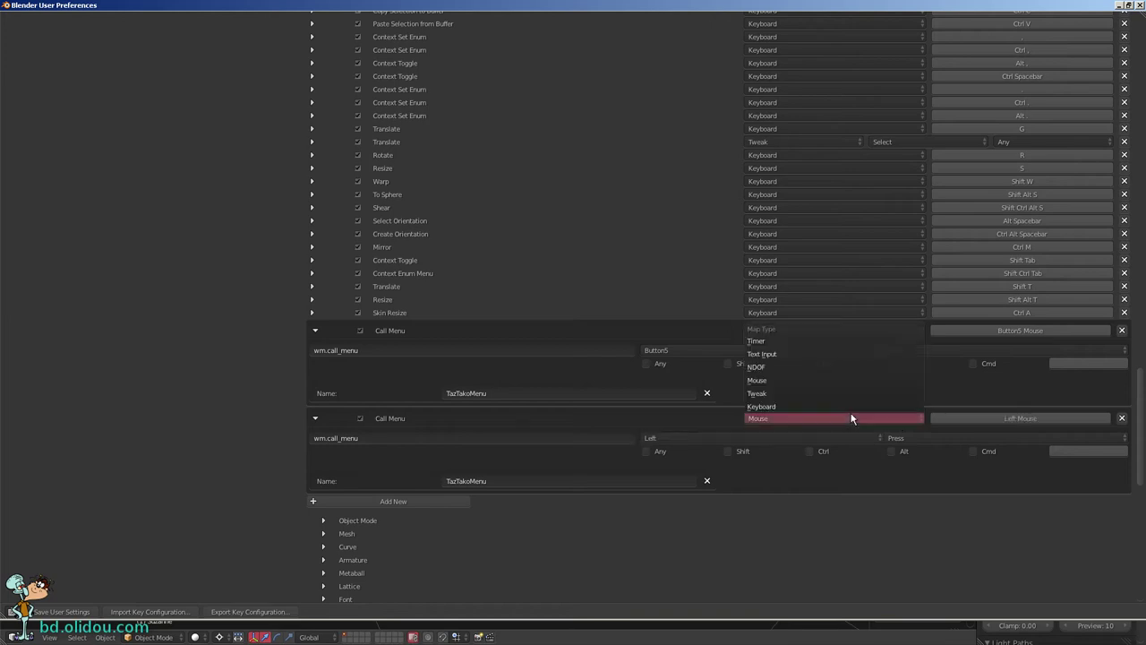
pyautogui.click(776, 408)
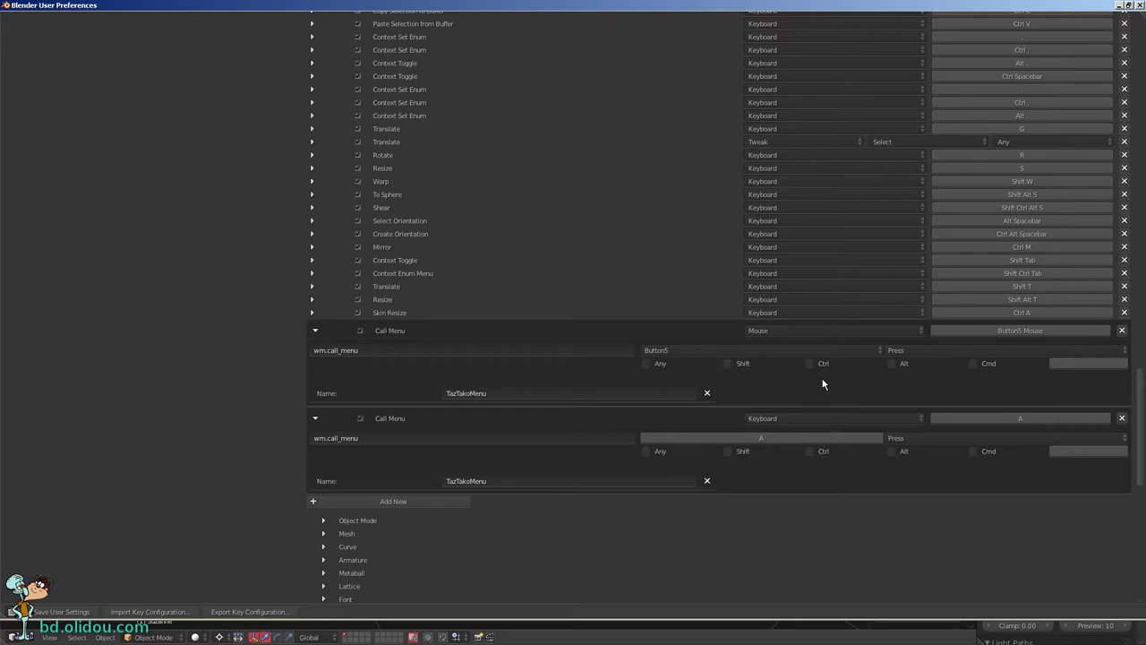
# Delete the extra keyboard-A Call Menu entry and scroll back to the top of the keymaps.
pyautogui.click(1122, 418)
pyautogui.scroll(5, 698, 456)
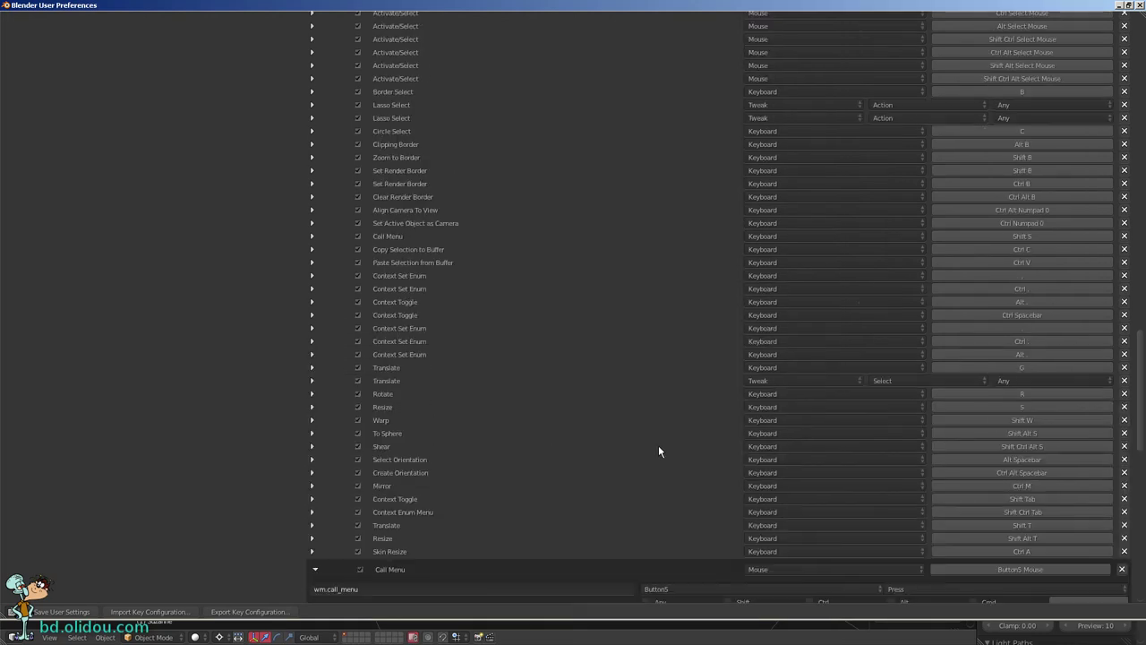
pyautogui.scroll(5, 666, 439)
pyautogui.scroll(3, 665, 440)
pyautogui.scroll(5, 1142, 155)
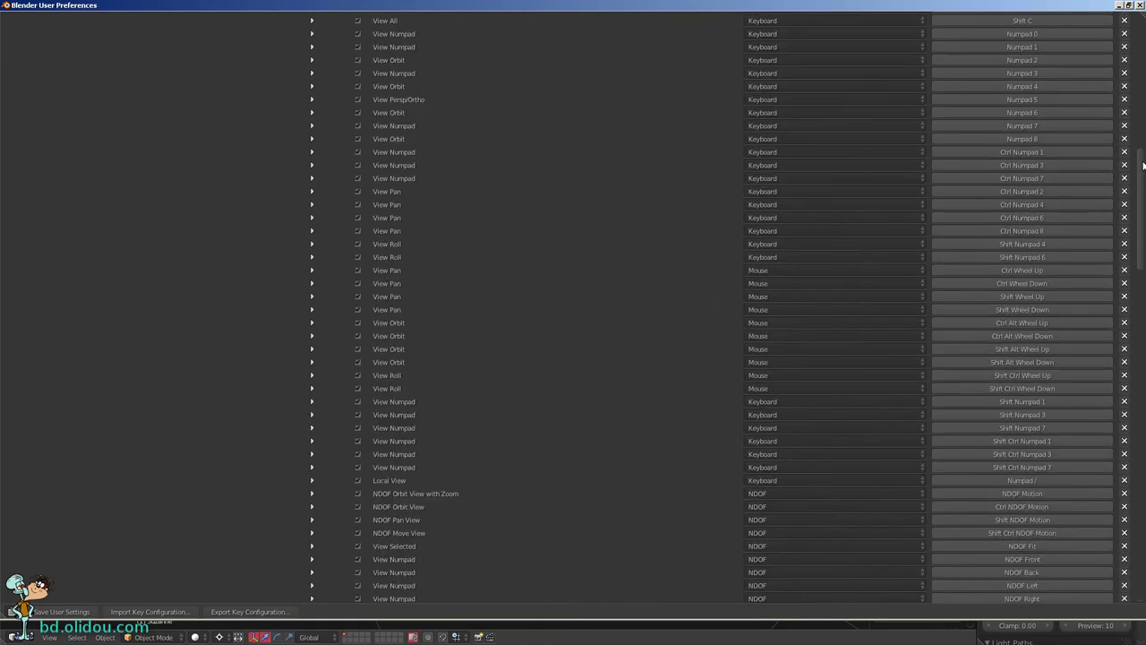
pyautogui.scroll(5, 1142, 155)
pyautogui.scroll(5, 1141, 155)
pyautogui.scroll(3, 249, 137)
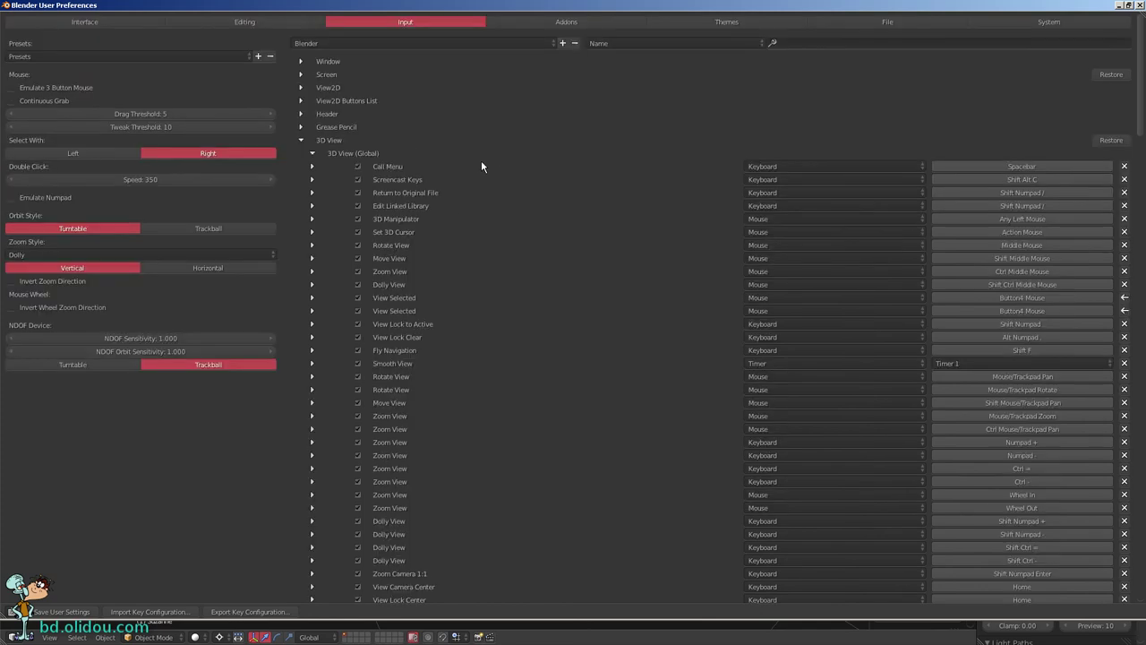
# Install TazTakoMenuNode.py from file and enable the Node: TazTakoMenuNode user add-on.
pyautogui.click(556, 24)
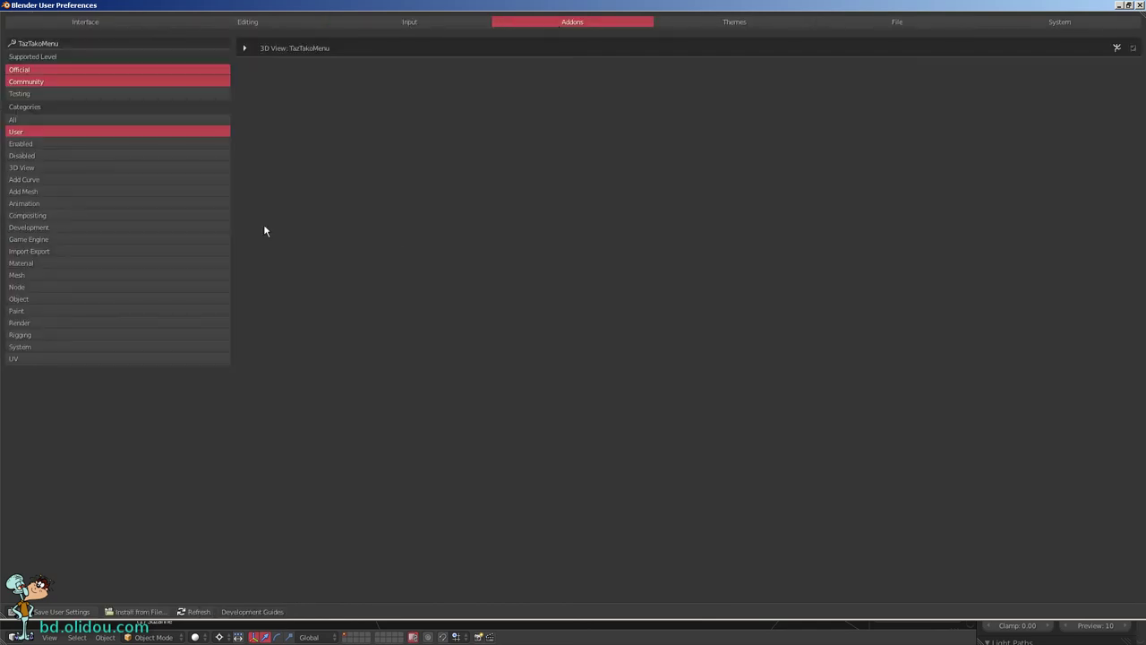
pyautogui.click(140, 611)
pyautogui.click(185, 104)
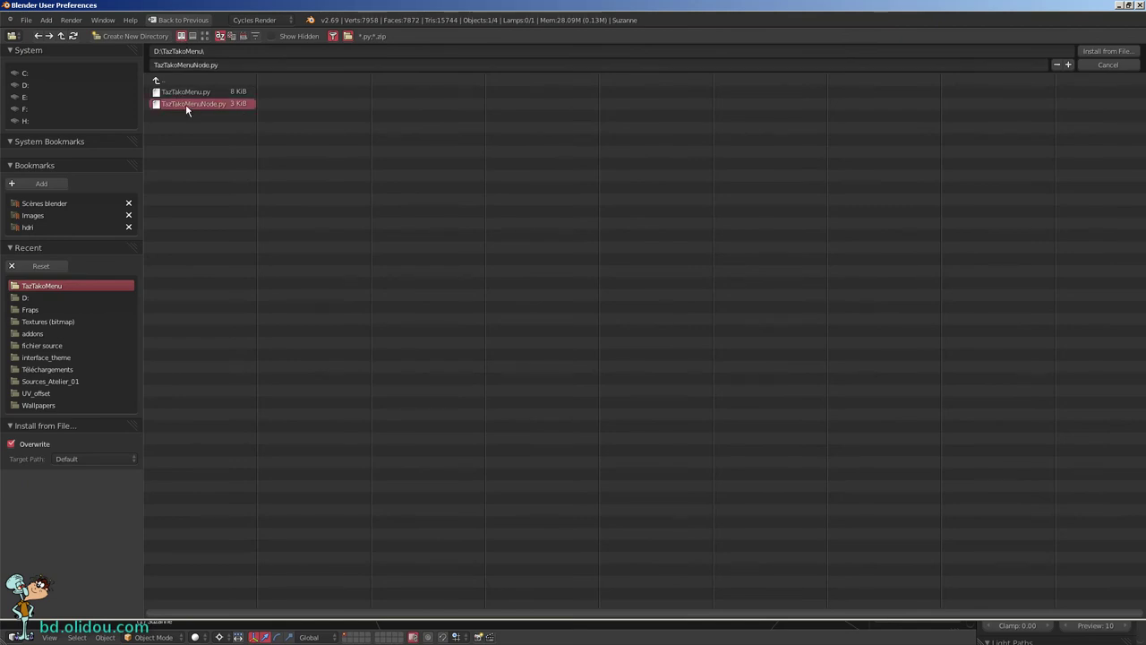
pyautogui.click(1117, 52)
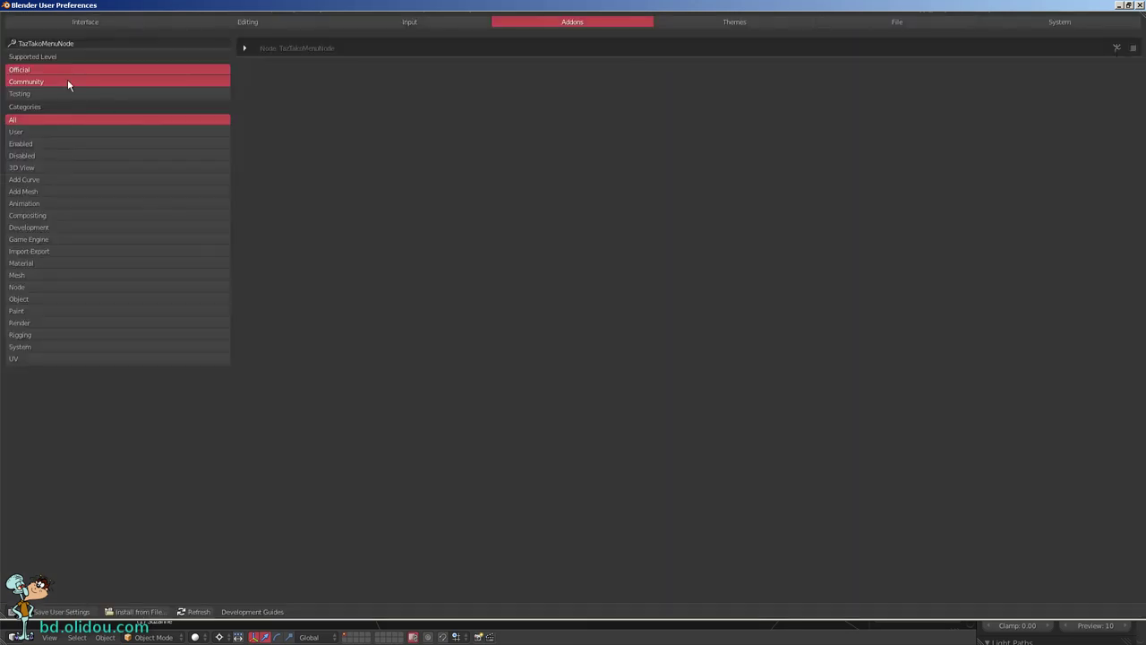
pyautogui.click(89, 130)
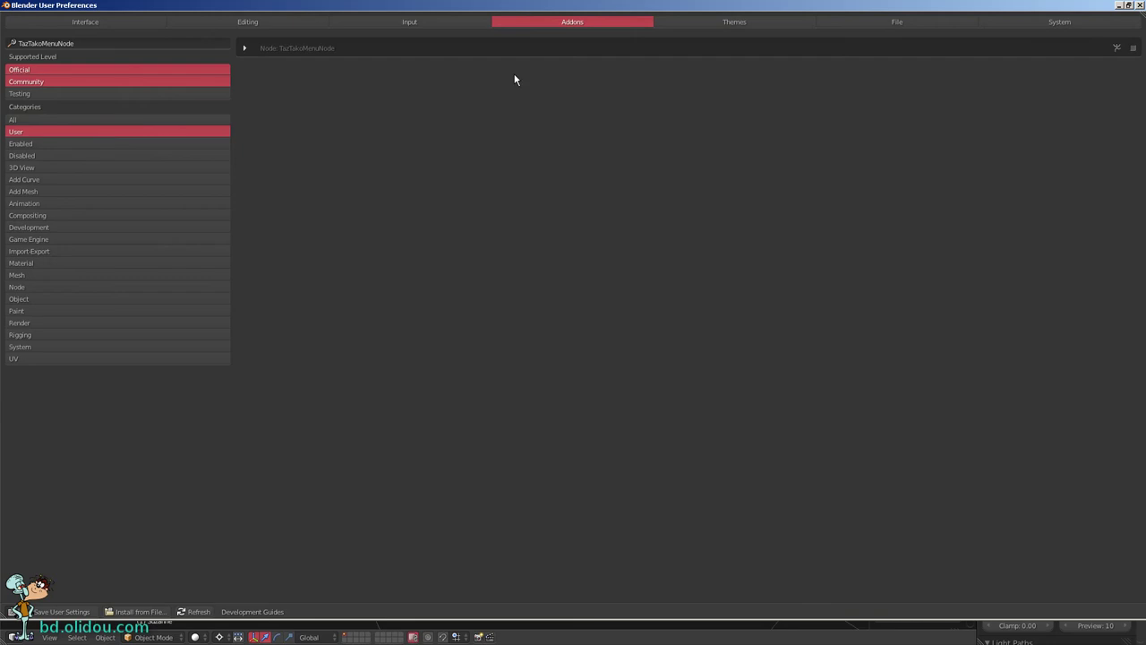
pyautogui.click(1134, 49)
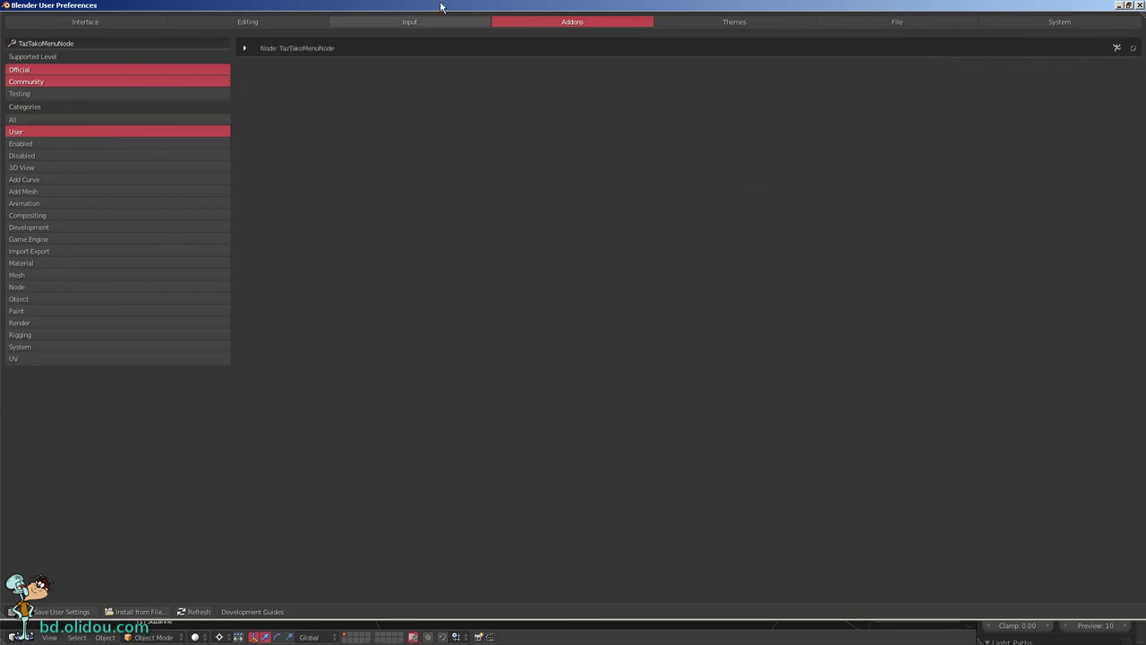
# In Input settings, collapse 3D View and expand the Node Editor (Global) keymap.
pyautogui.click(418, 25)
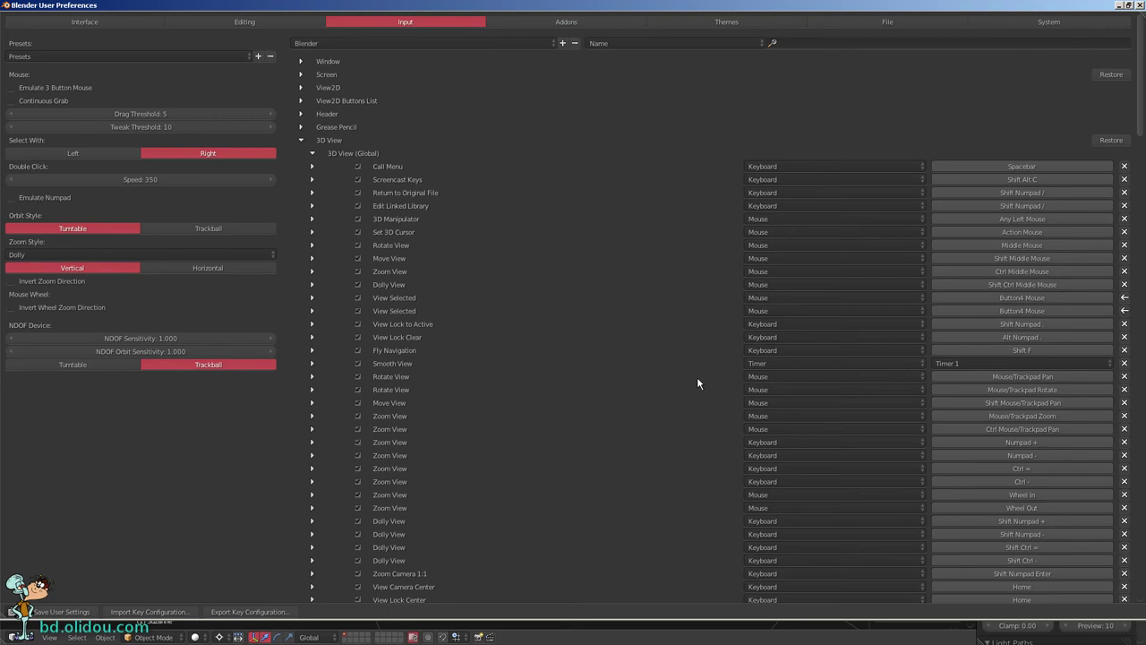
pyautogui.scroll(-1, 249, 165)
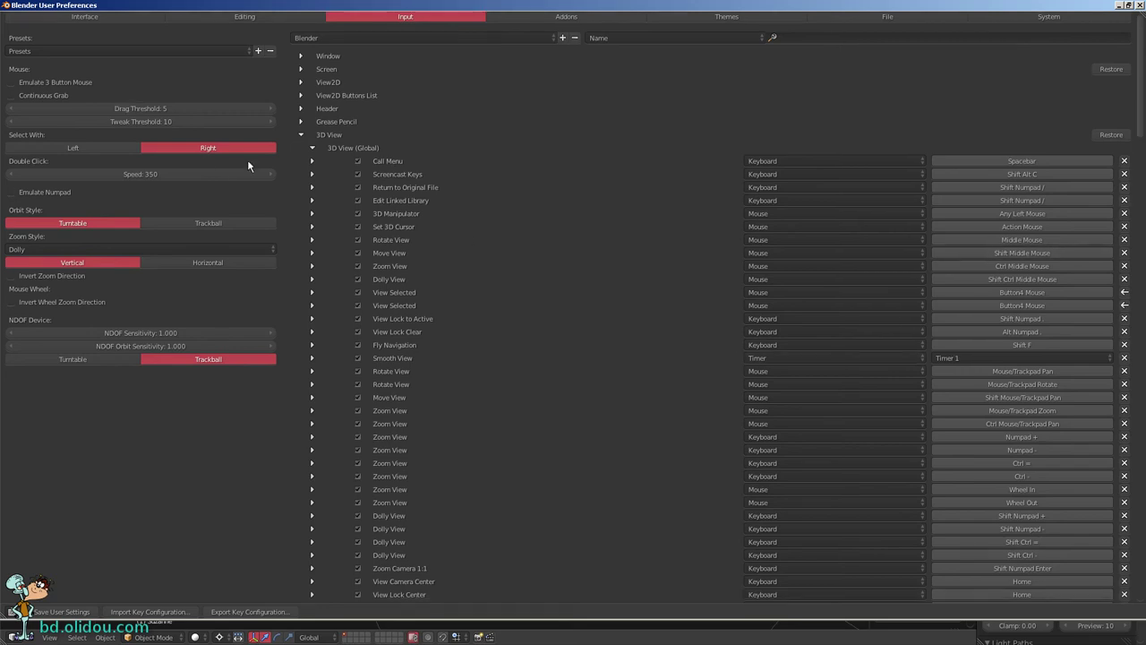
pyautogui.click(301, 136)
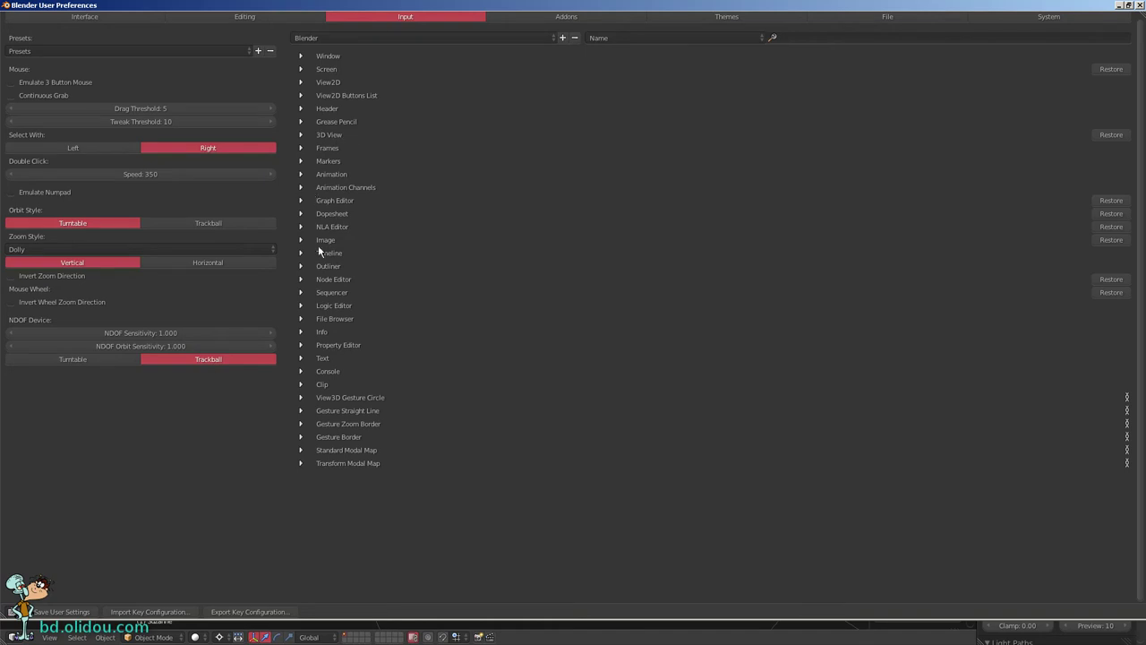
pyautogui.click(301, 281)
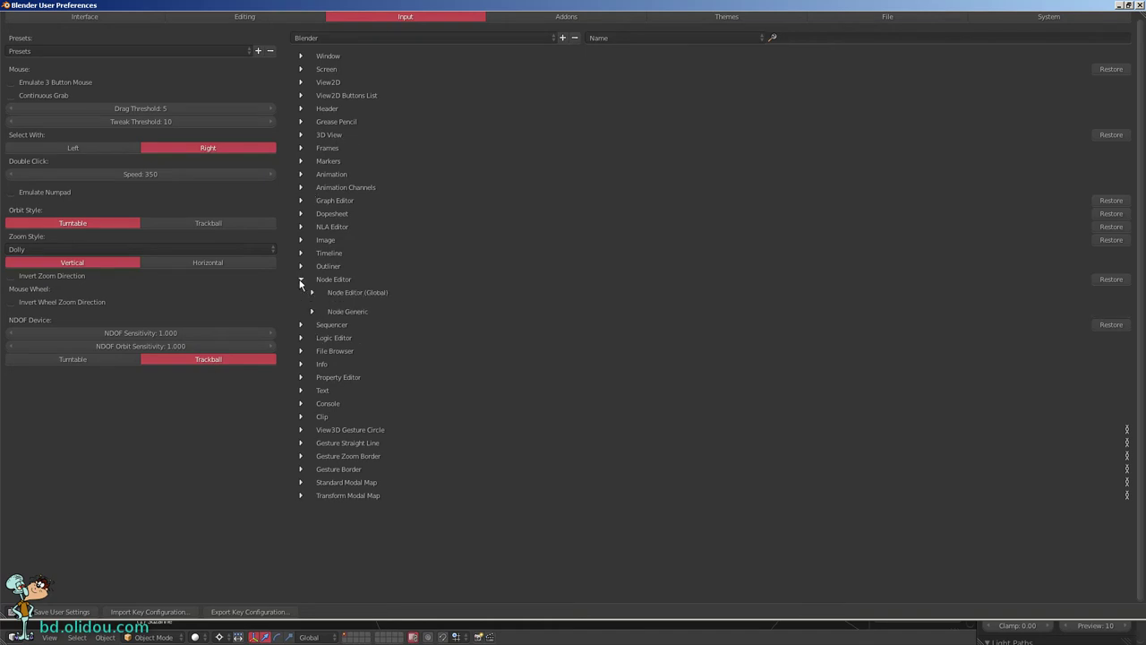
pyautogui.click(312, 293)
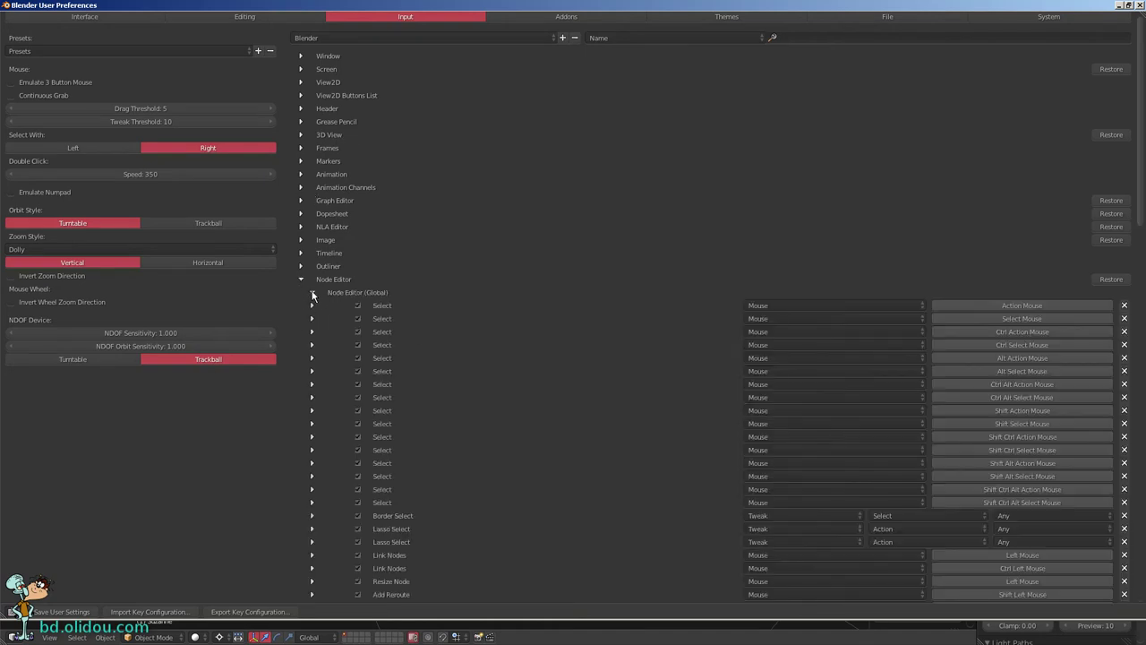
# Add a blank keyboard-A entry below the TazTakoMenuNode Call Menu and expand it.
pyautogui.scroll(-10, 1125, 283)
pyautogui.scroll(-5, 1124, 283)
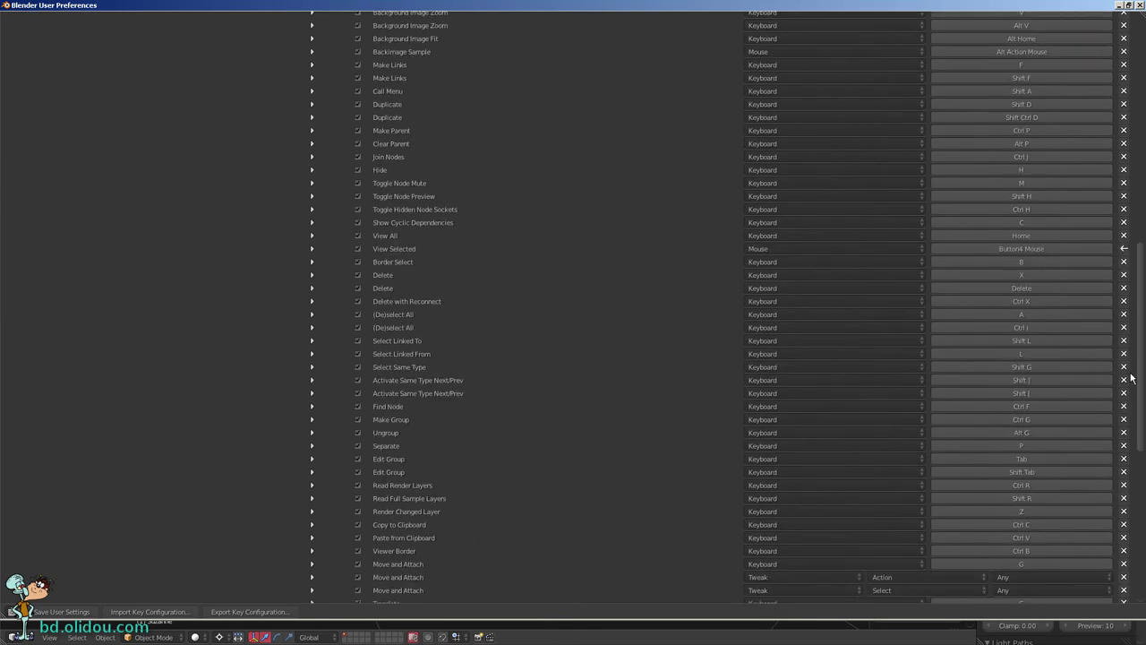
pyautogui.scroll(-5, 1124, 296)
pyautogui.scroll(-5, 1128, 358)
pyautogui.scroll(-5, 1137, 447)
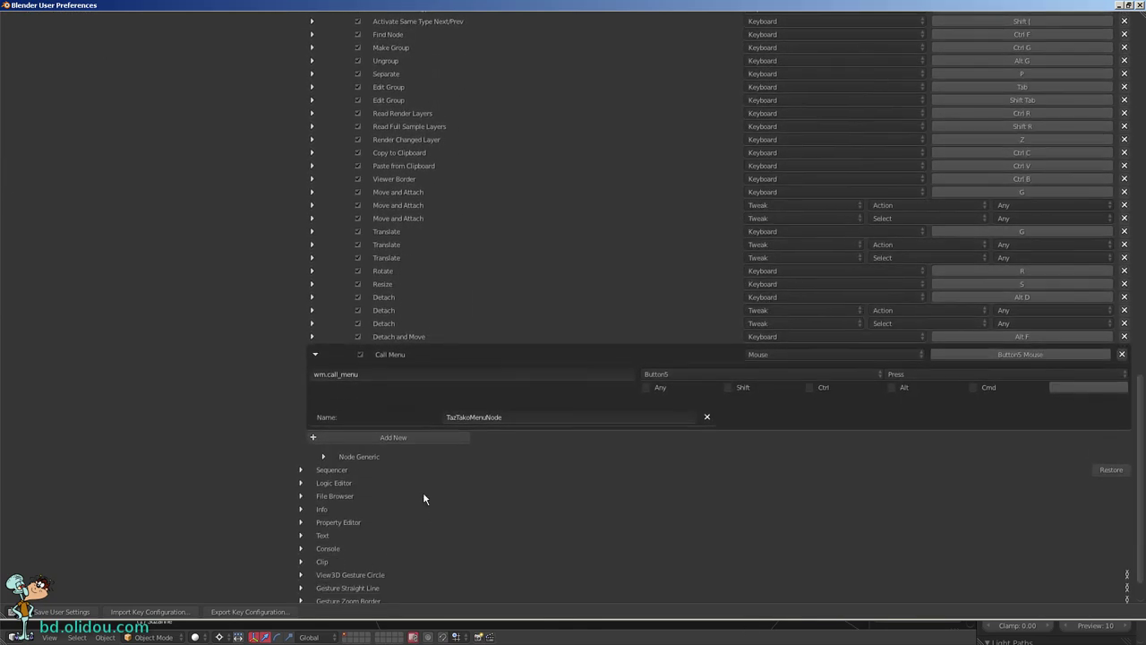
pyautogui.click(421, 435)
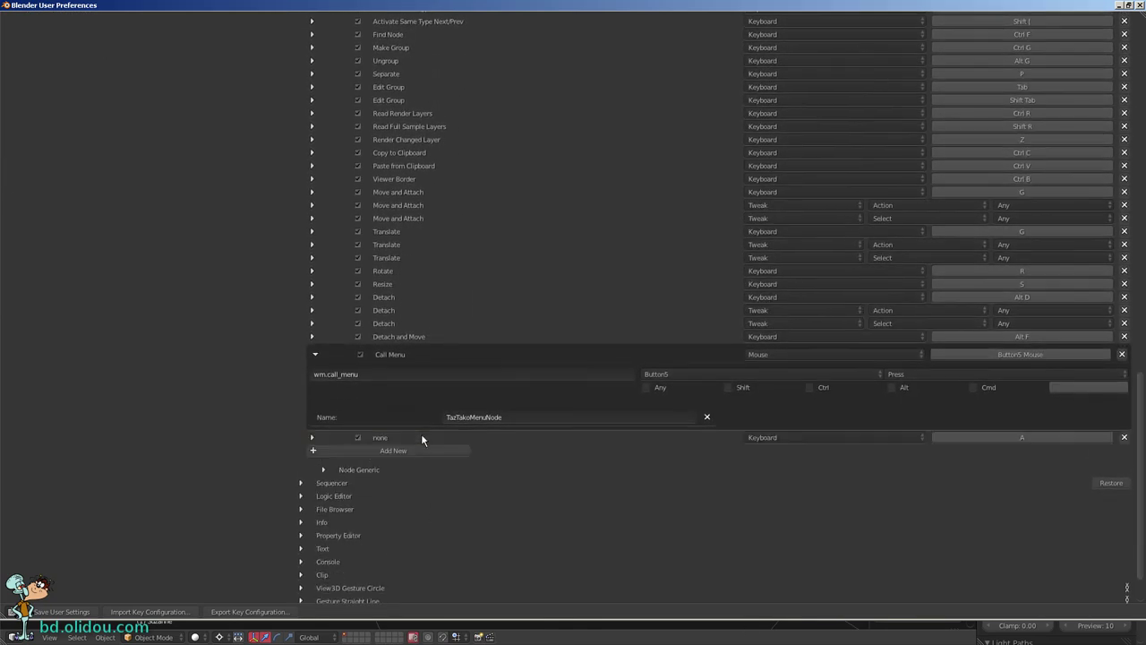
pyautogui.click(312, 437)
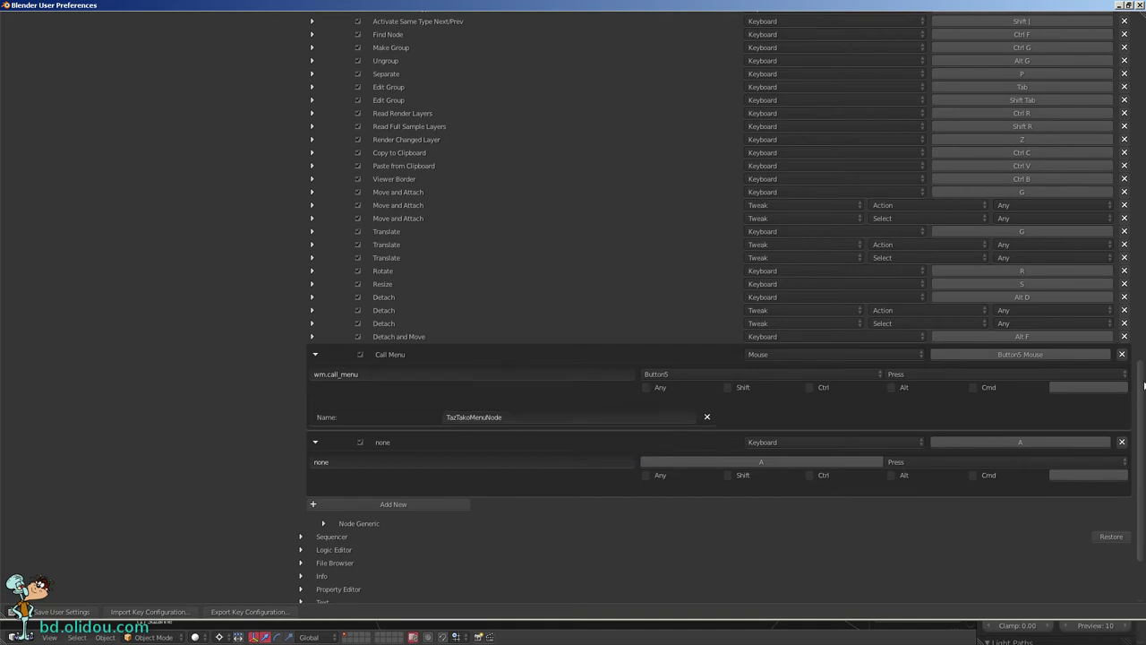
pyautogui.moveTo(1139, 388); pyautogui.dragTo(1134, 18)
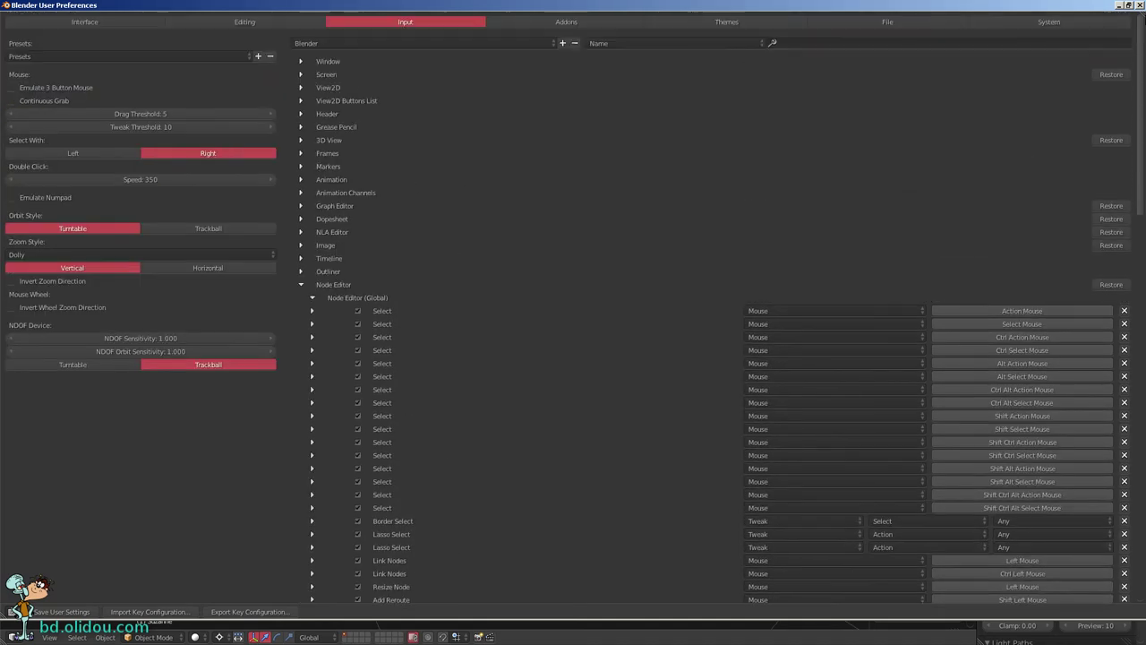
# Save the user settings with Python tooltips enabled and close the preferences window.
pyautogui.click(104, 25)
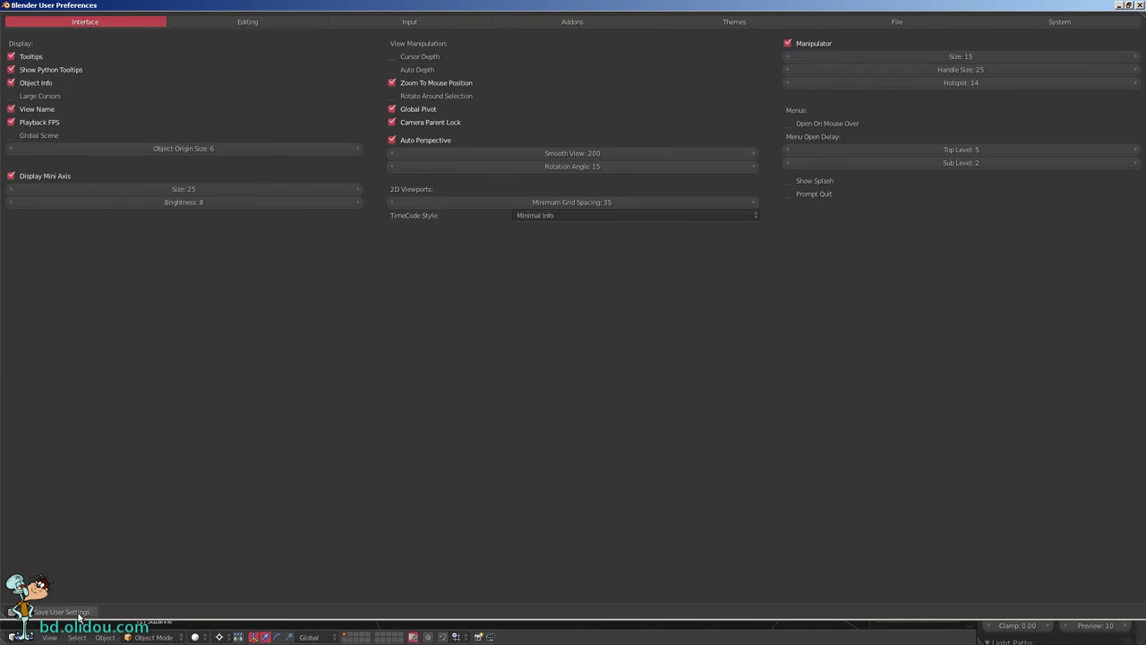
pyautogui.click(81, 612)
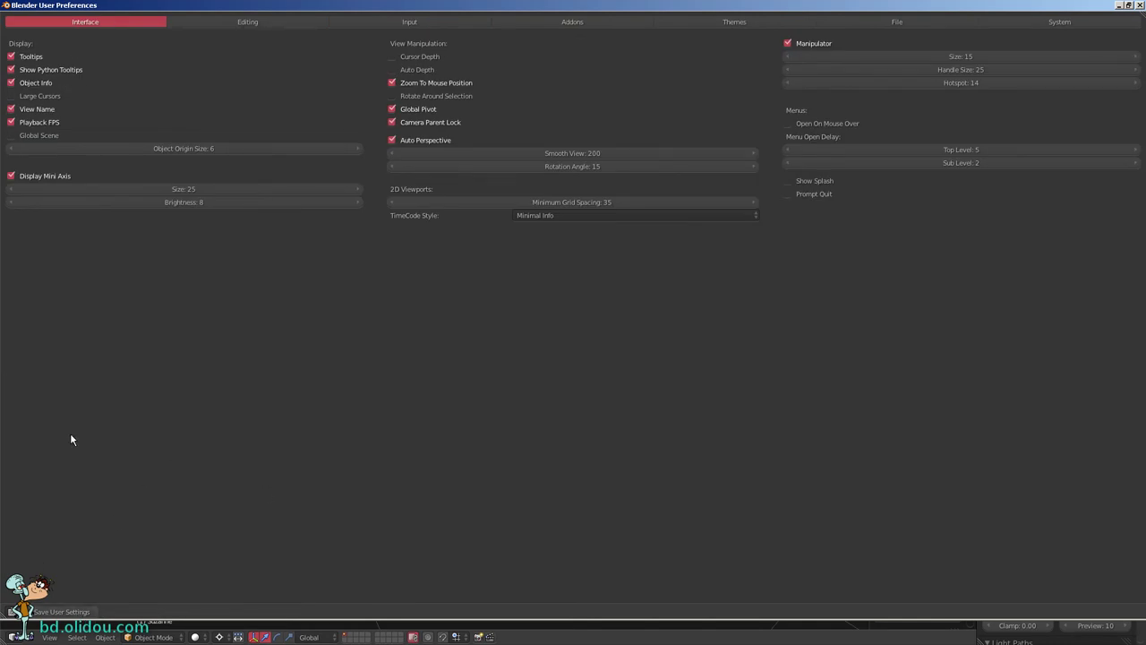
pyautogui.click(1140, 6)
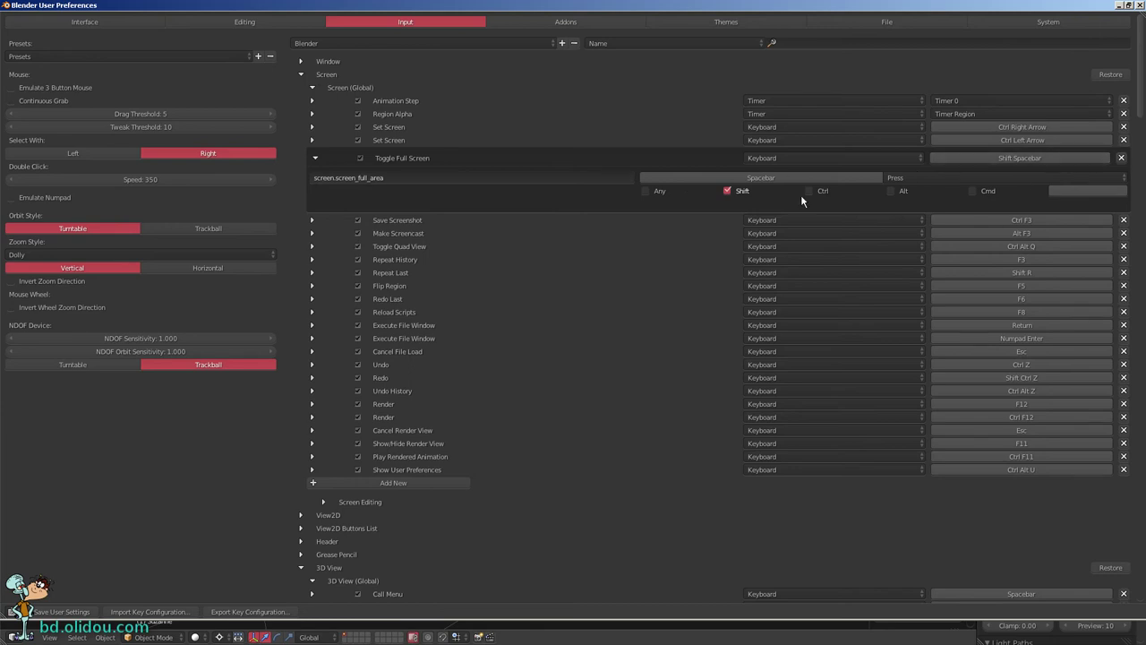
# Collapse the Screen keymap section and look over the 3D View keymap entries.
pyautogui.click(300, 75)
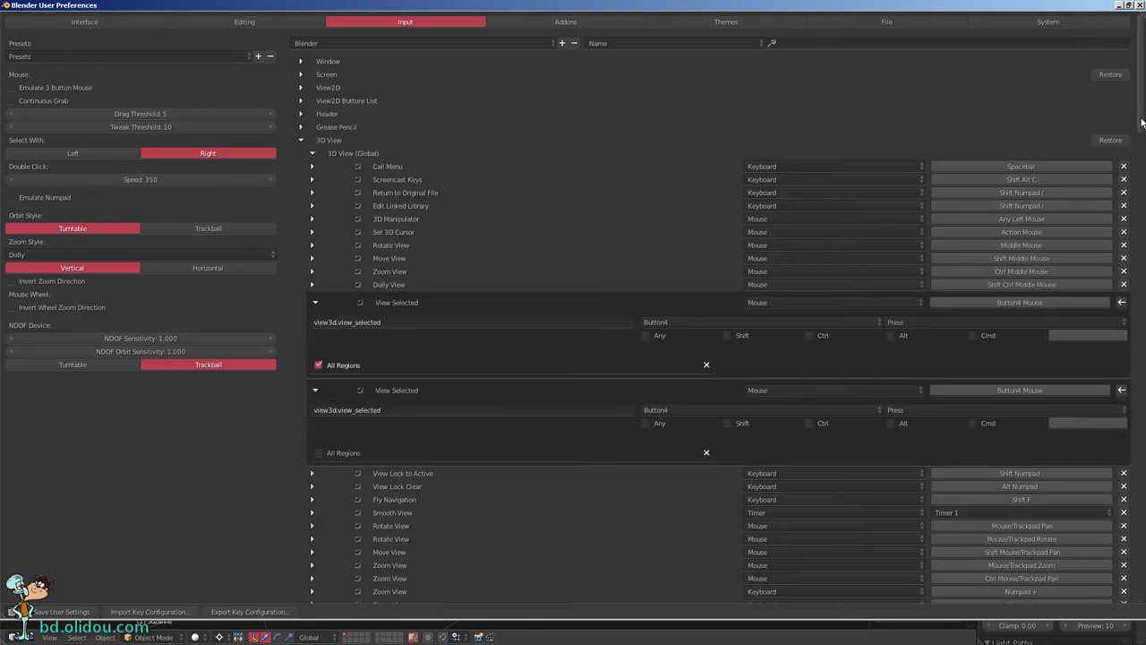
pyautogui.scroll(-2, 1143, 105)
pyautogui.scroll(2, 1136, 116)
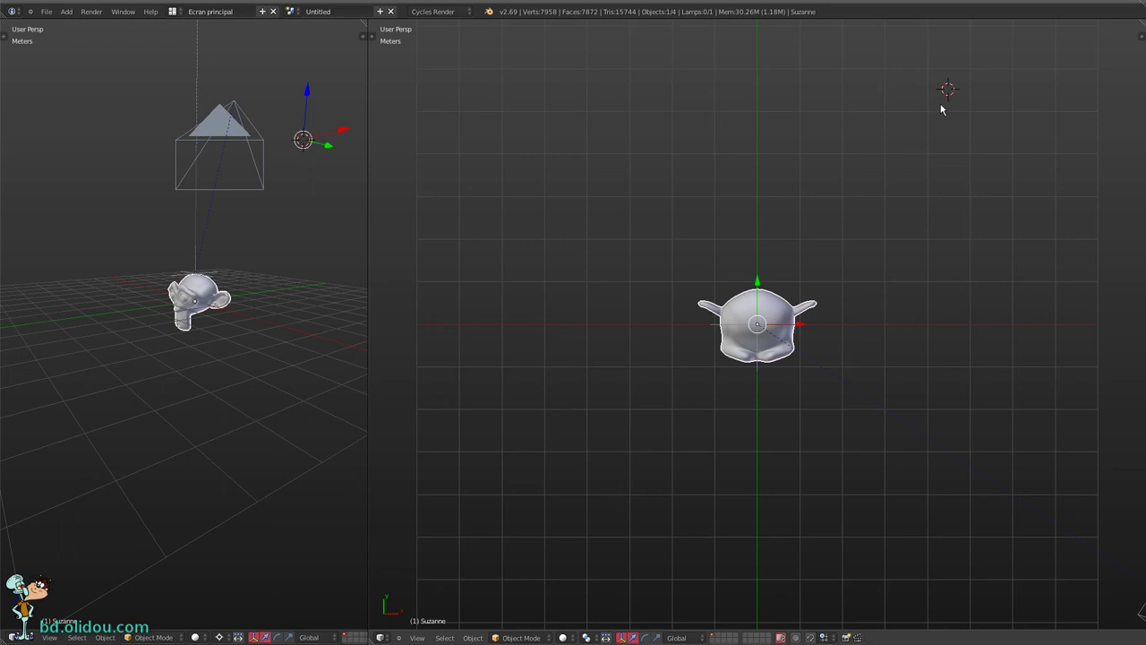
# Turn the right view into a Text Editor showing TazTakoMenu.py from the addons folder.
pyautogui.click(380, 638)
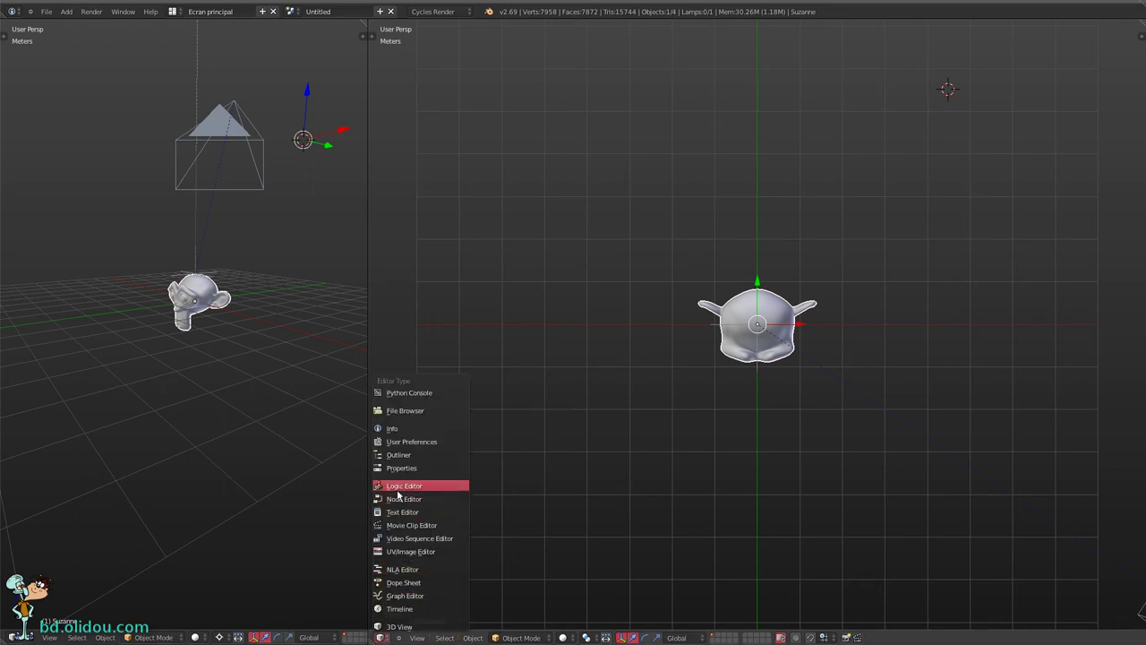
pyautogui.click(403, 512)
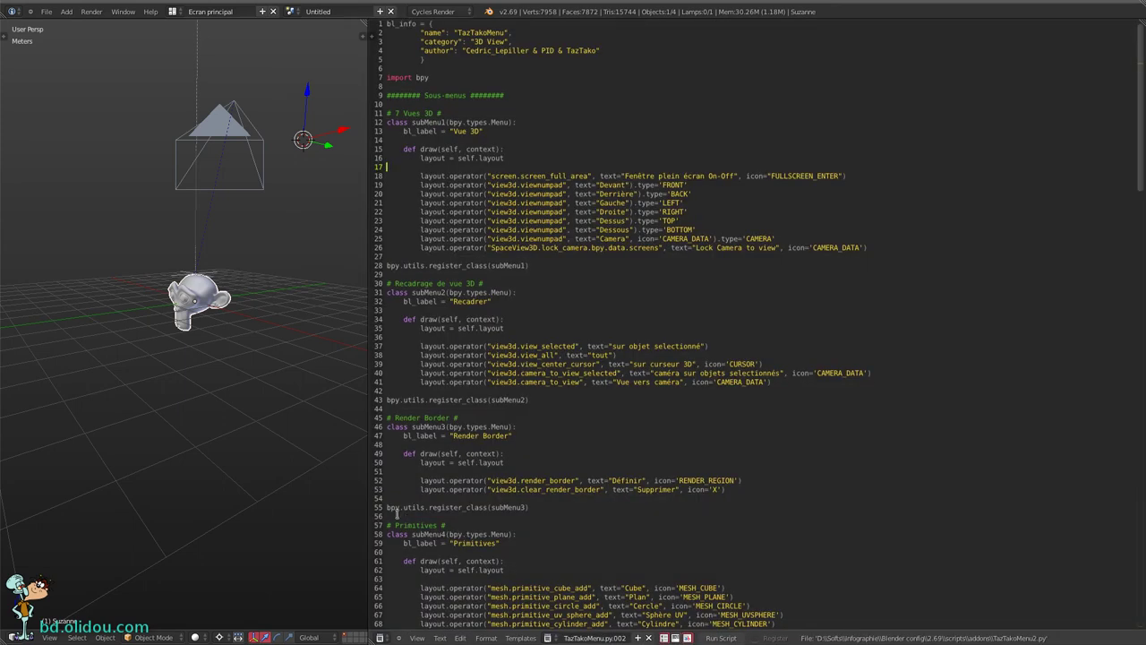
pyautogui.click(459, 637)
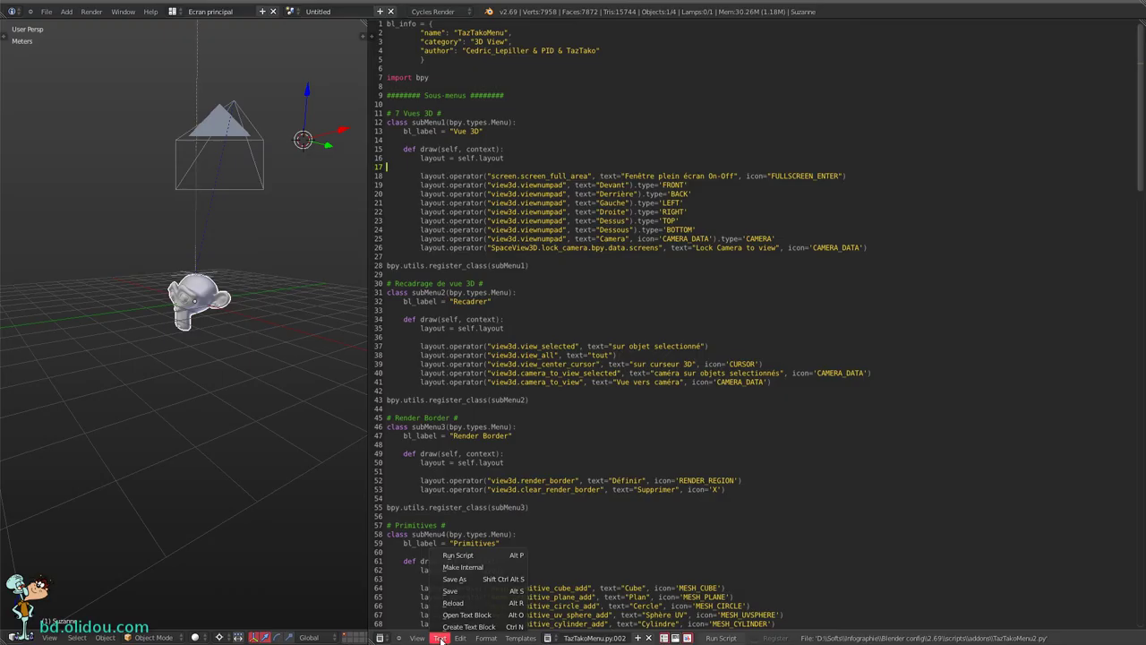
pyautogui.click(465, 615)
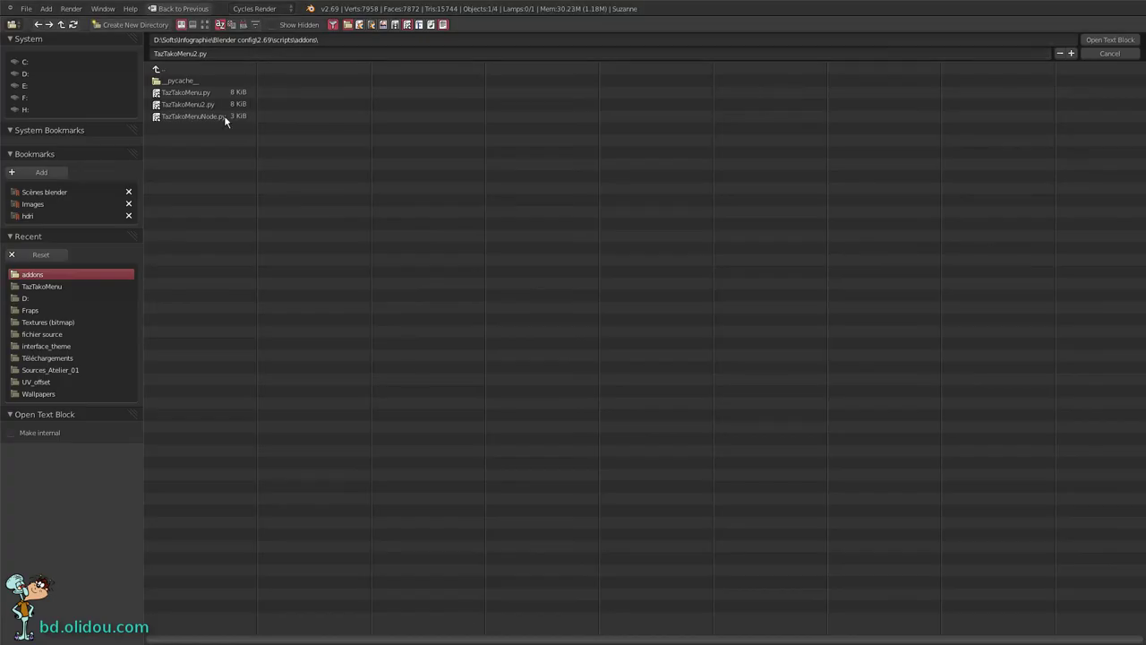
pyautogui.click(192, 92)
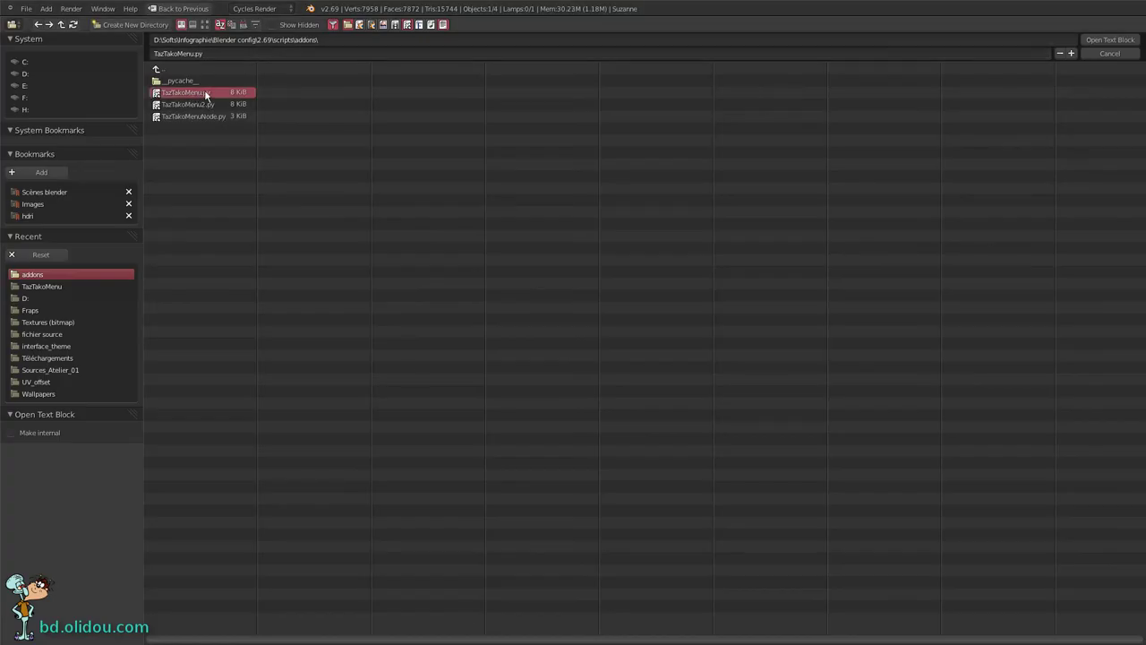
pyautogui.click(1108, 40)
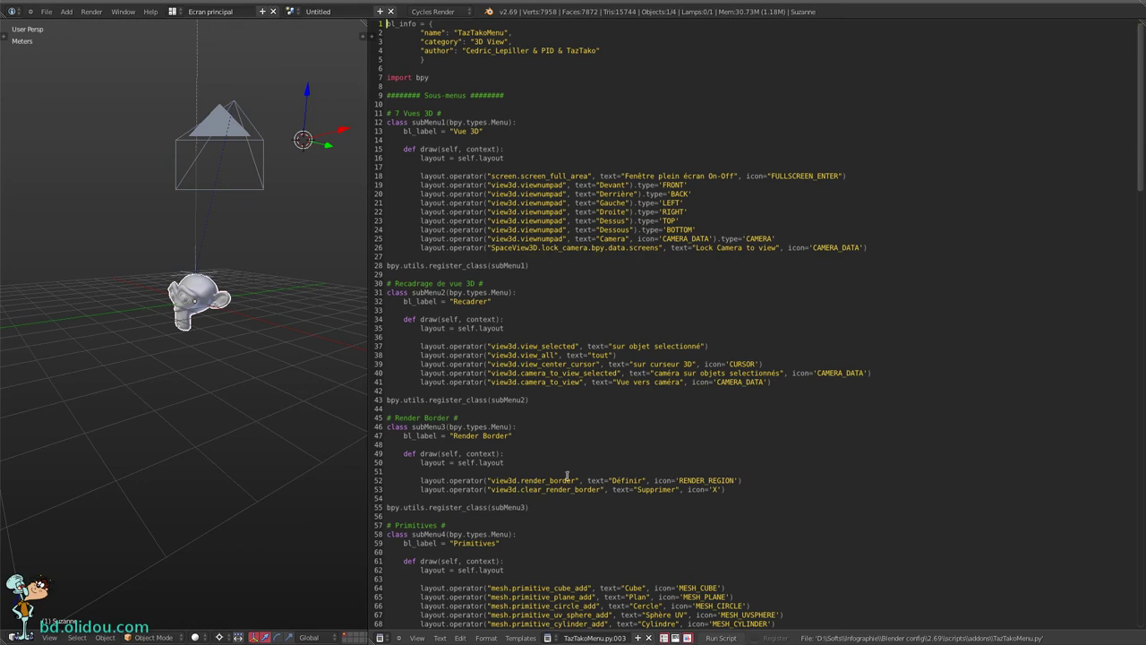
# Toggle the text editor's line numbers off and back on.
pyautogui.click(665, 637)
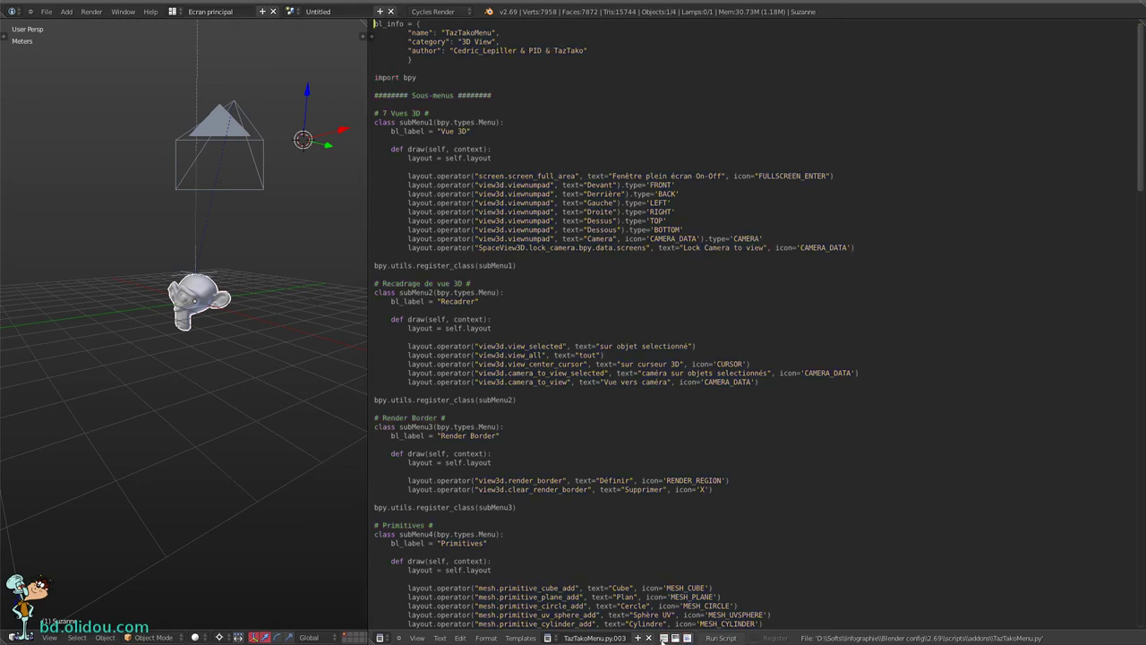
pyautogui.click(663, 637)
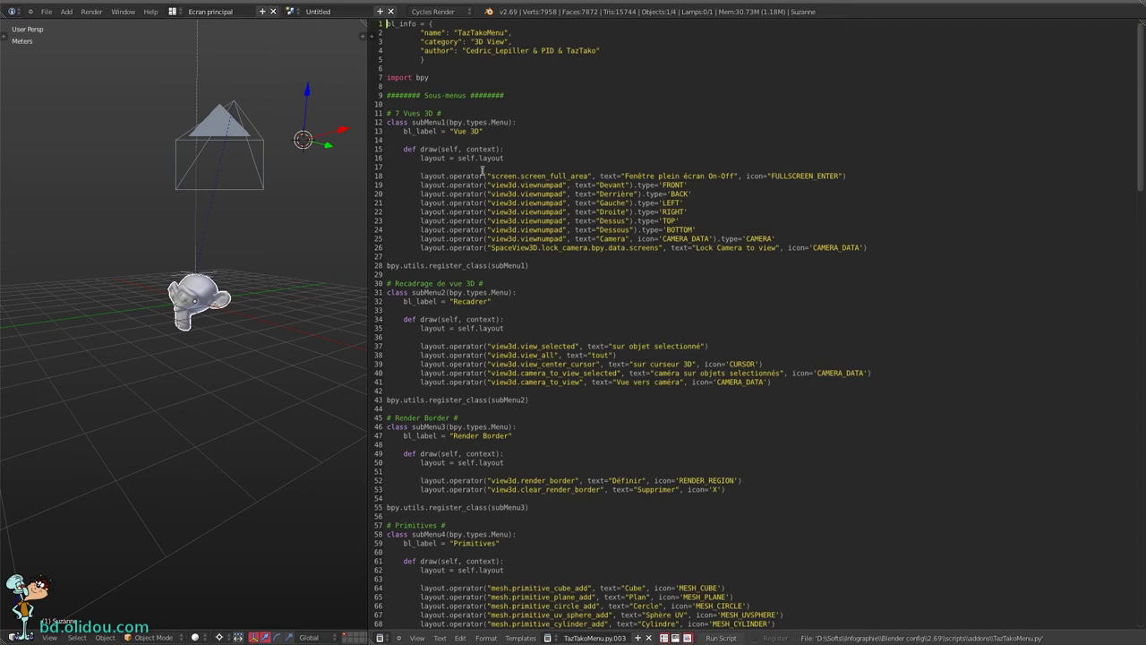
pyautogui.scroll(-4, 1137, 99)
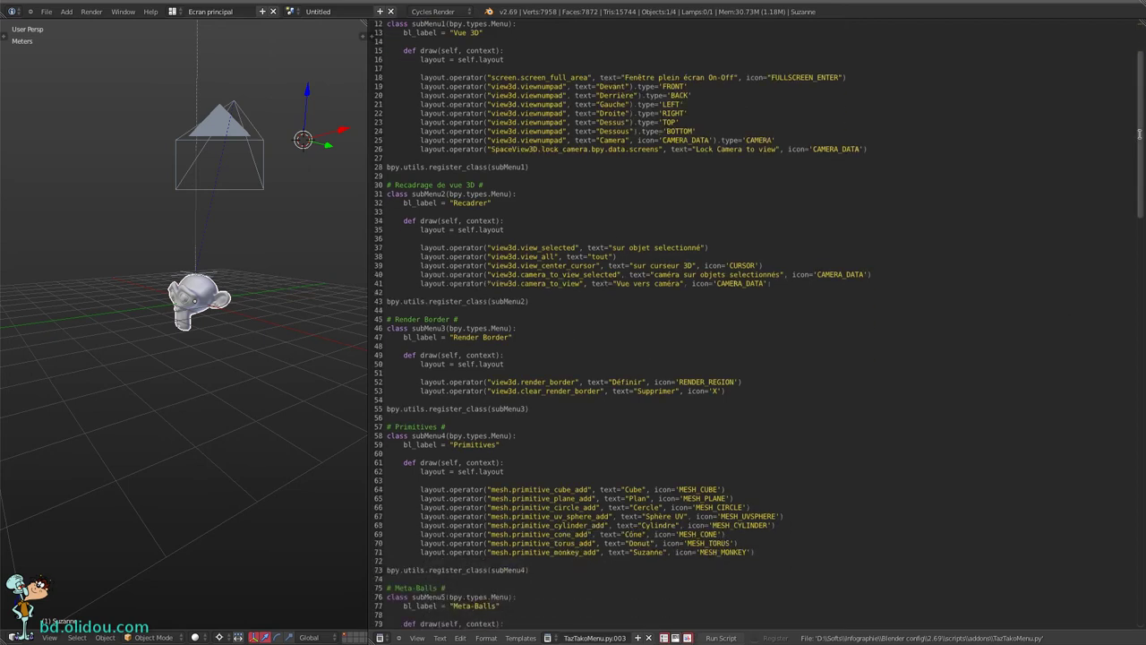
pyautogui.scroll(4, 1138, 98)
# Show the Properties sidebar beside TazTakoMenu.py and widen it.
pyautogui.click(418, 639)
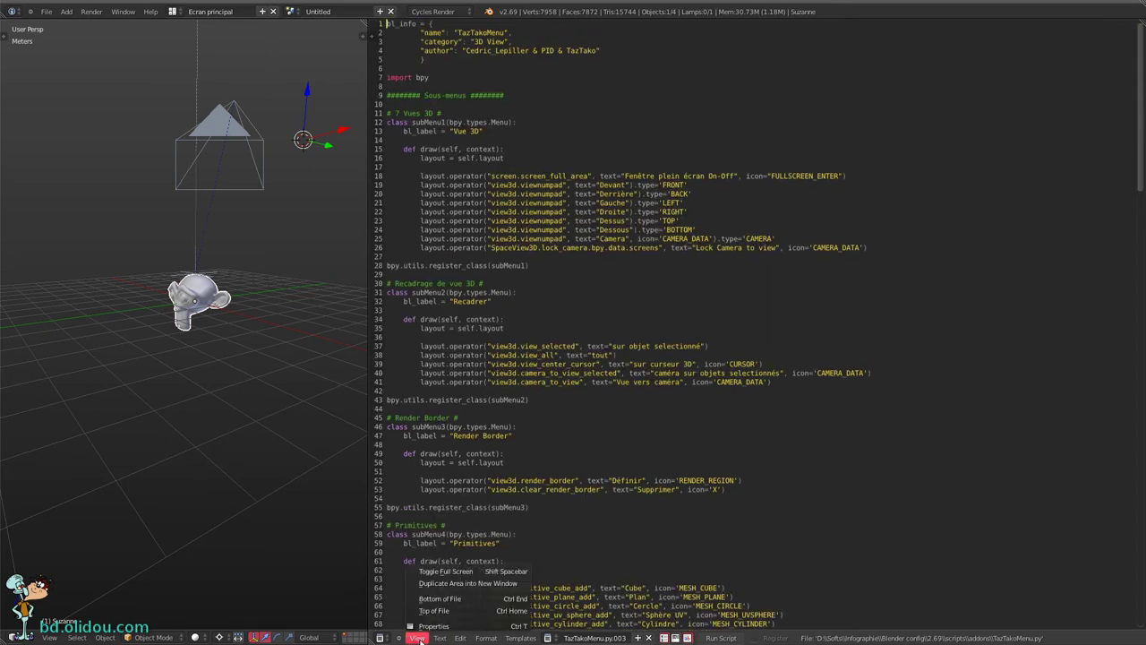
pyautogui.click(450, 627)
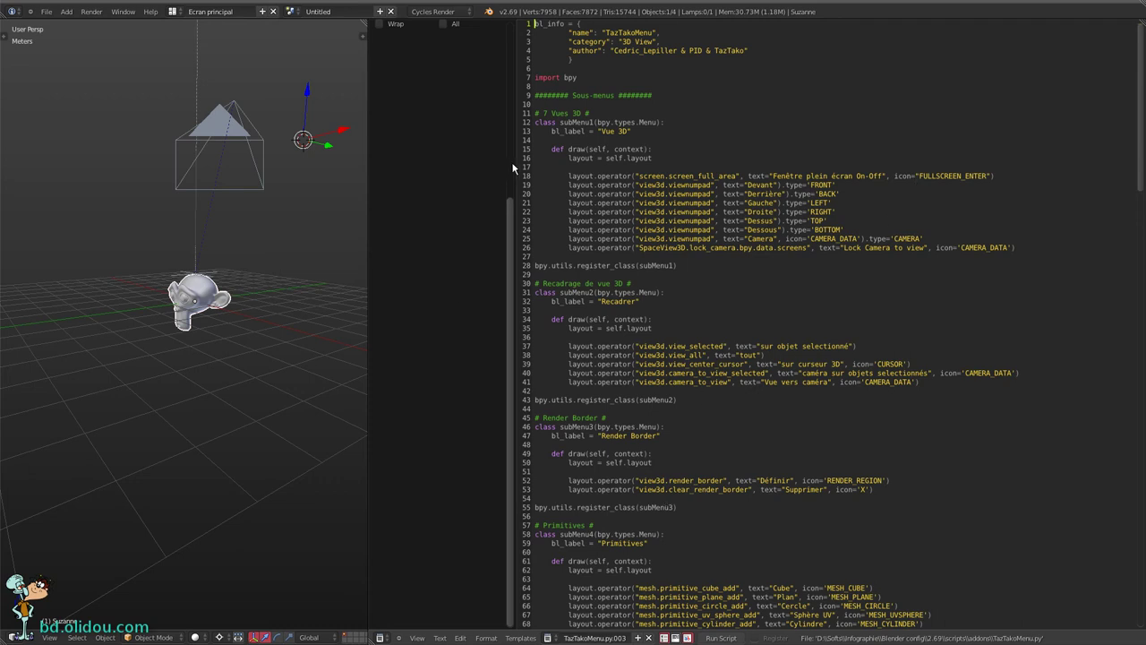
pyautogui.moveTo(517, 223); pyautogui.dragTo(552, 224)
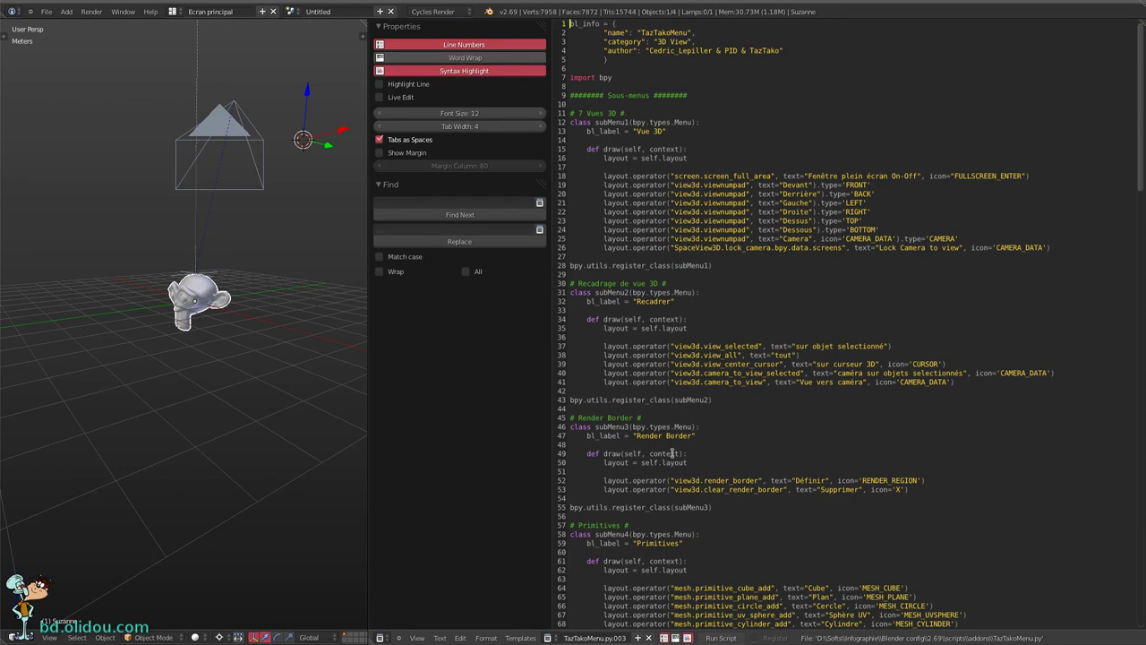
pyautogui.click(484, 637)
# Save the script as TazTakoMenu2.py in the addons folder, overwriting the existing file.
pyautogui.click(439, 640)
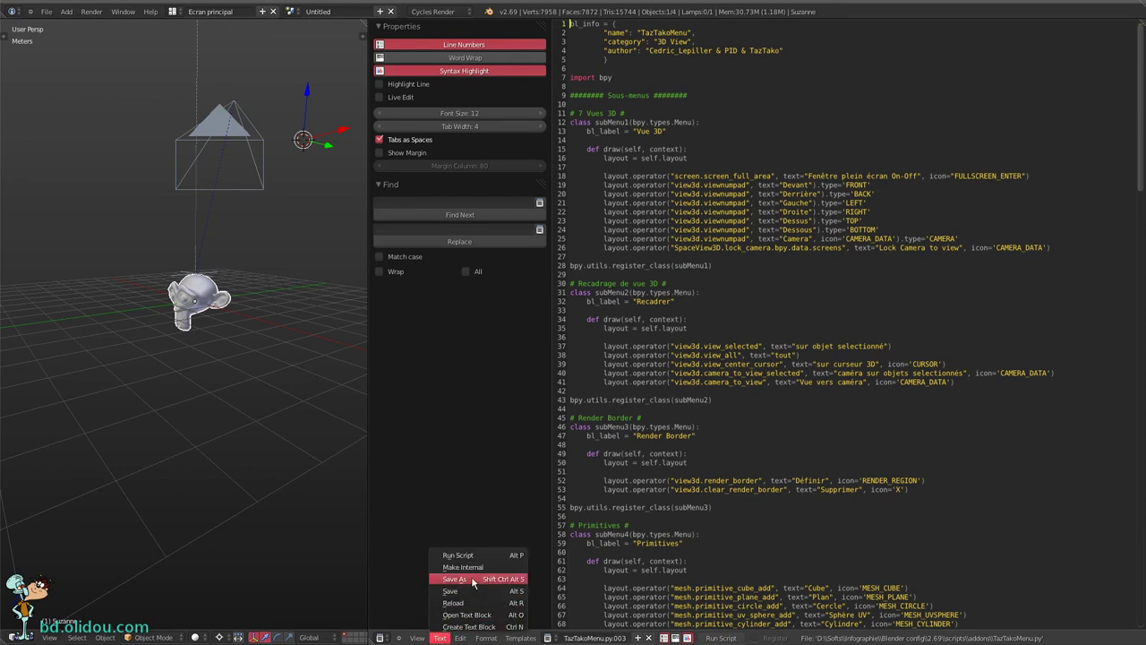
pyautogui.click(472, 579)
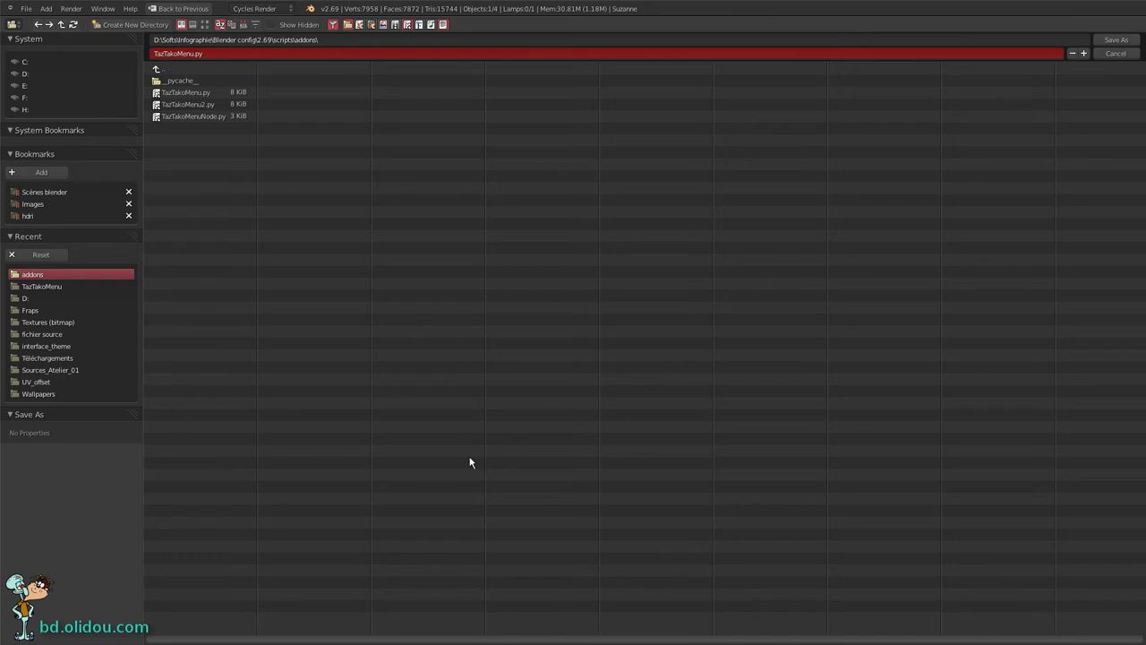
pyautogui.click(199, 105)
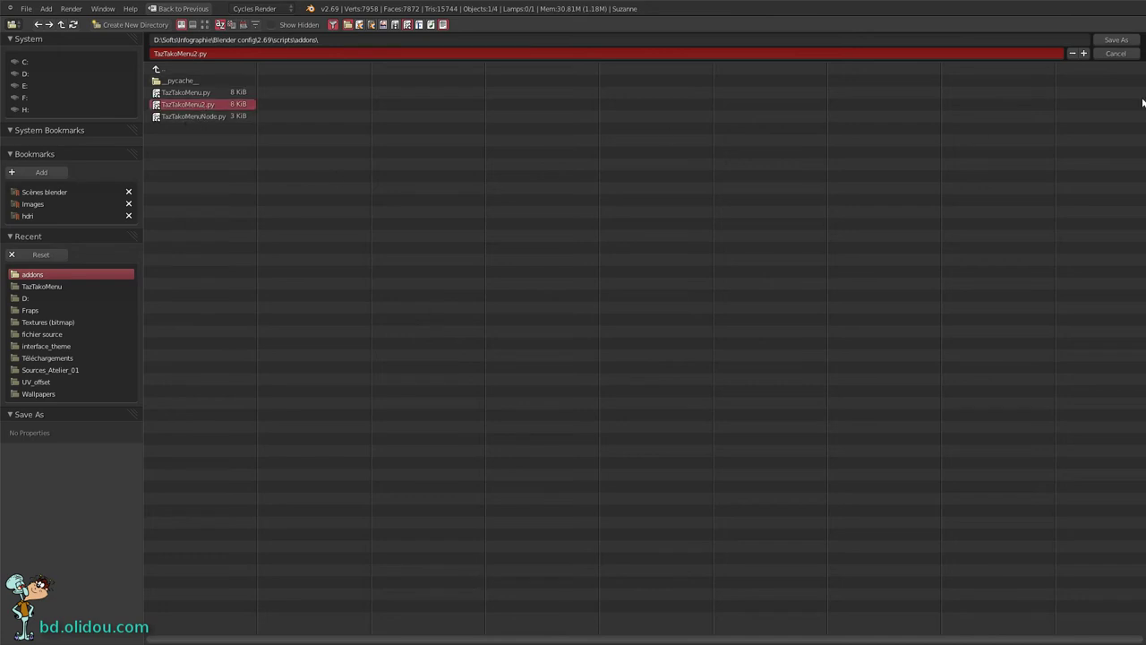
pyautogui.click(1115, 39)
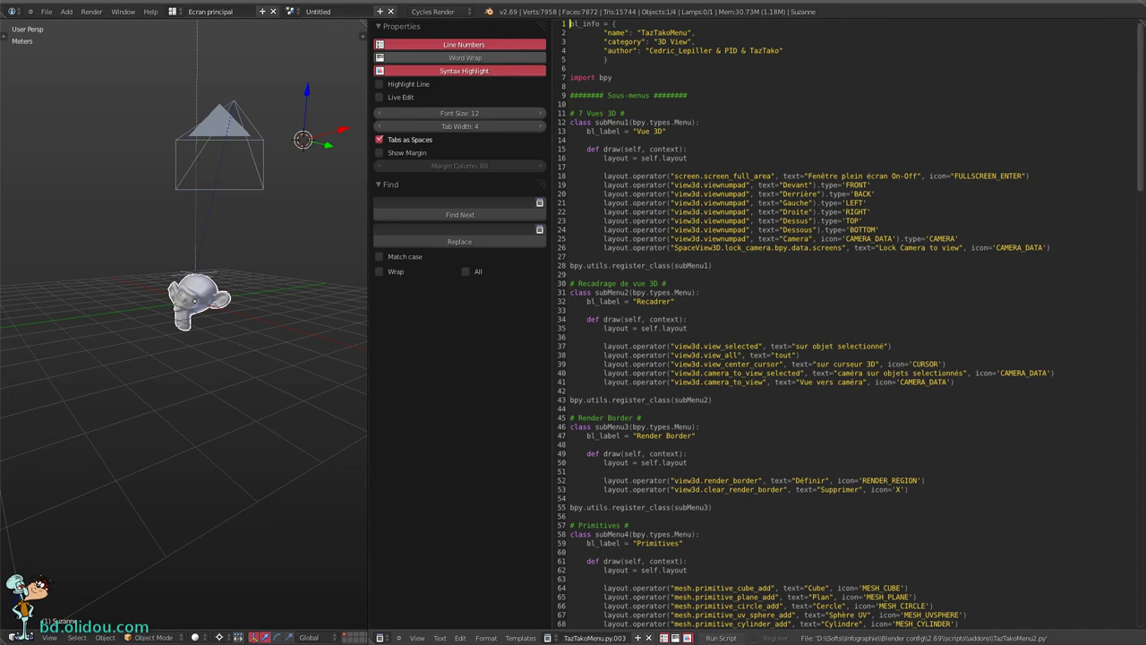
# Enable Development: Icons from the Development category in a maximized User Preferences window.
pyautogui.click(49, 12)
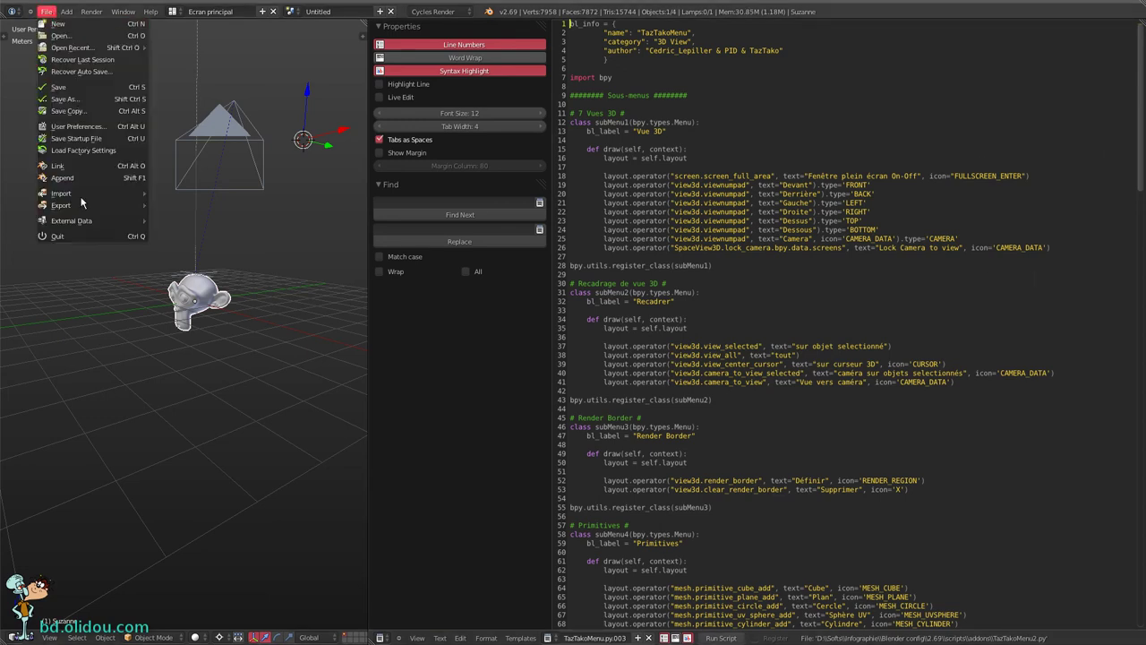
pyautogui.click(87, 128)
pyautogui.moveTo(150, 8)
pyautogui.mouseDown()
pyautogui.moveTo(350, 144)
pyautogui.moveTo(394, 77)
pyautogui.moveTo(651, 153)
pyautogui.mouseUp()
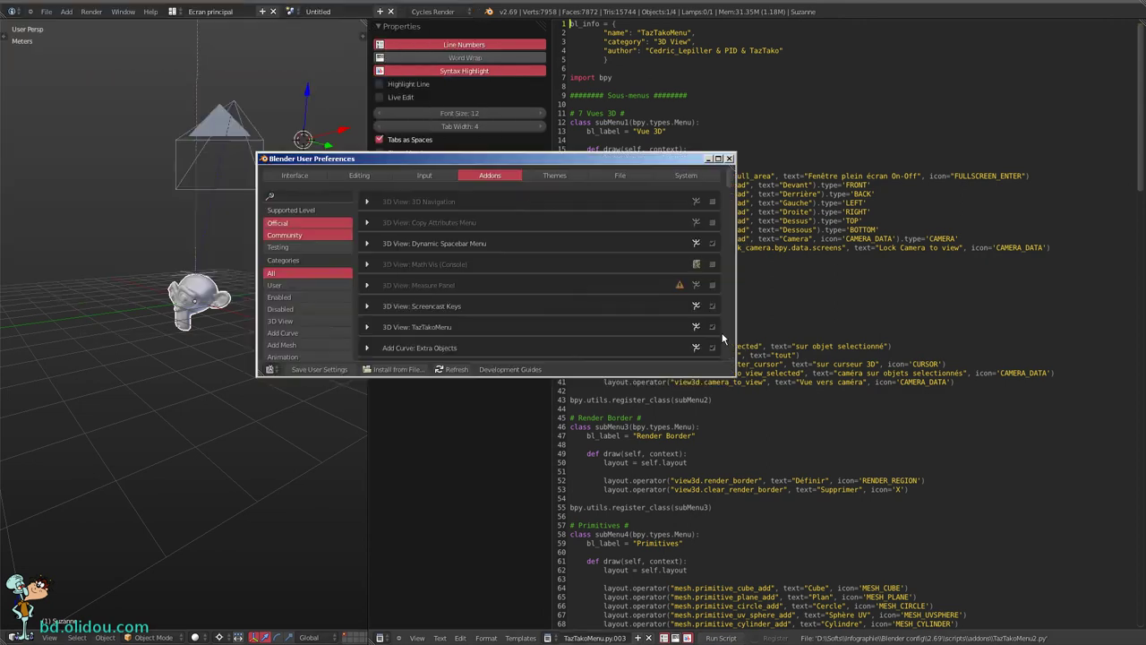
pyautogui.click(719, 160)
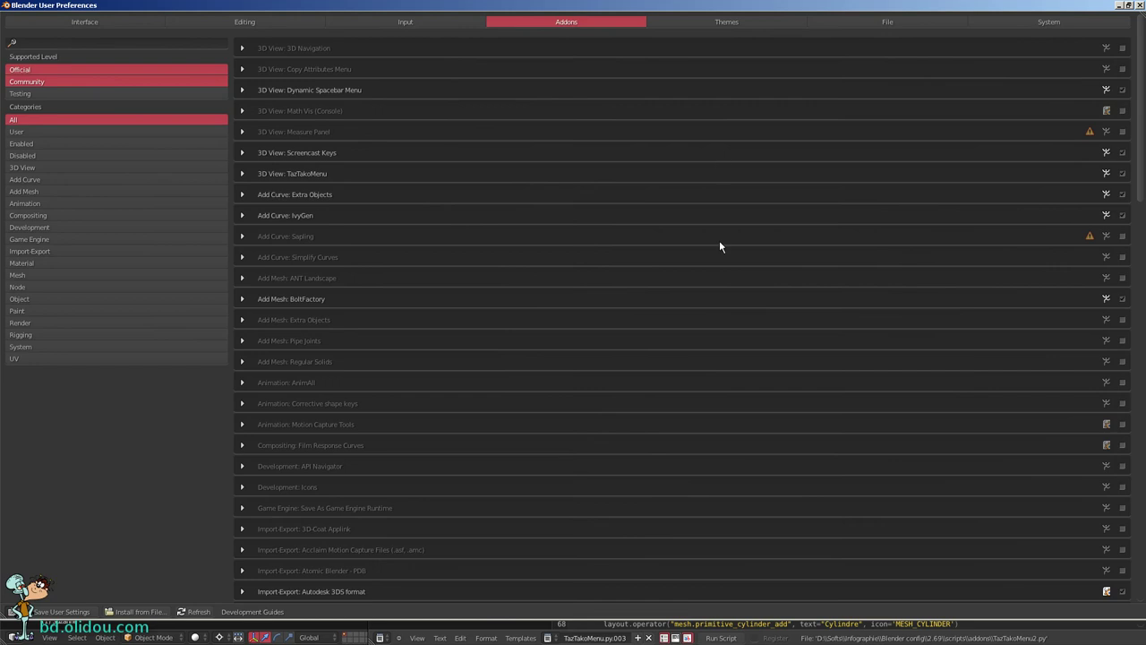
pyautogui.click(40, 227)
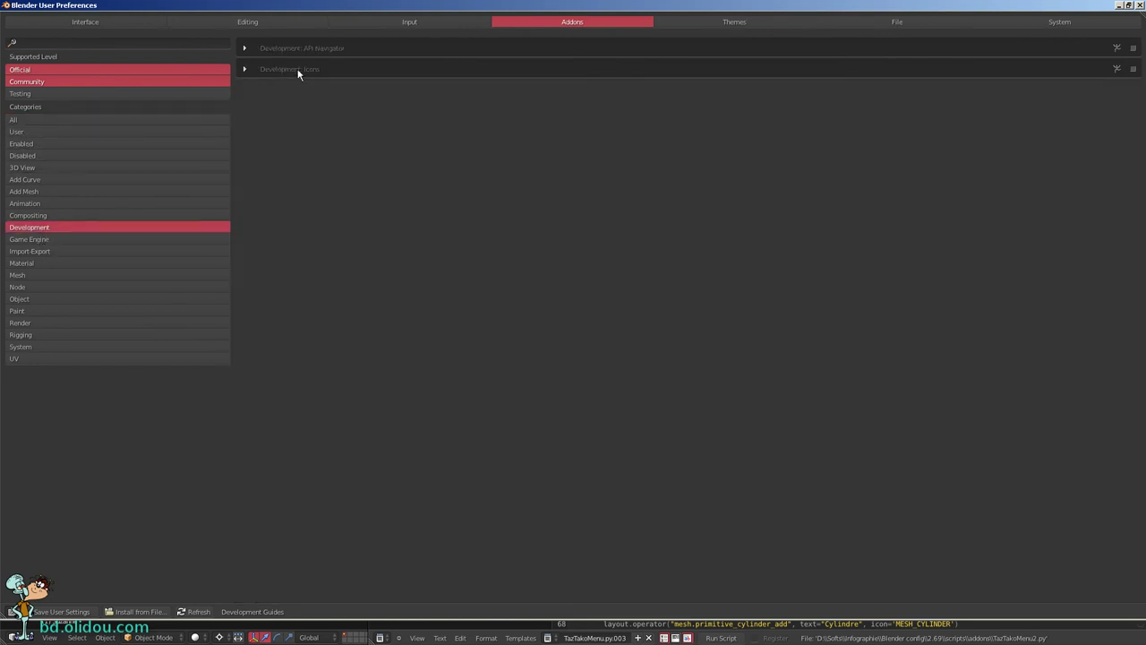
pyautogui.click(1132, 69)
# Check Tooltips and Show Python Tooltips in Interface settings, then close User Preferences.
pyautogui.click(103, 23)
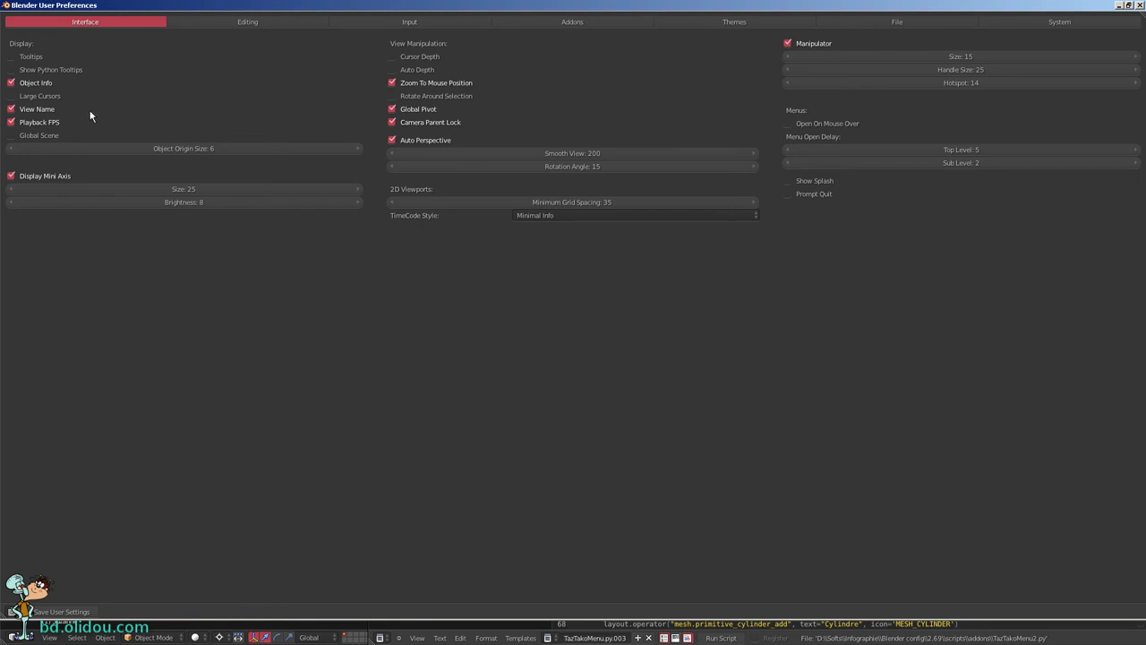
pyautogui.click(20, 57)
pyautogui.click(14, 71)
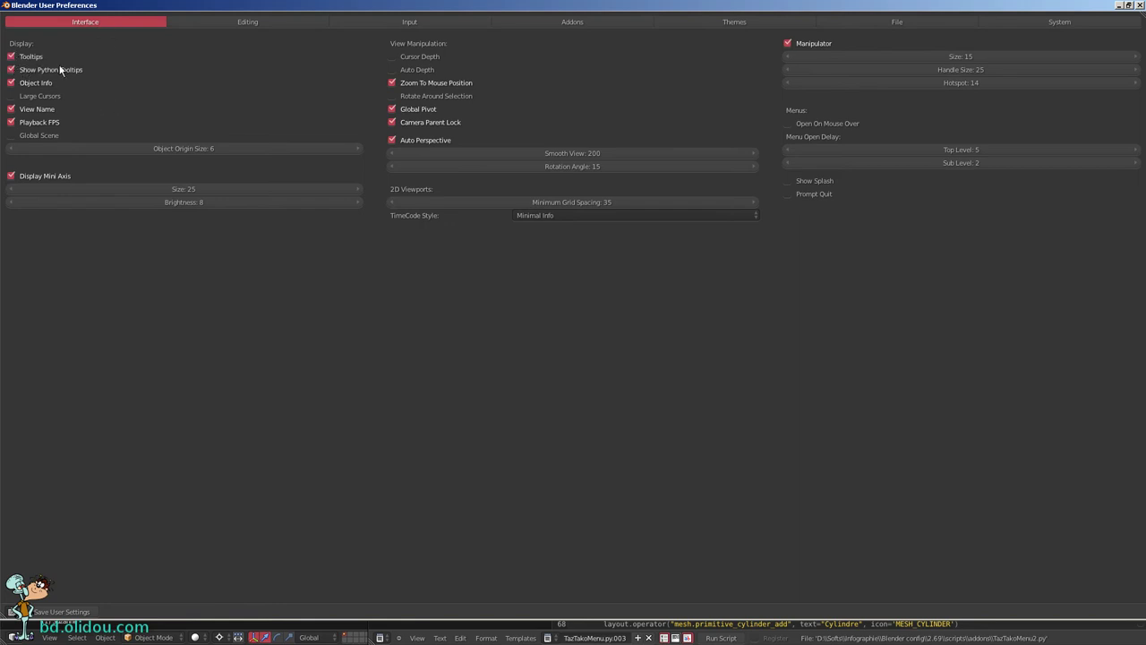
pyautogui.click(1140, 6)
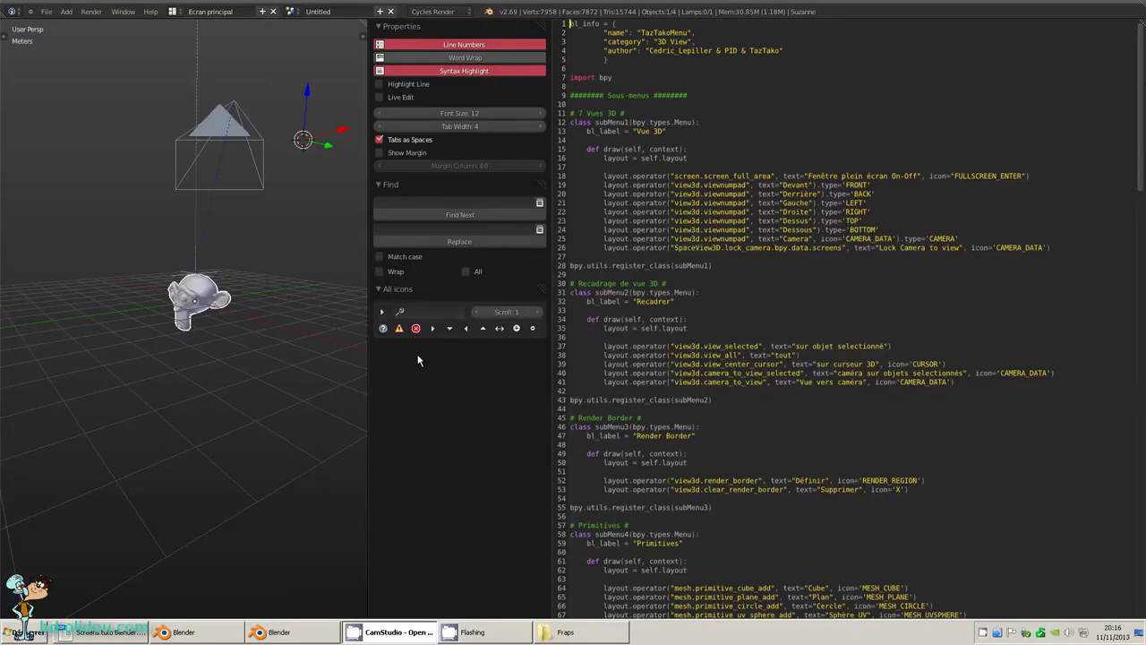
# Expand the All icons panel in the sidebar and scroll through the icon grid.
pyautogui.click(382, 312)
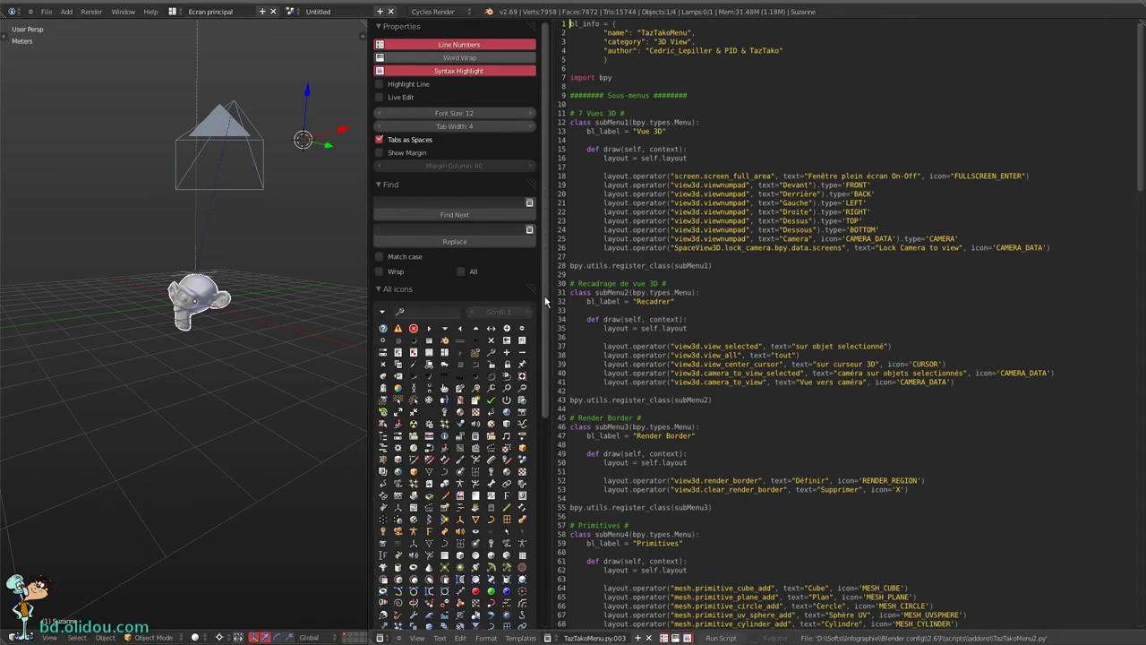
pyautogui.moveTo(544, 301)
pyautogui.mouseDown()
pyautogui.moveTo(557, 522)
pyautogui.moveTo(545, 501)
pyautogui.mouseUp()
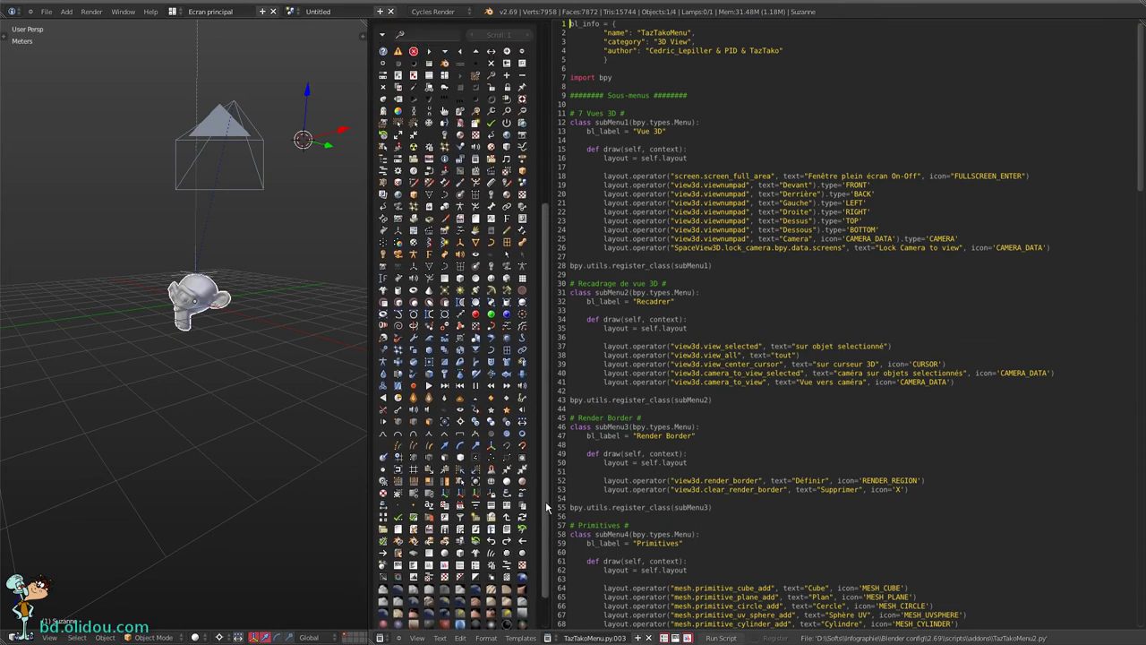
pyautogui.scroll(5, 545, 501)
pyautogui.scroll(-5, 555, 506)
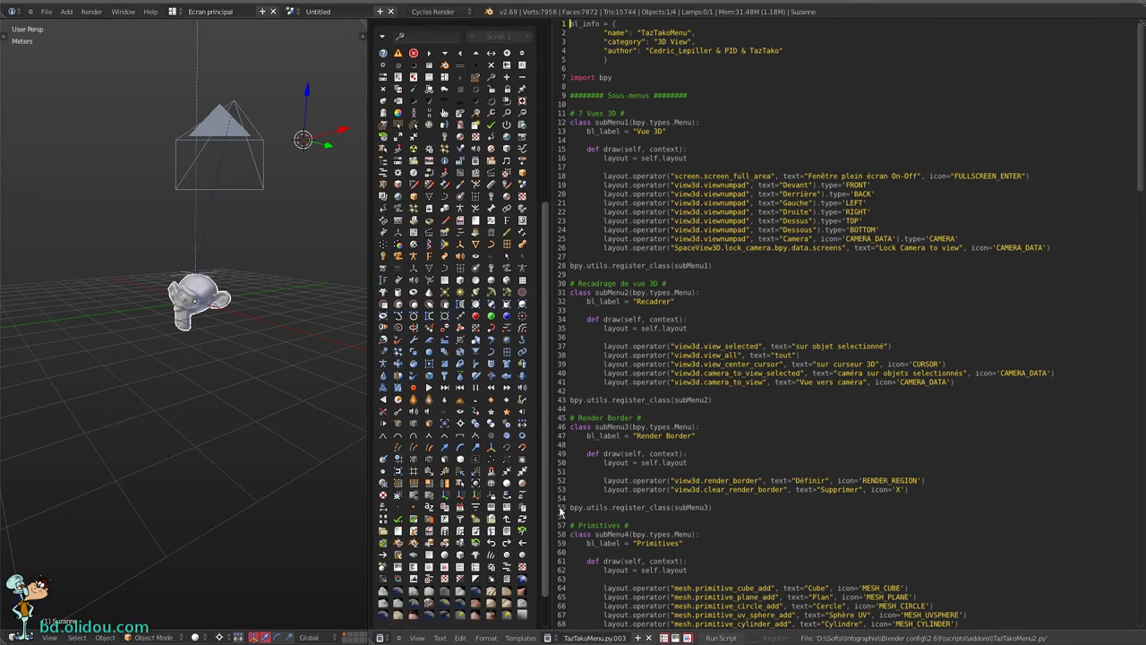
pyautogui.moveTo(561, 511); pyautogui.dragTo(554, 530)
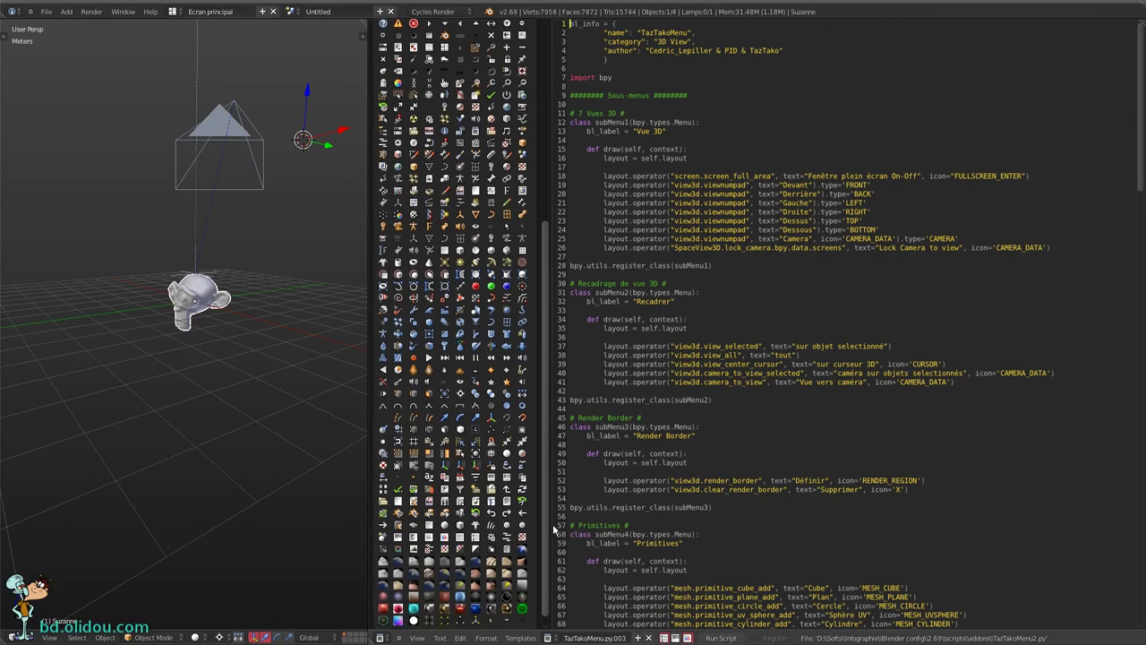
pyautogui.scroll(1, 551, 531)
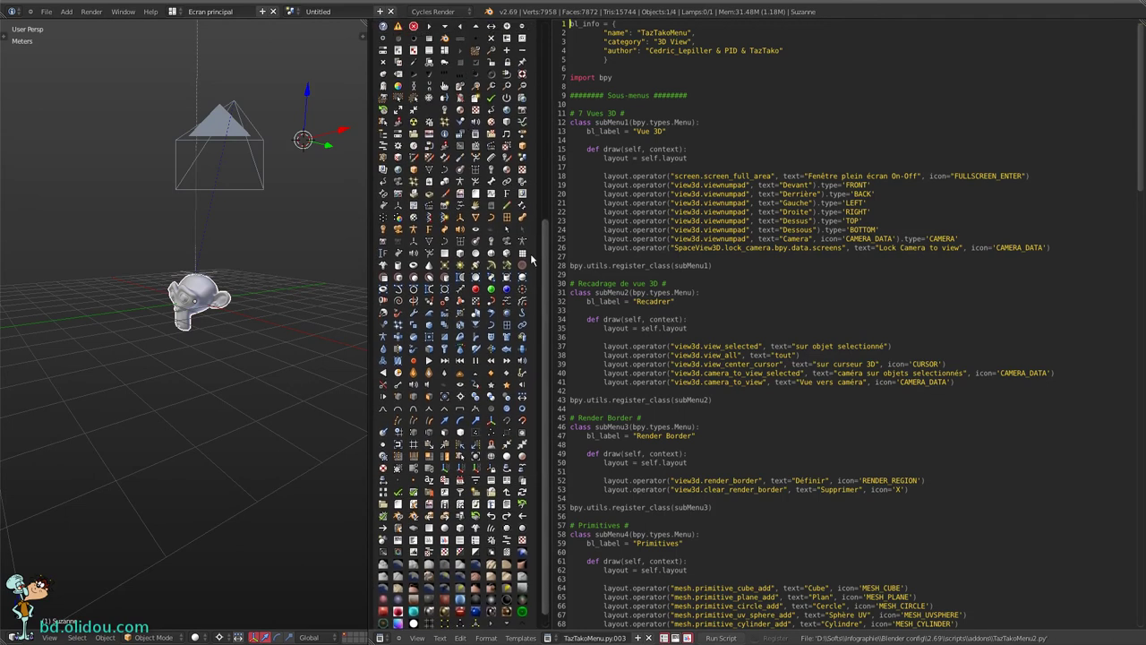
pyautogui.moveTo(548, 259); pyautogui.dragTo(547, 188)
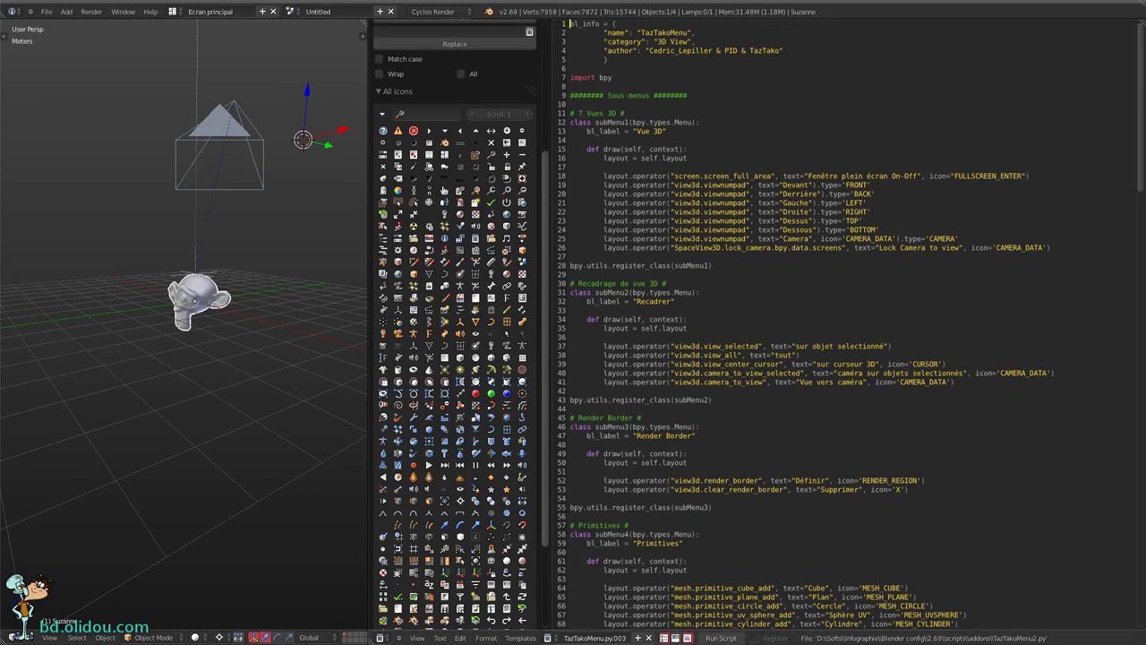
pyautogui.click(886, 52)
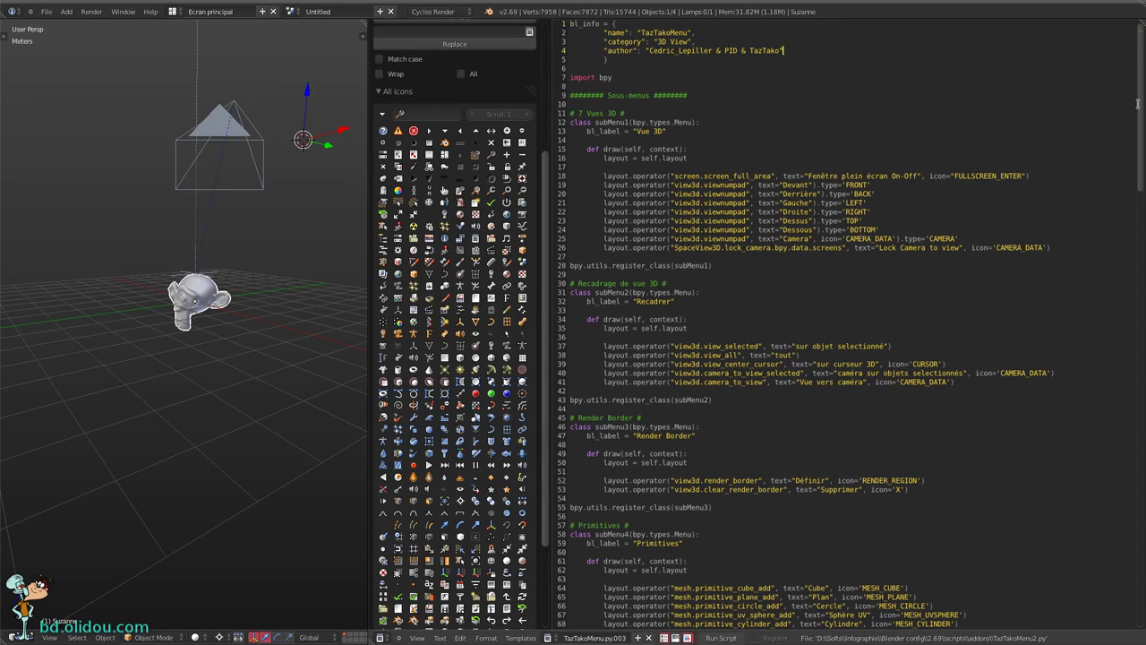
pyautogui.scroll(-3, 1140, 94)
pyautogui.scroll(3, 895, 134)
pyautogui.moveTo(570, 94); pyautogui.dragTo(690, 96)
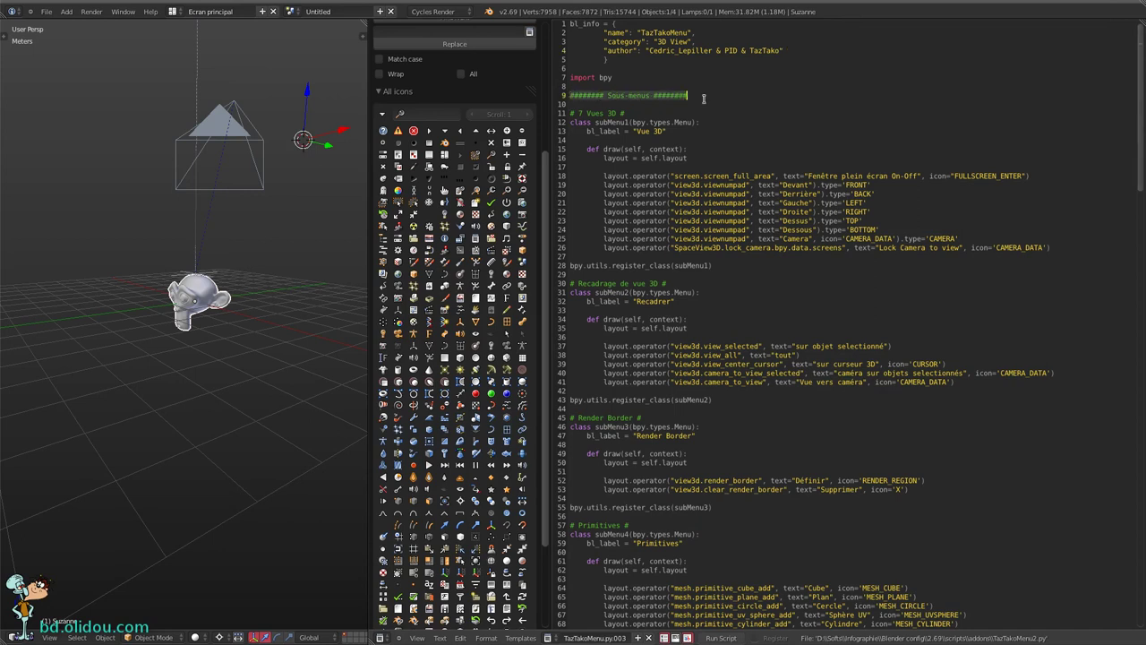
pyautogui.click(705, 100)
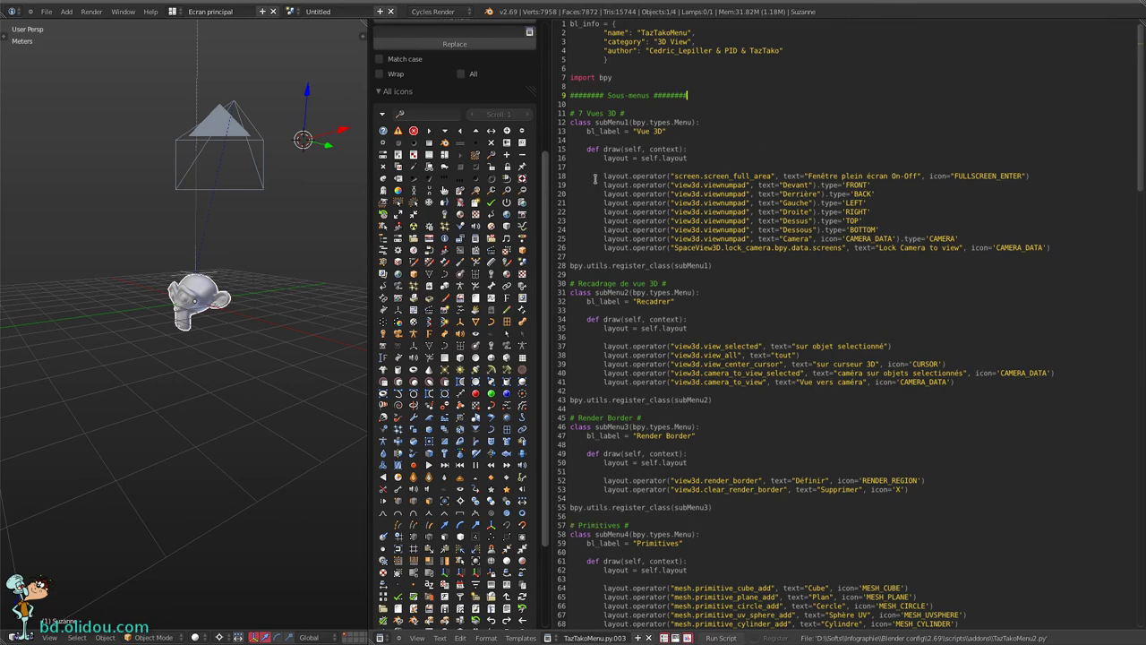
pyautogui.moveTo(592, 178); pyautogui.dragTo(1041, 176)
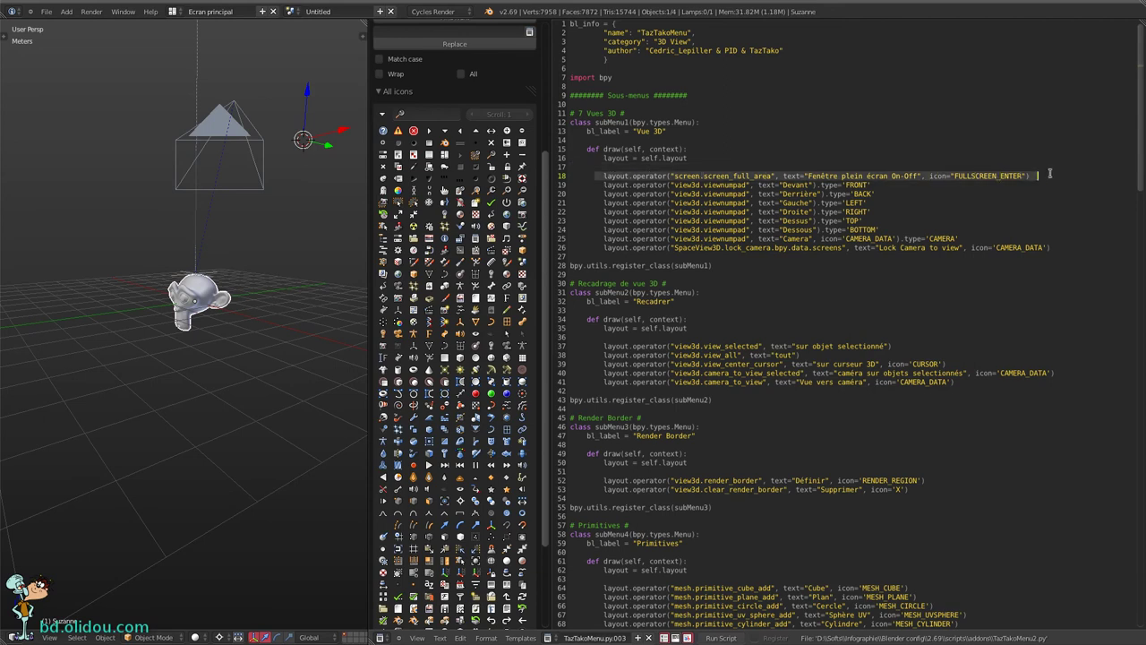
pyautogui.click(667, 193)
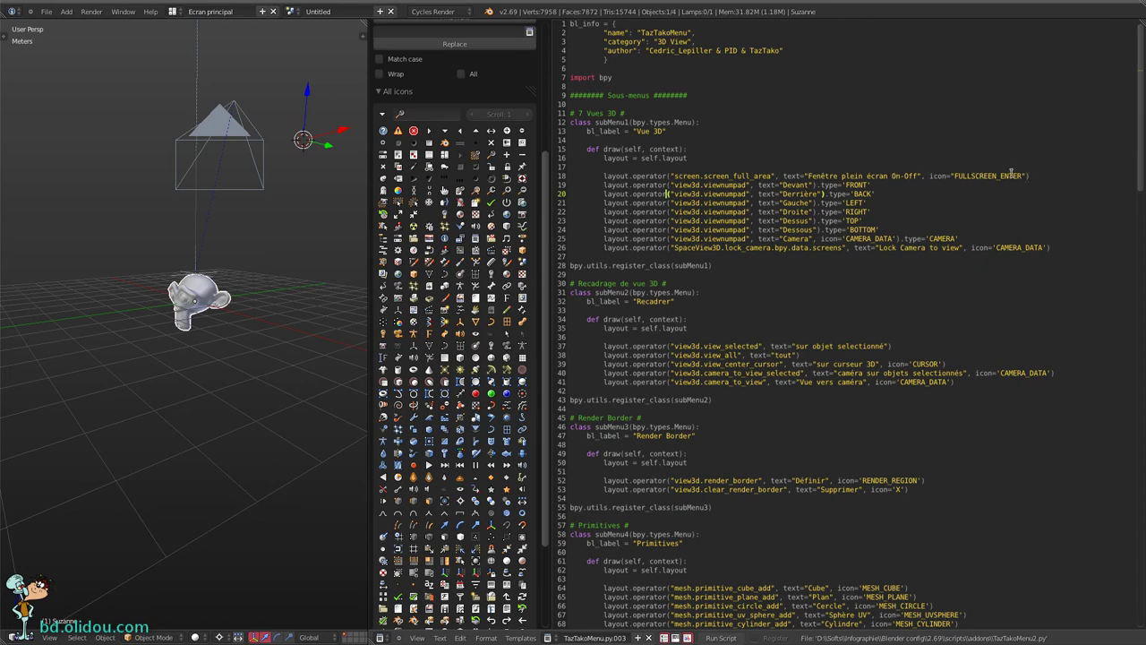
pyautogui.click(955, 175)
pyautogui.click(507, 276)
pyautogui.rightClick(953, 178)
pyautogui.click(949, 186)
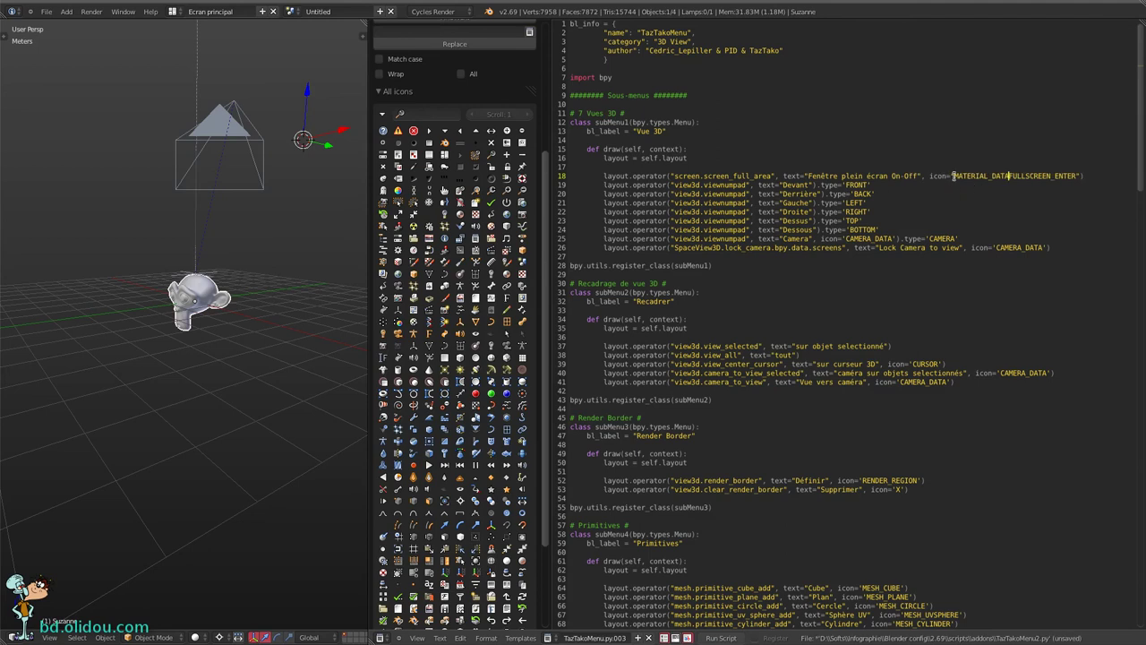
pyautogui.press('BackSpace')
pyautogui.press('BackSpace')
pyautogui.press('BackSpace')
pyautogui.press('BackSpace')
pyautogui.press('BackSpace')
pyautogui.press('BackSpace')
pyautogui.press('BackSpace')
pyautogui.press('BackSpace')
pyautogui.press('BackSpace')
pyautogui.press('BackSpace')
pyautogui.press('BackSpace')
pyautogui.press('BackSpace')
pyautogui.press('BackSpace')
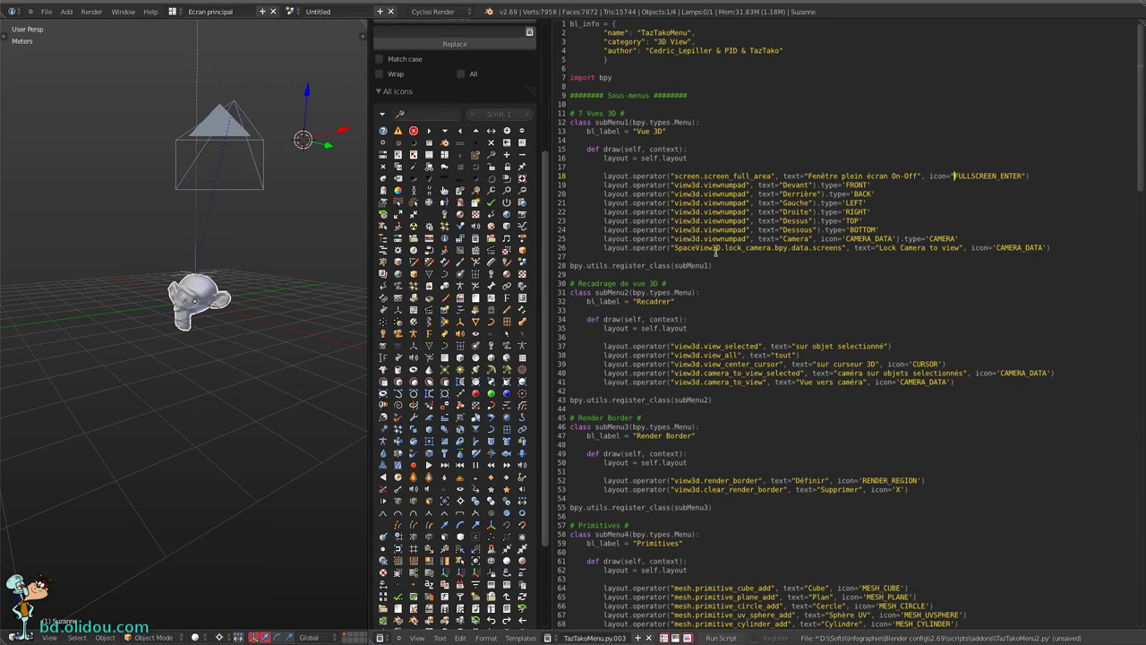
# Browse the File, Add and Render menus, ending on Add > Mesh > Cube's Python tooltip.
pyautogui.click(45, 12)
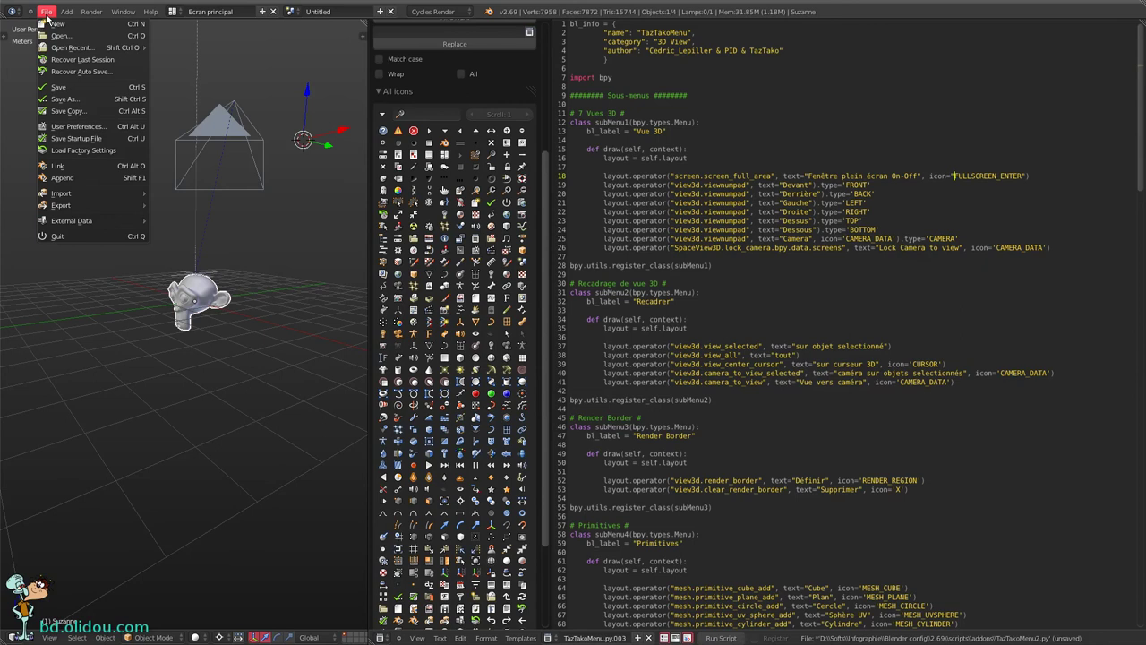
pyautogui.click(68, 12)
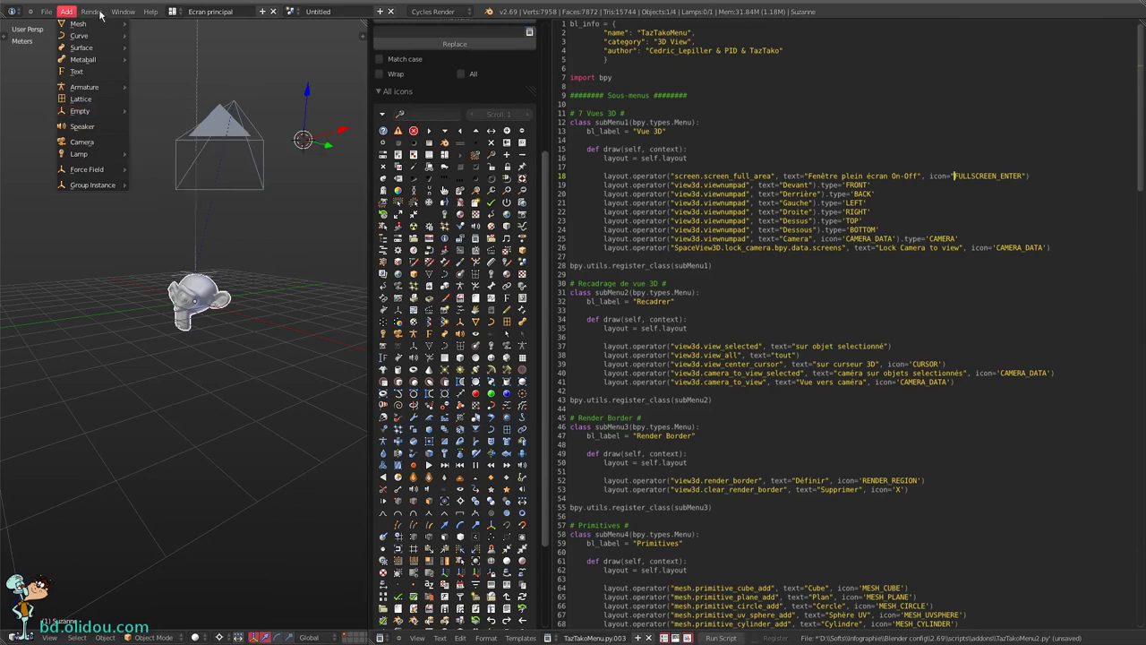
pyautogui.click(95, 12)
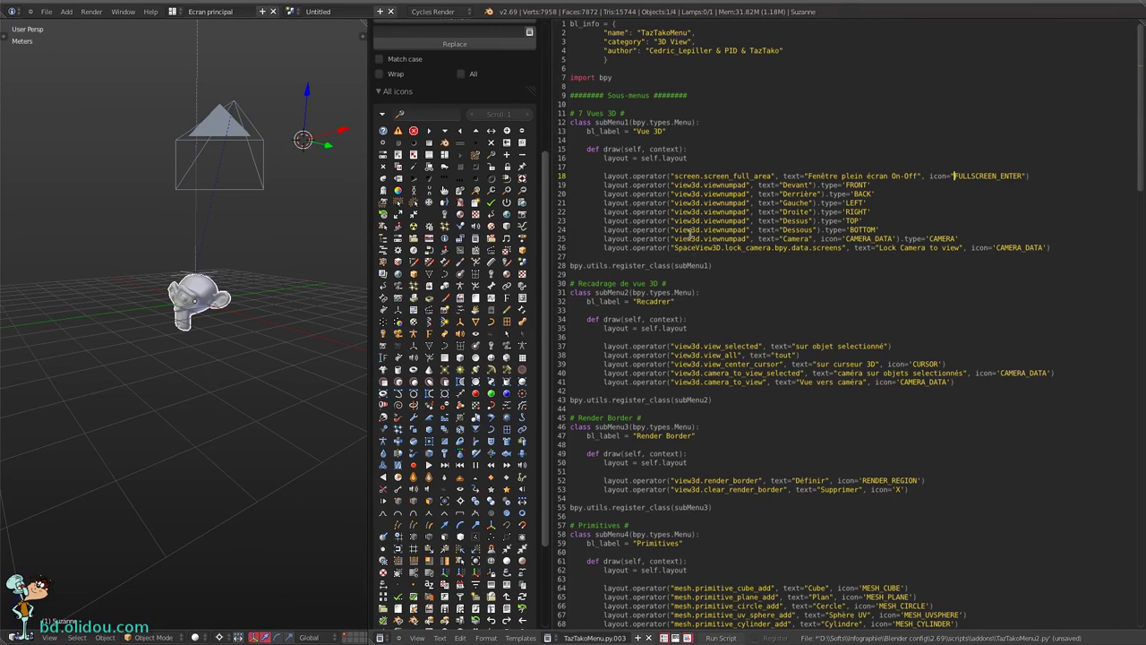
pyautogui.moveTo(79, 24)
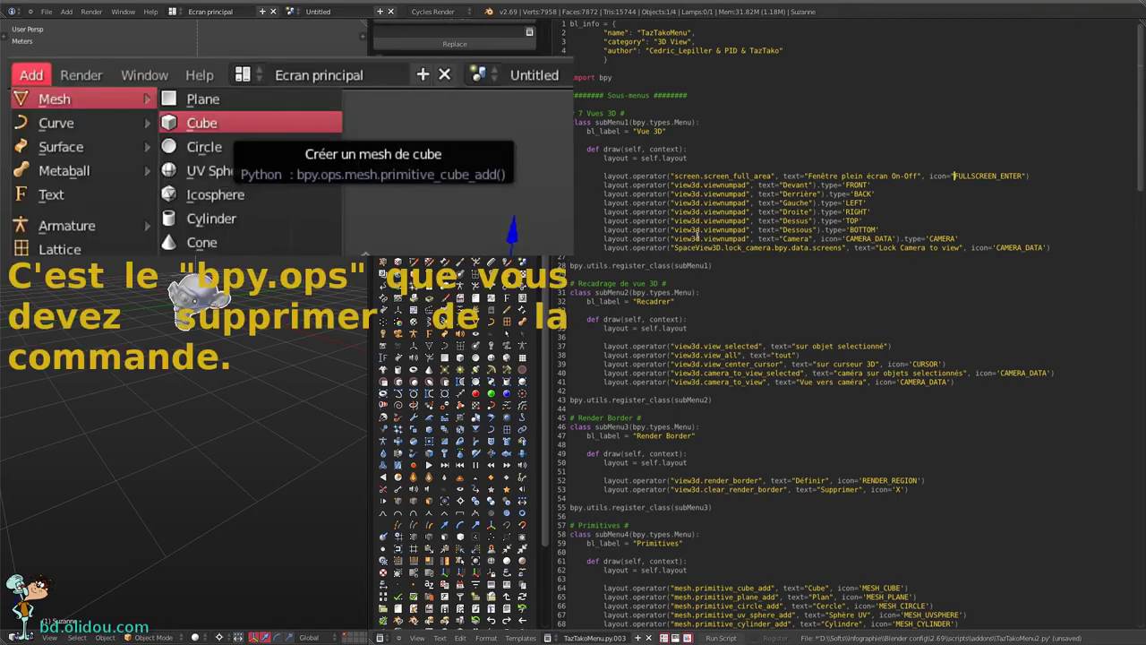
pyautogui.click(75, 12)
pyautogui.moveTo(674, 185); pyautogui.dragTo(733, 185)
pyautogui.click(727, 203)
pyautogui.moveTo(1142, 185)
pyautogui.mouseDown()
pyautogui.moveTo(1144, 262)
pyautogui.moveTo(1143, 214)
pyautogui.mouseUp()
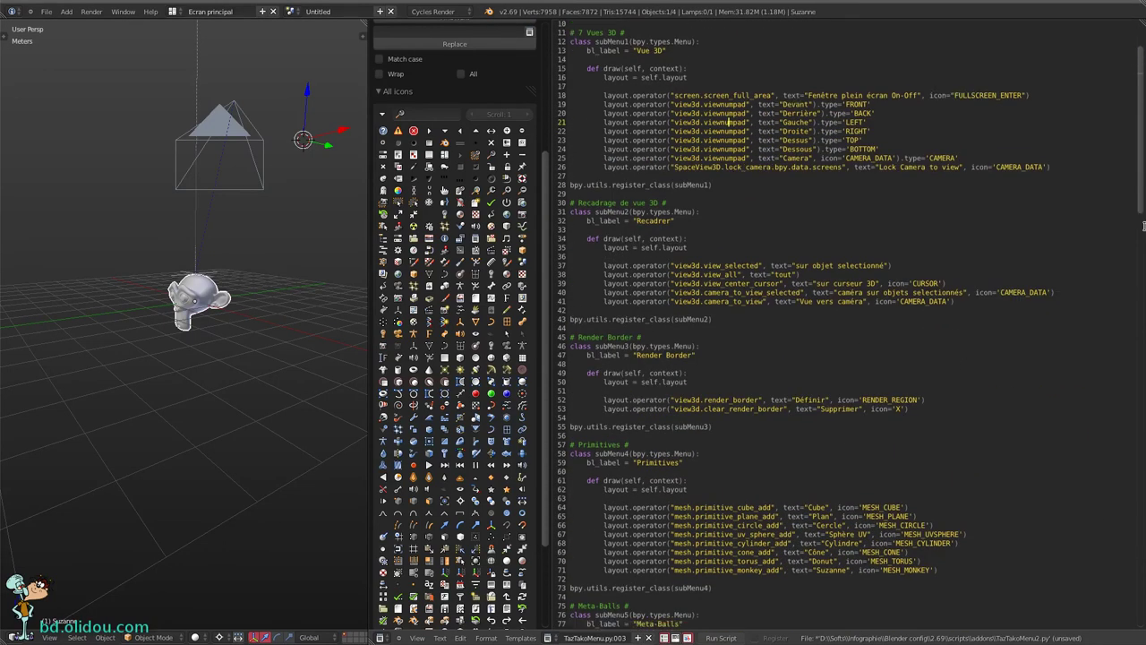
pyautogui.moveTo(1143, 214); pyautogui.dragTo(1144, 604)
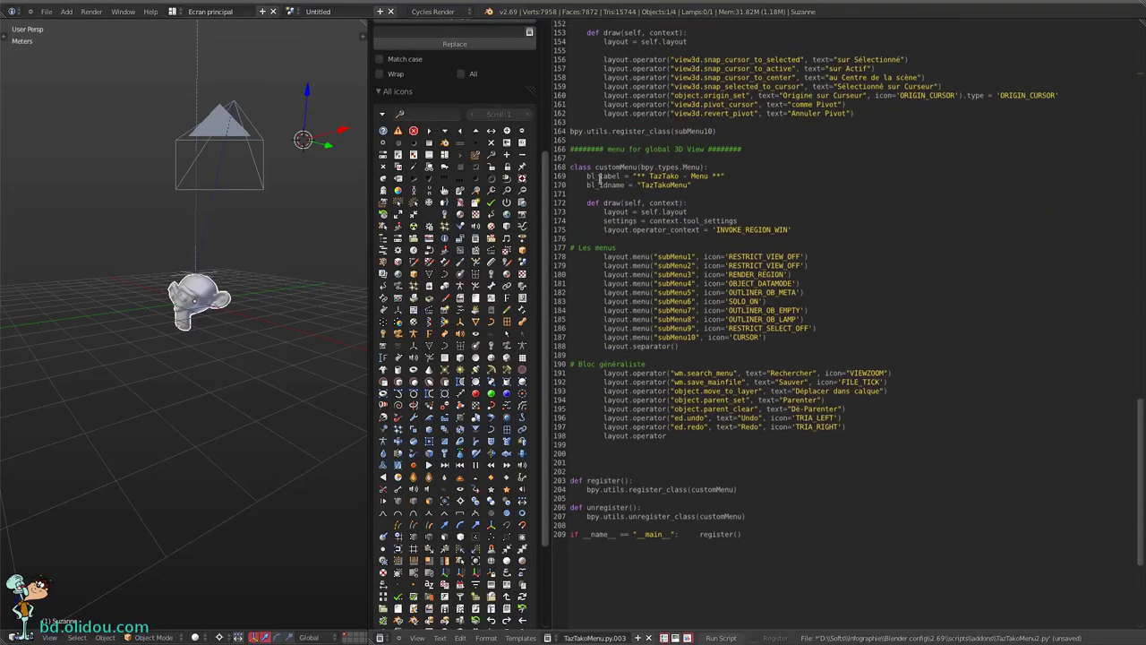
pyautogui.moveTo(641, 185); pyautogui.dragTo(688, 185)
pyautogui.scroll(9, 1080, 344)
pyautogui.scroll(9, 1048, 340)
pyautogui.scroll(9, 1011, 336)
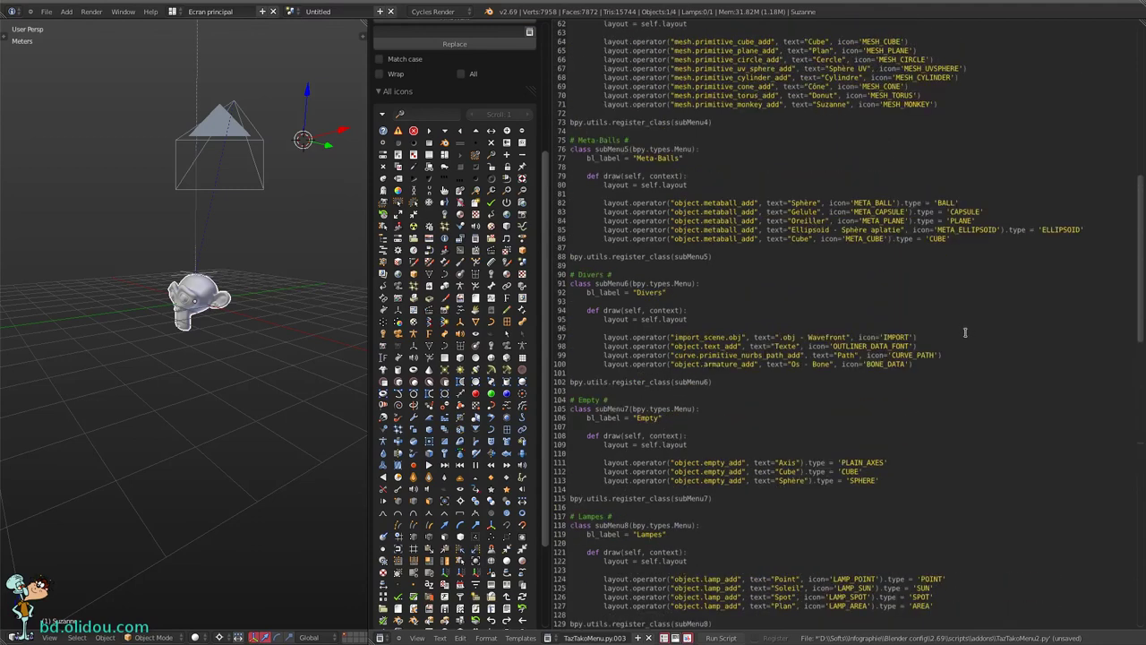
pyautogui.scroll(9, 965, 332)
pyautogui.scroll(2, 965, 332)
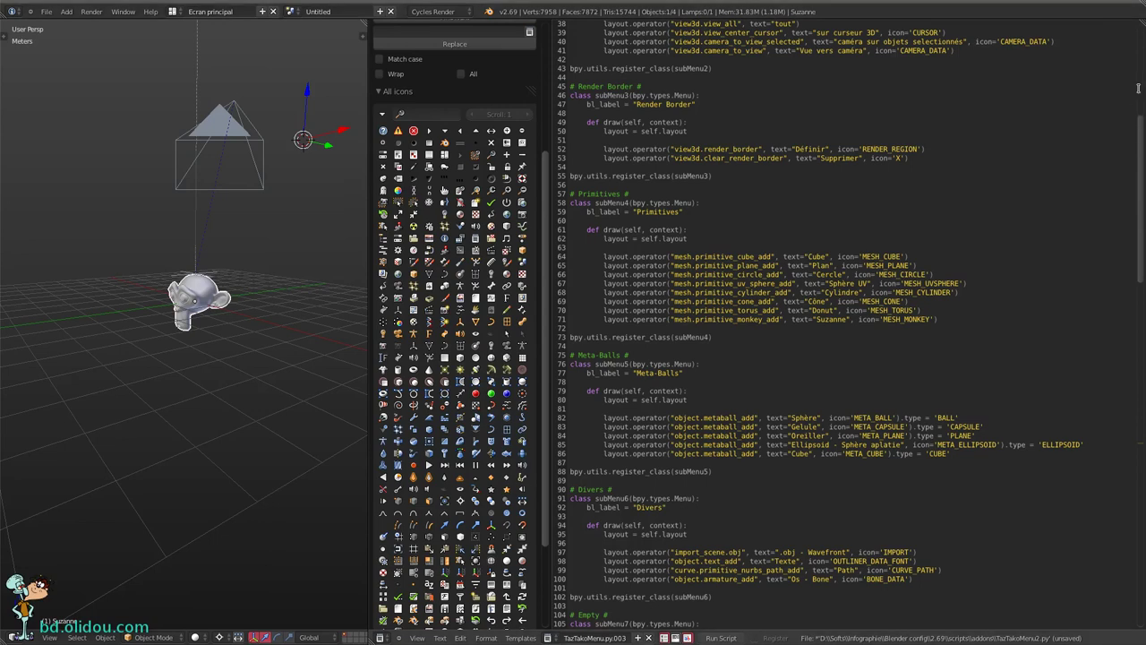
pyautogui.scroll(7, 998, 167)
pyautogui.scroll(6, 955, 206)
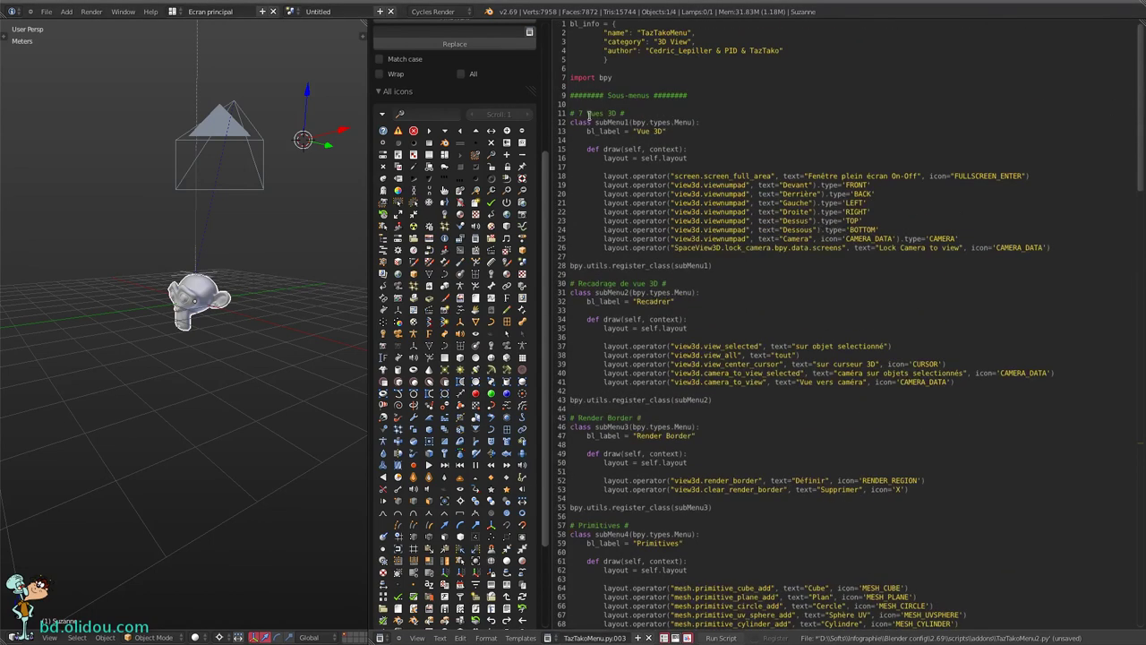
pyautogui.moveTo(595, 122); pyautogui.dragTo(632, 123)
pyautogui.moveTo(678, 265); pyautogui.dragTo(712, 265)
pyautogui.scroll(-3, 1141, 268)
pyautogui.scroll(-10, 1138, 341)
pyautogui.scroll(-12, 1132, 394)
pyautogui.scroll(-6, 1131, 405)
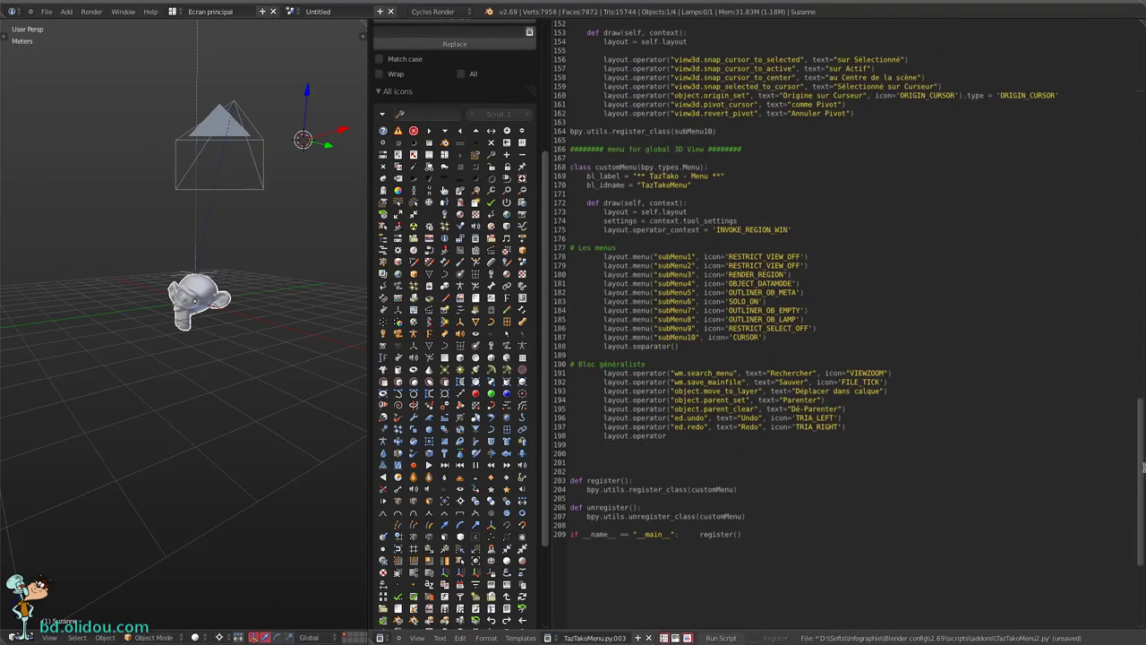
pyautogui.scroll(-4, 1075, 417)
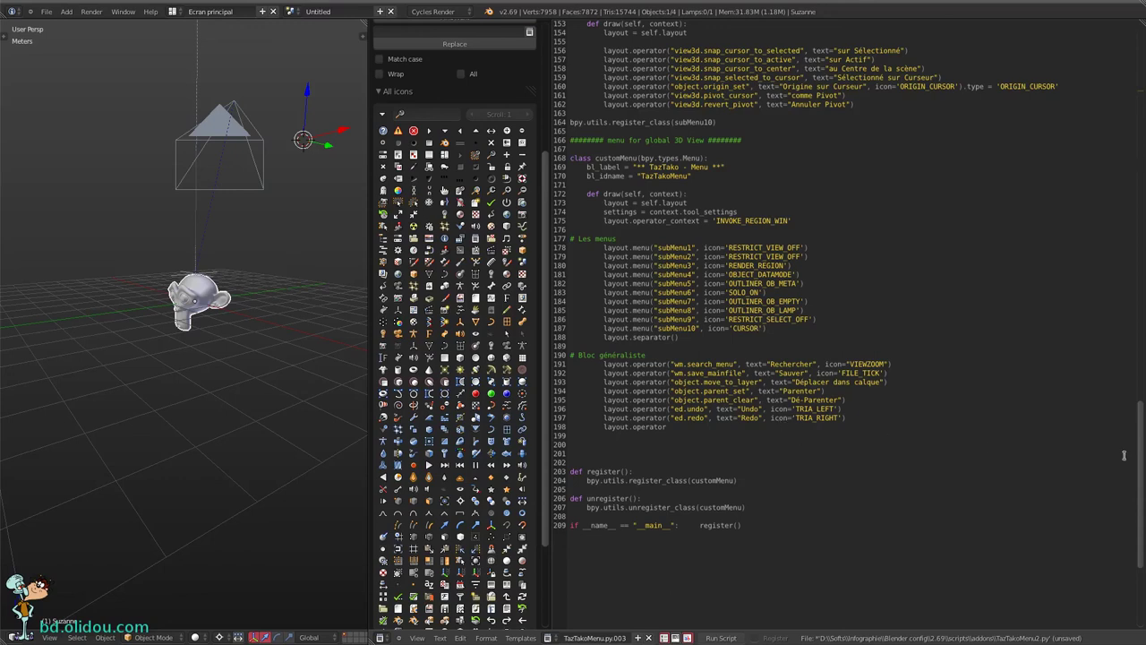
pyautogui.moveTo(1140, 443); pyautogui.dragTo(1140, 475)
pyautogui.scroll(3, 1140, 475)
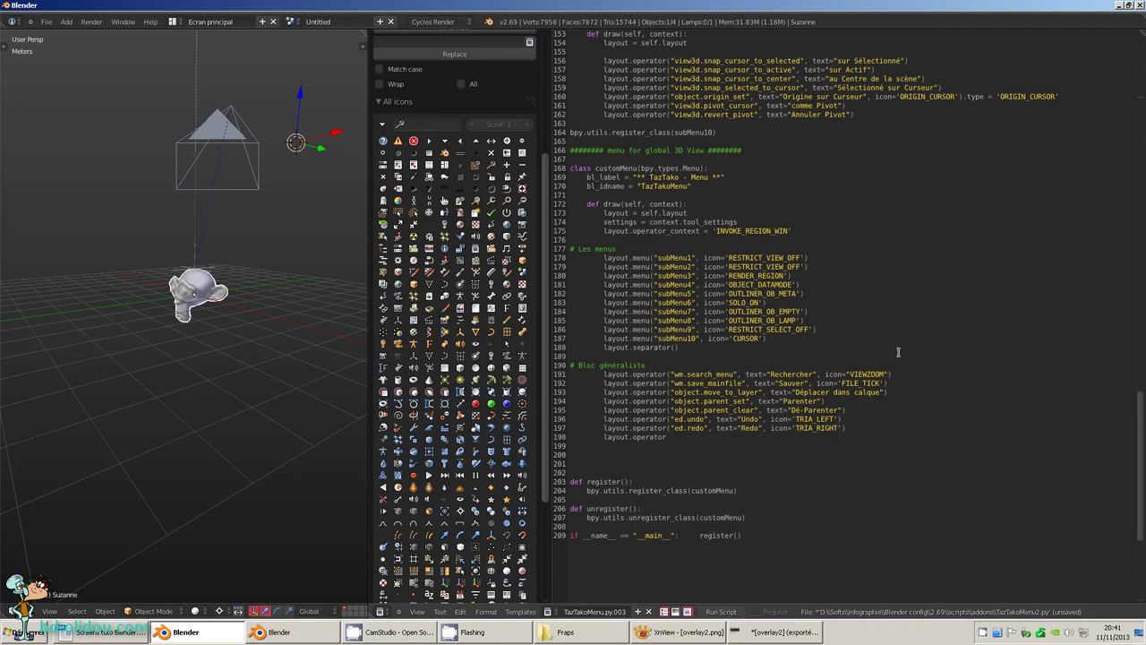
# Open TazTakoMenuNode.py from the addons folder in the text editor.
pyautogui.moveTo(1140, 421); pyautogui.dragTo(1139, 195)
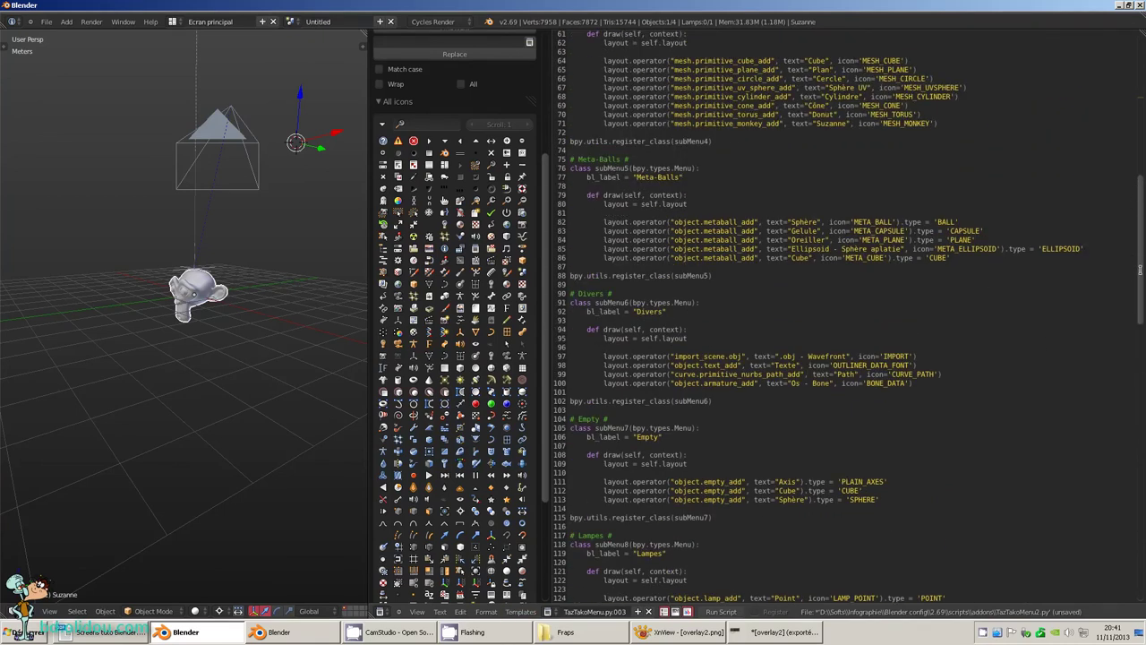
pyautogui.moveTo(1141, 269); pyautogui.dragTo(1143, 461)
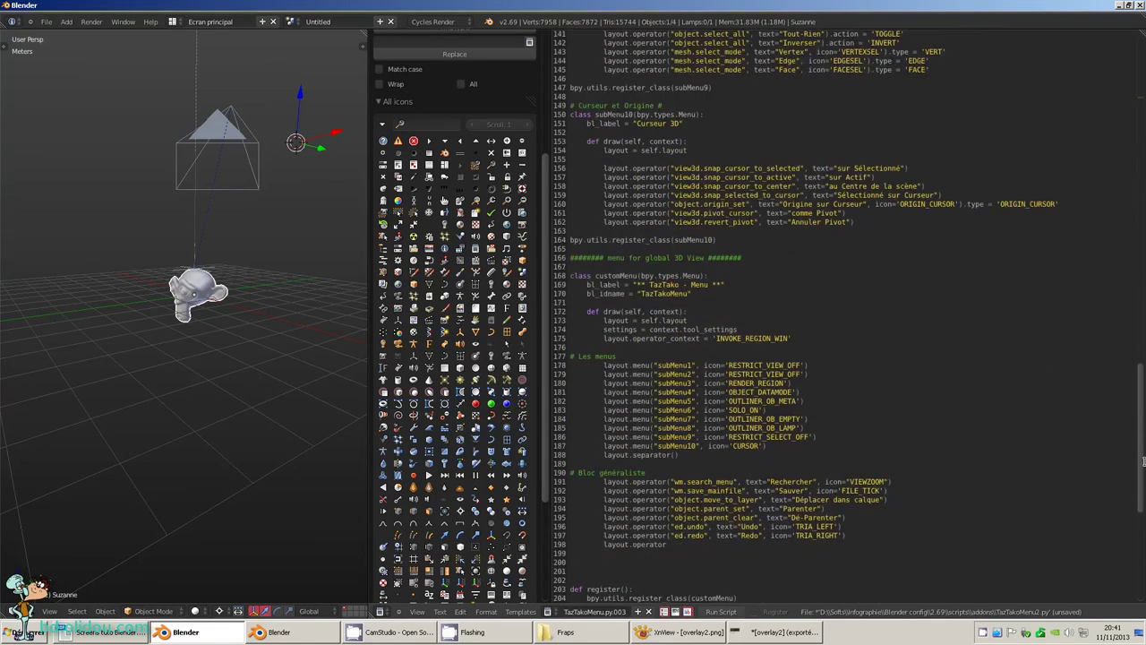
pyautogui.scroll(3, 706, 599)
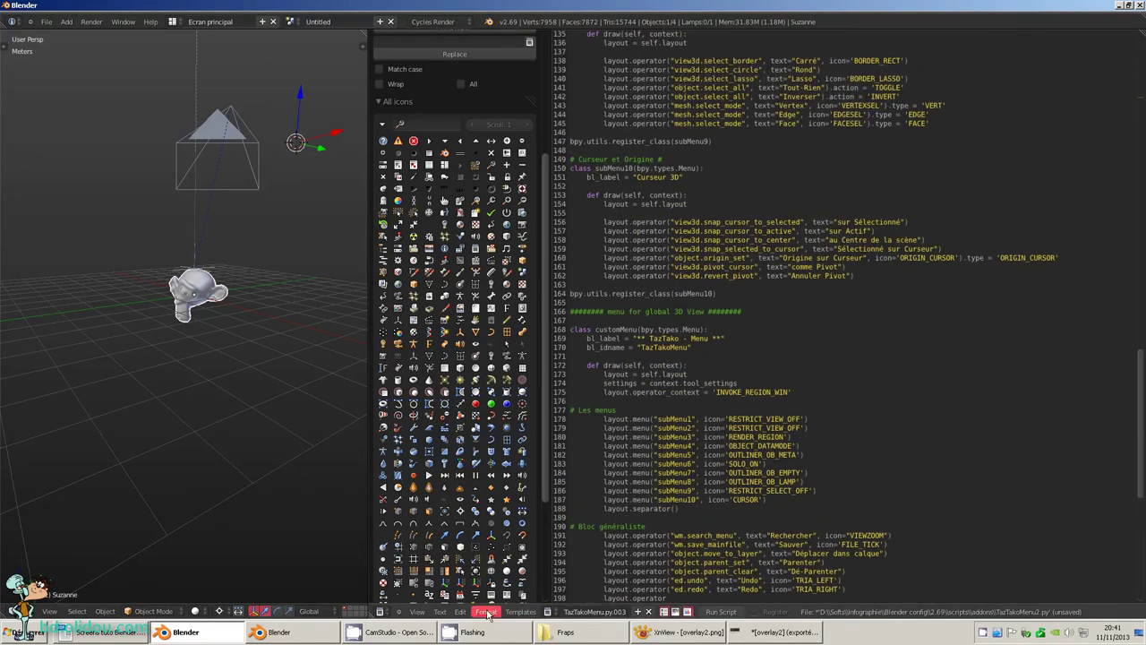
pyautogui.click(439, 611)
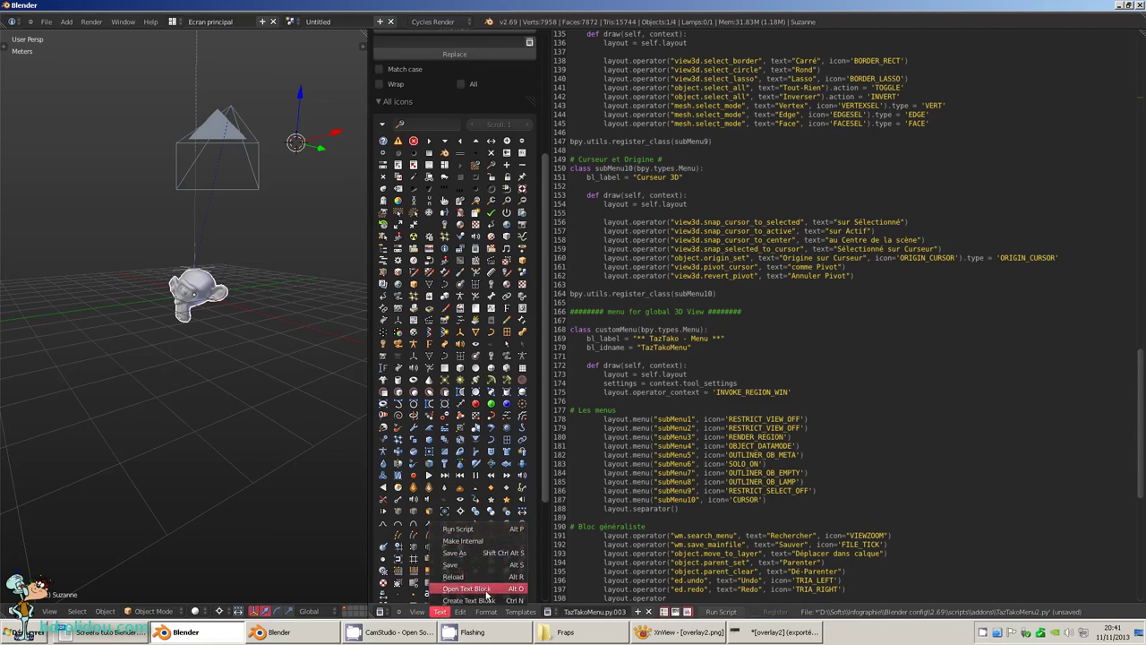
pyautogui.click(488, 590)
pyautogui.click(215, 128)
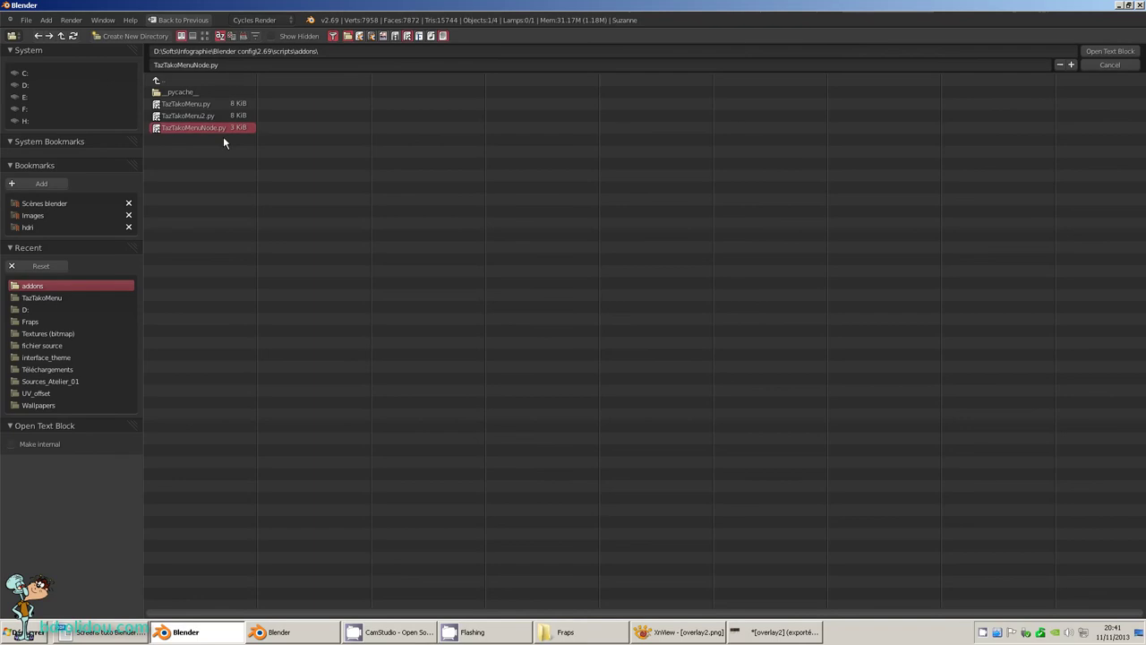
pyautogui.click(1109, 51)
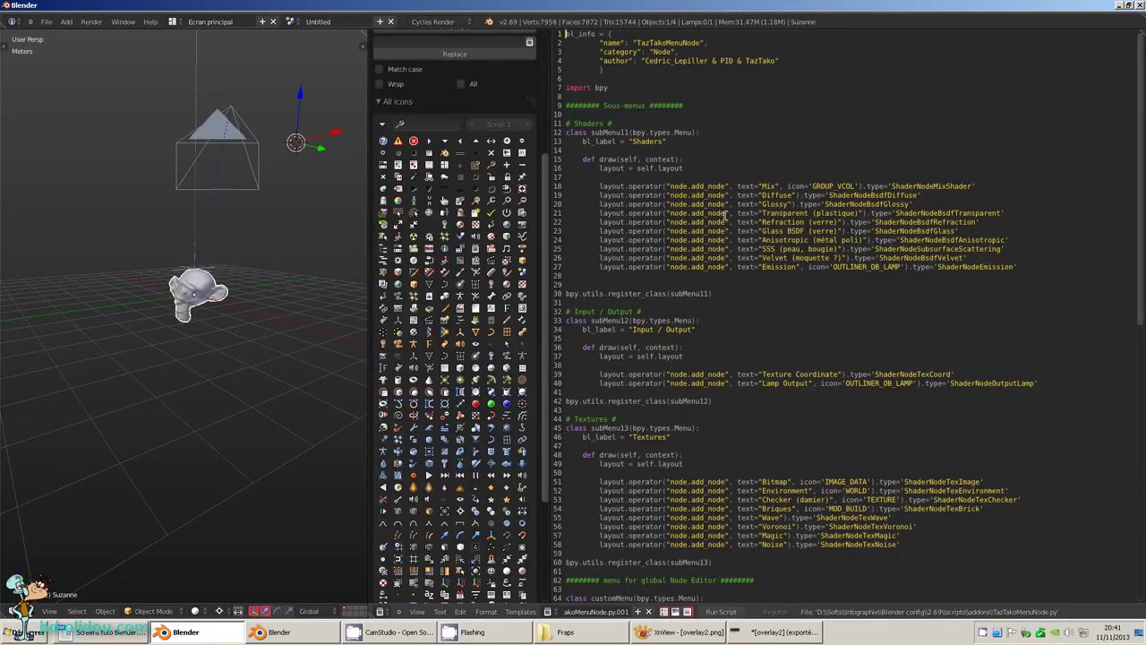
pyautogui.moveTo(1141, 162); pyautogui.dragTo(1143, 182)
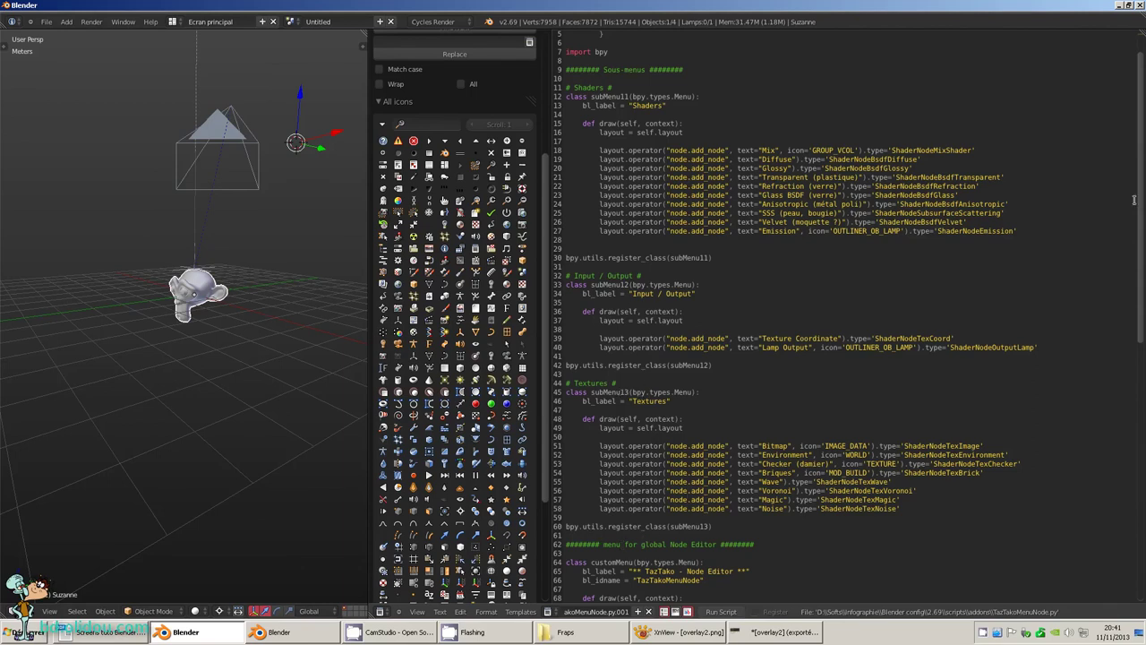
pyautogui.moveTo(1139, 195); pyautogui.dragTo(1140, 240)
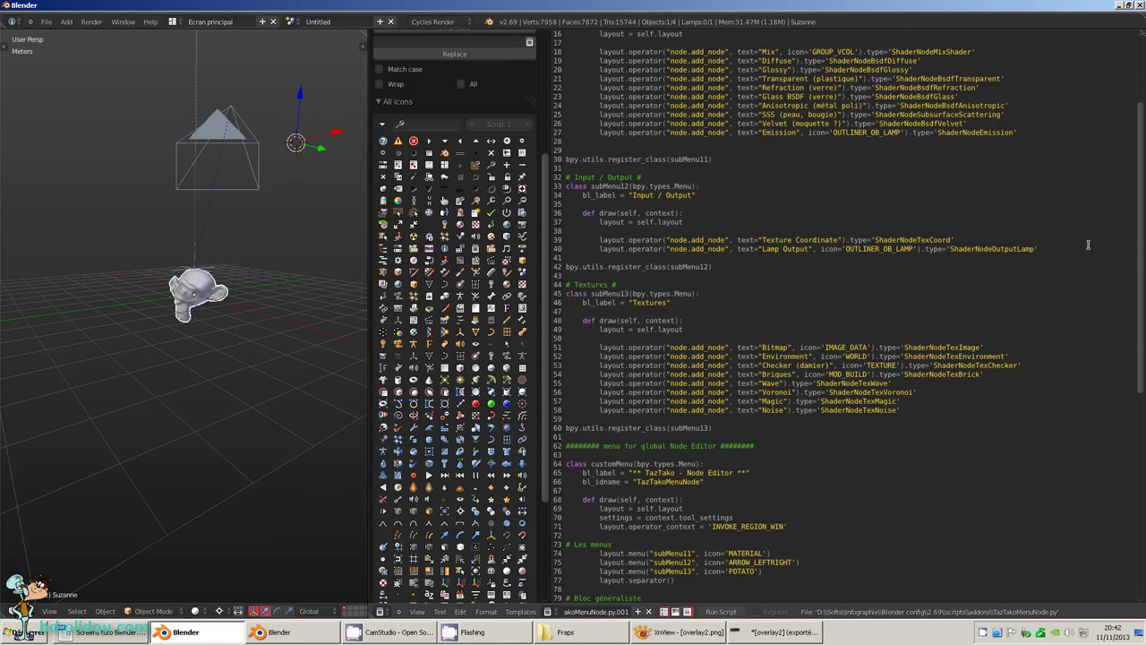
pyautogui.moveTo(1140, 200)
pyautogui.mouseDown()
pyautogui.moveTo(1144, 278)
pyautogui.moveTo(1122, 158)
pyautogui.moveTo(1135, 123)
pyautogui.mouseUp()
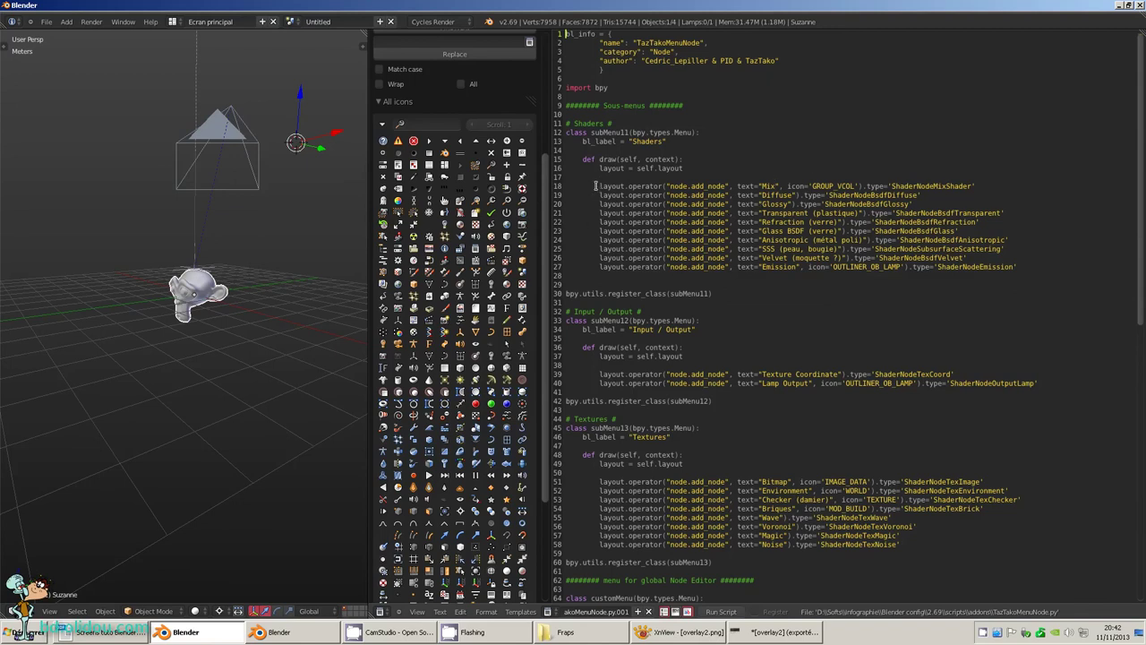
pyautogui.click(596, 260)
pyautogui.press('Tab')
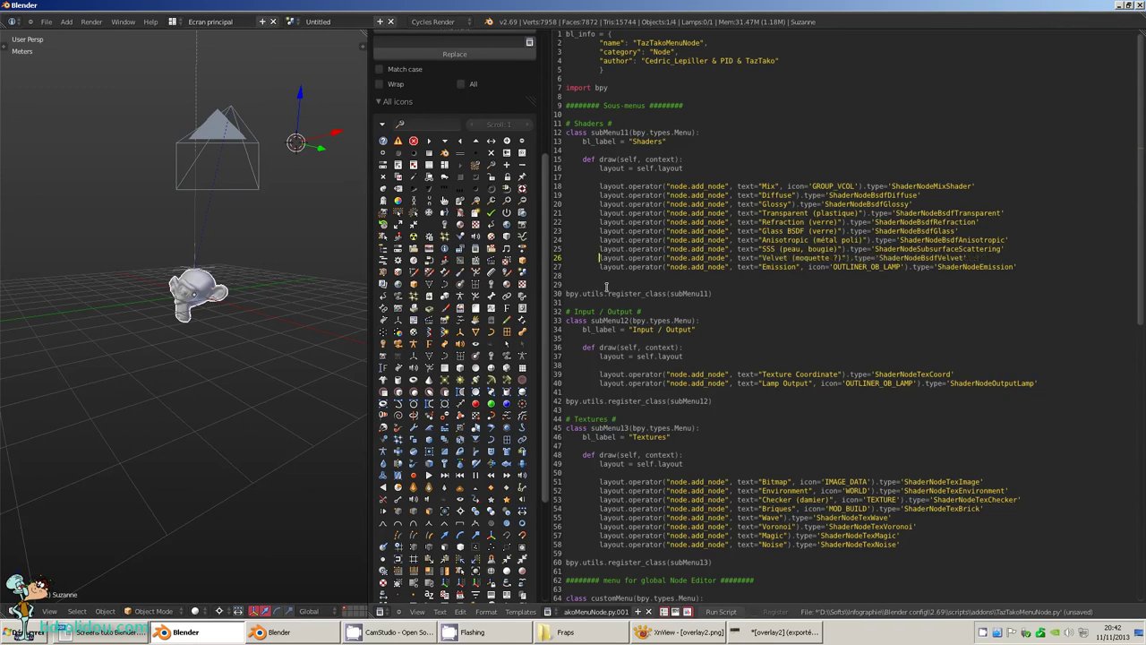
pyautogui.press('BackSpace')
pyautogui.press('BackSpace')
pyautogui.press('BackSpace')
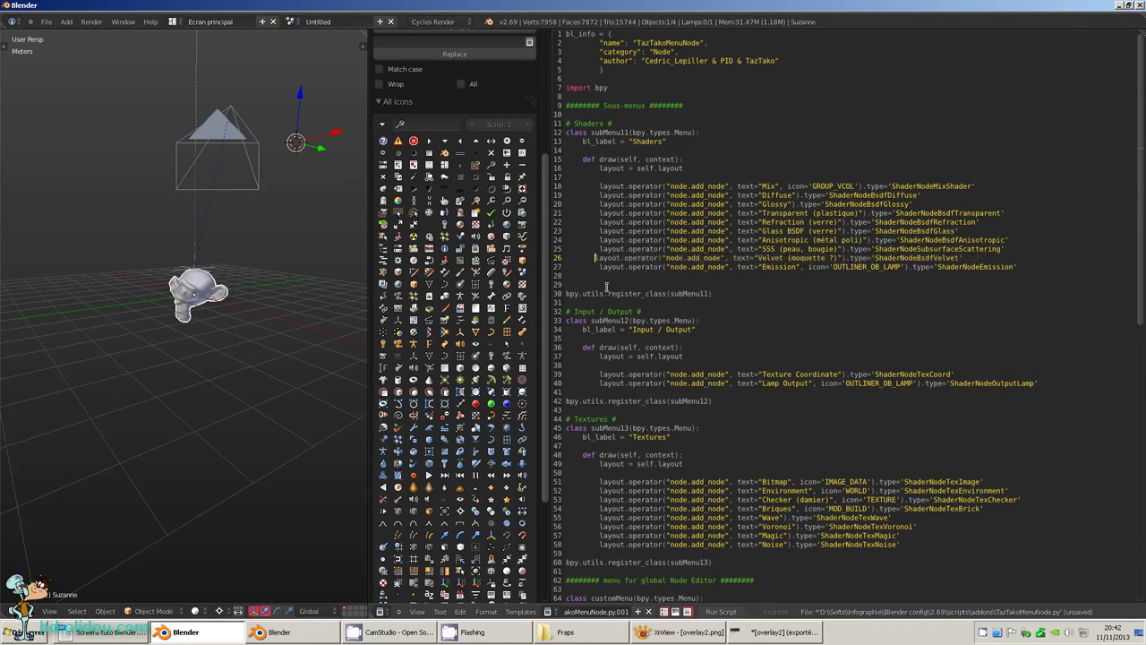